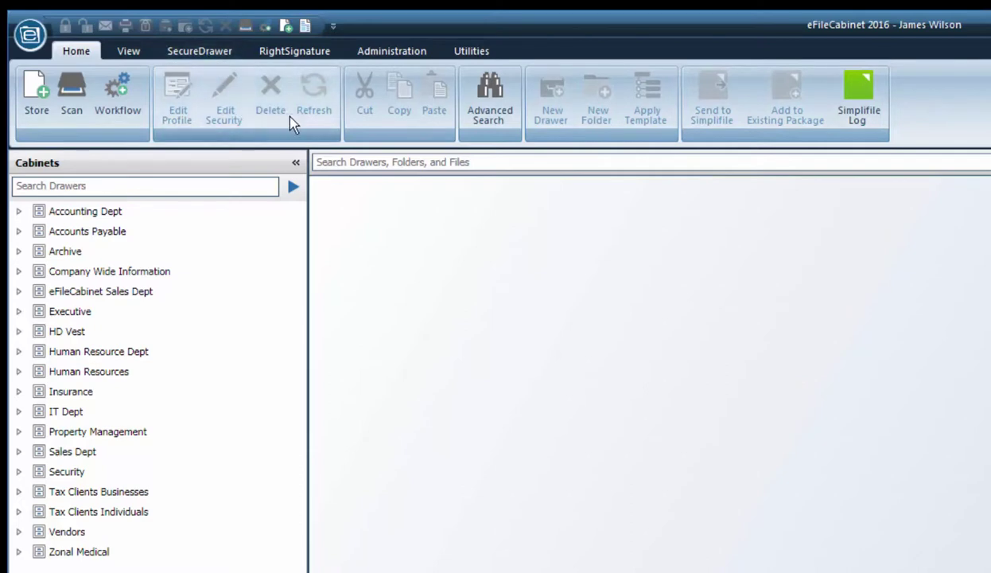
Glance over the Administration tools, then bring up the View tab's colour themes and pane options
{"action": "left_click", "coordinate": [394, 51]}
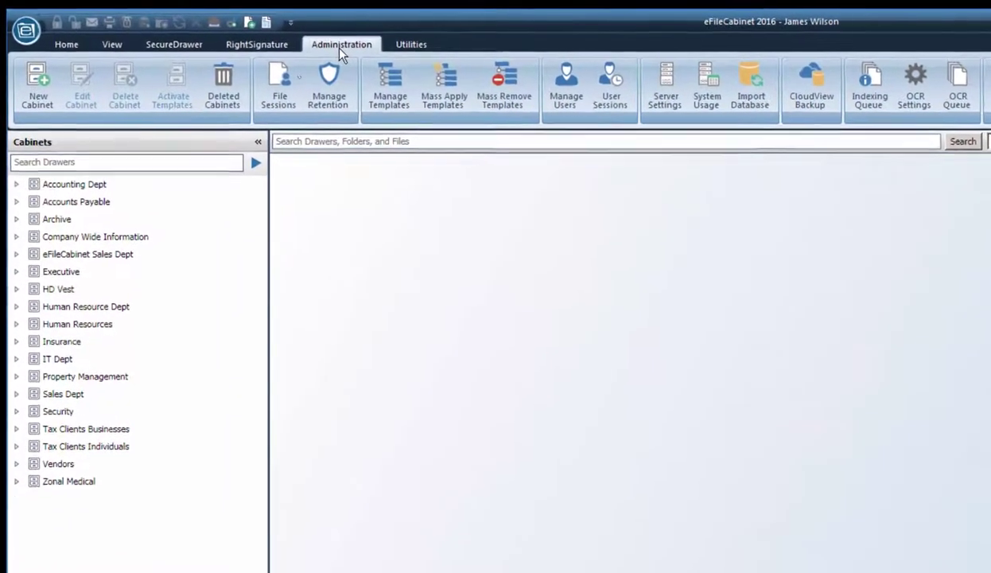
{"action": "left_click", "coordinate": [103, 44]}
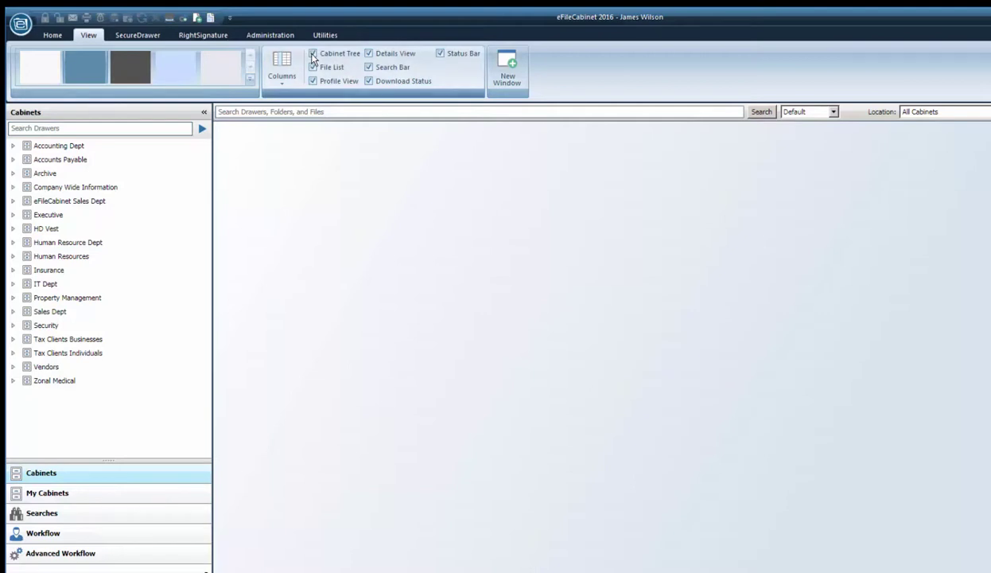
Hide and restore the Cabinet Tree pane, then return to Home and show the empty My Cabinets list
{"action": "left_click", "coordinate": [313, 54]}
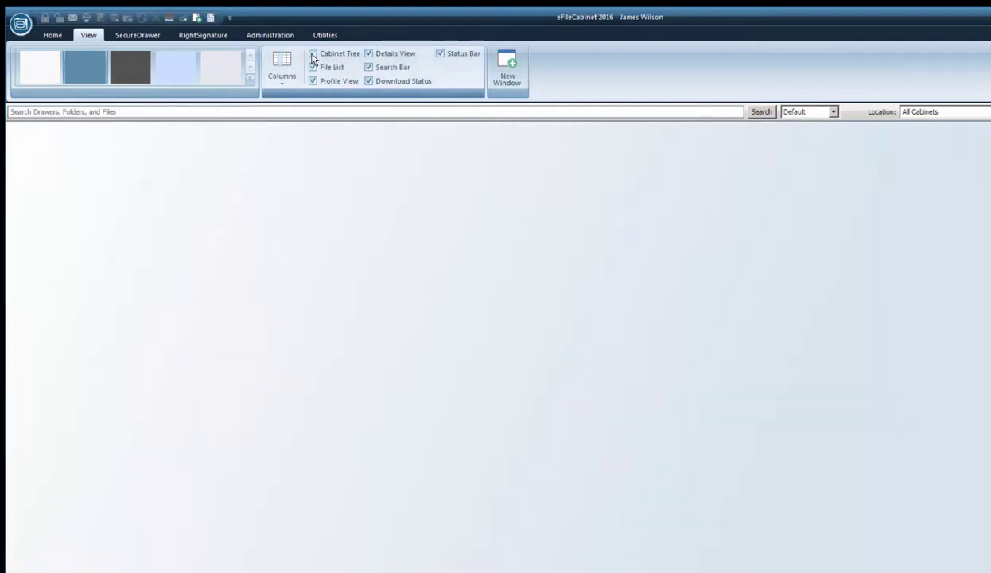
{"action": "left_click", "coordinate": [313, 54]}
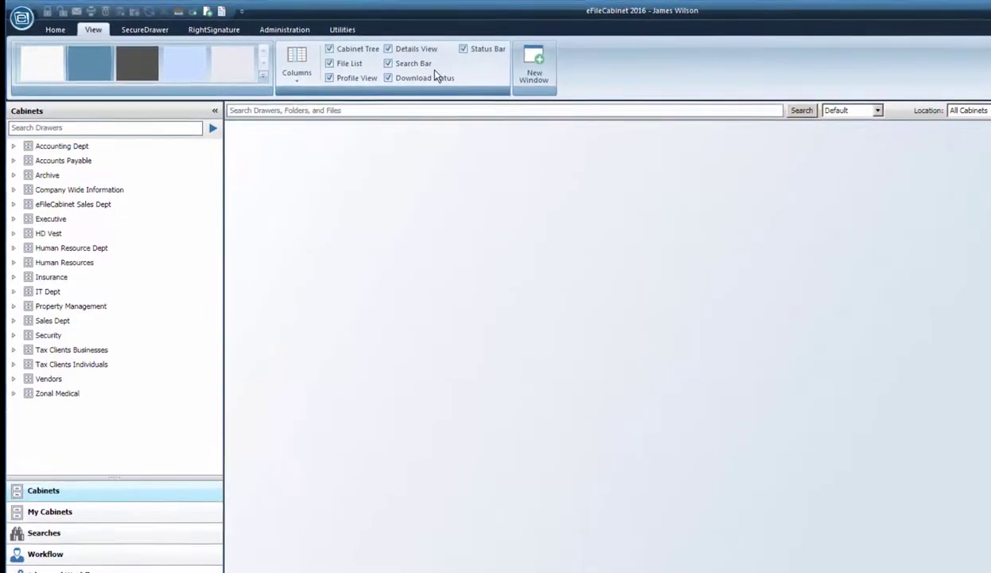
{"action": "left_click", "coordinate": [57, 28]}
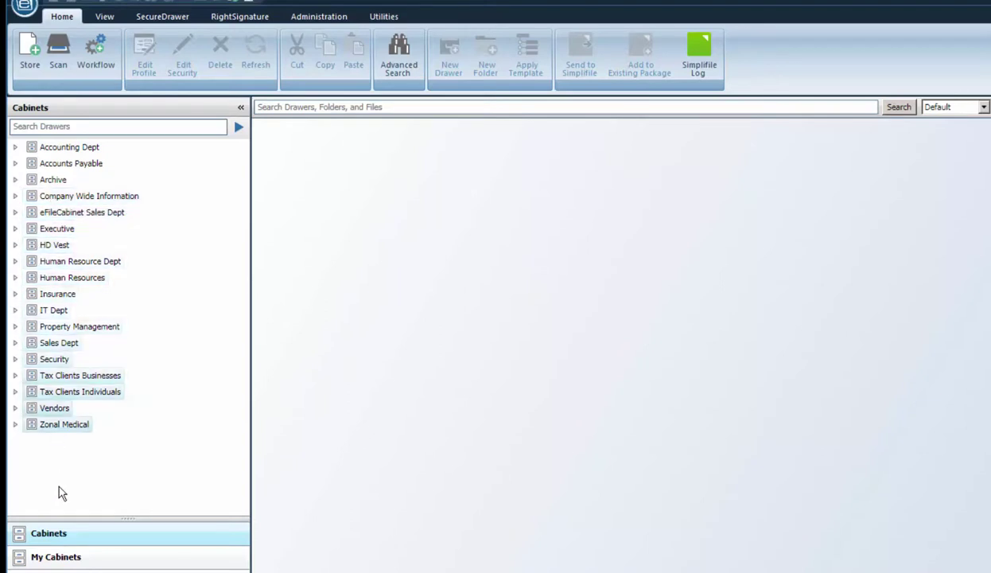
{"action": "left_click", "coordinate": [54, 559]}
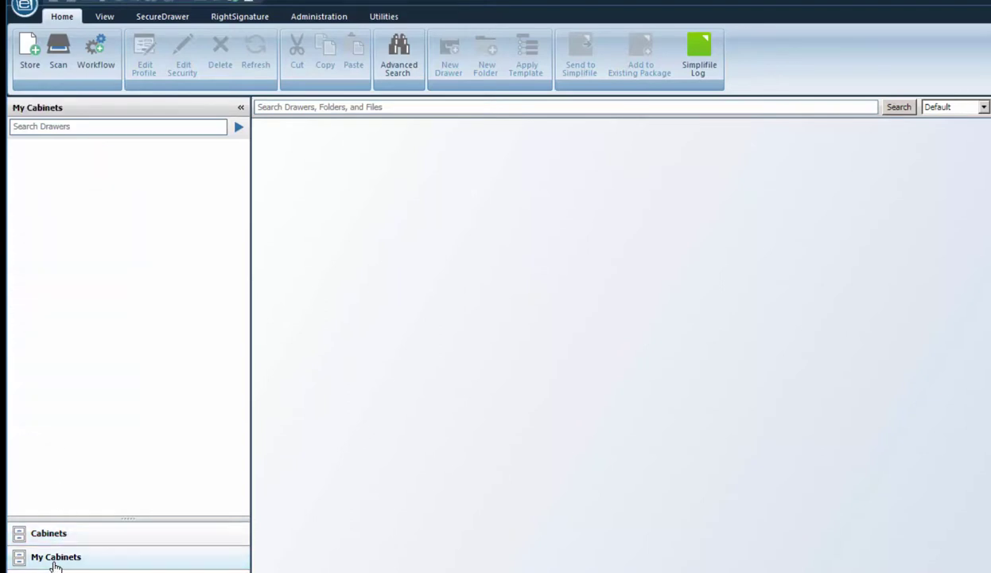
Return to the full Cabinets list and expand Human Resources to show APPLICANTS and Employee Roster
{"action": "left_click", "coordinate": [61, 541]}
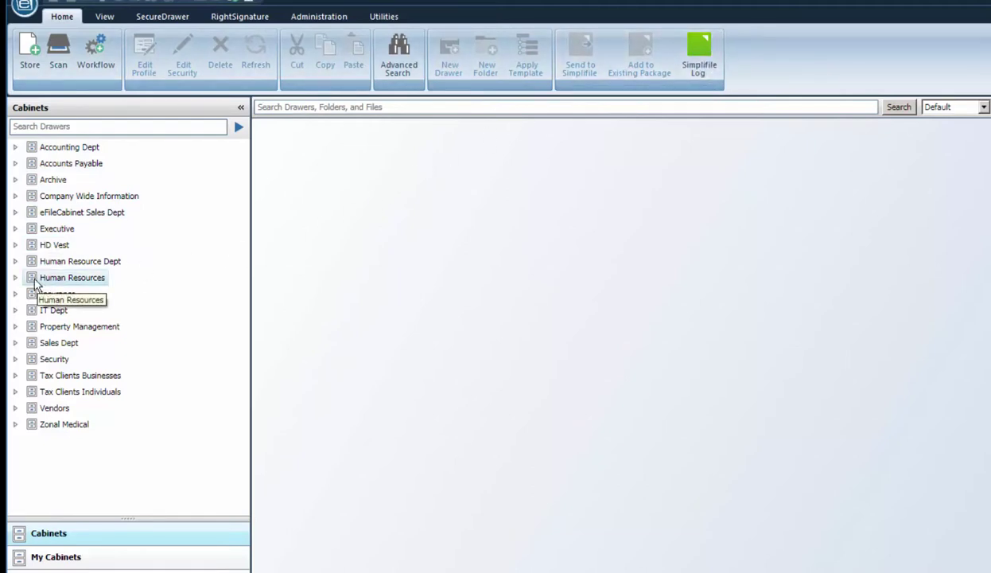
{"action": "left_click", "coordinate": [35, 285]}
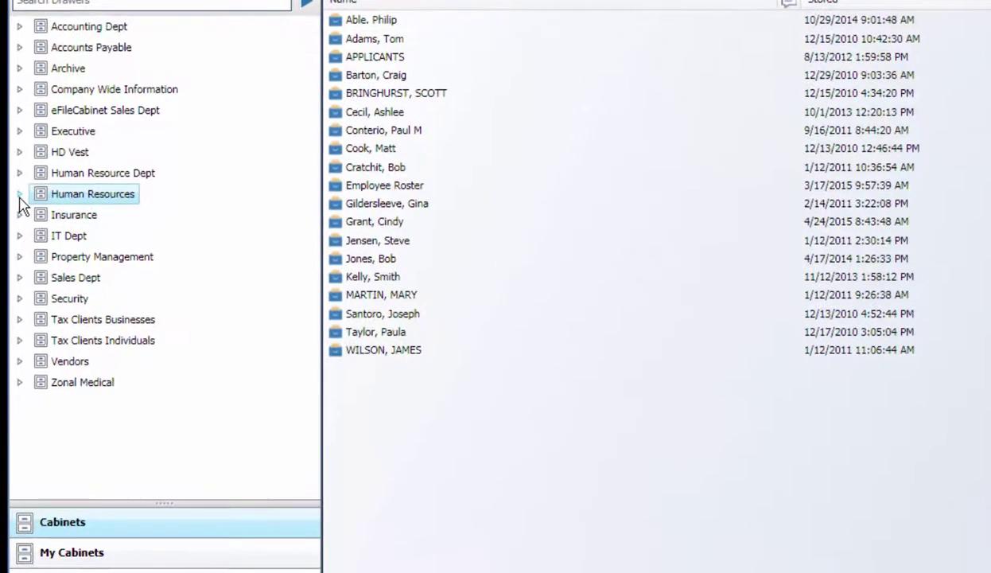
{"action": "left_click", "coordinate": [20, 196]}
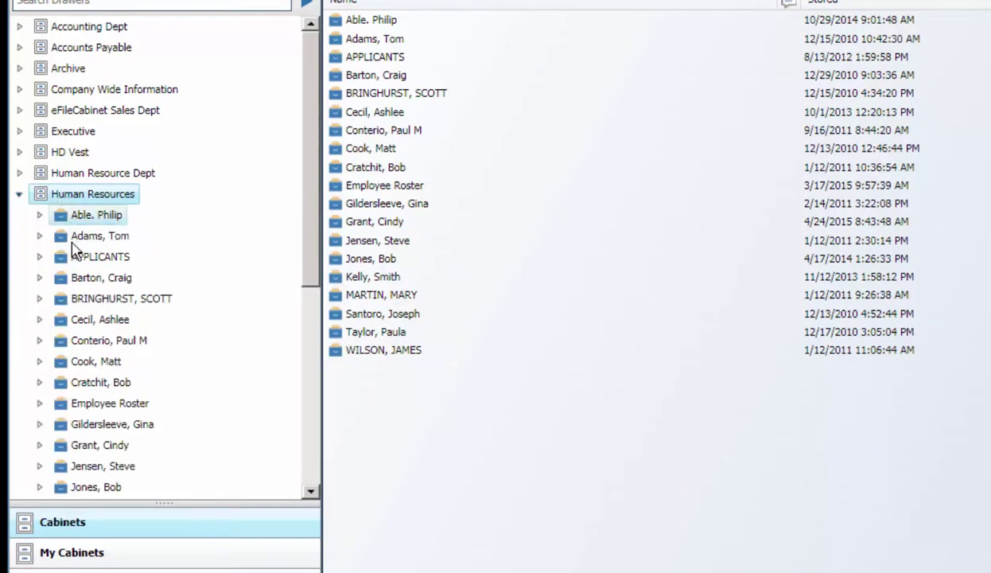
{"action": "scroll", "coordinate": [303, 336], "scroll_direction": "down", "scroll_amount": 1}
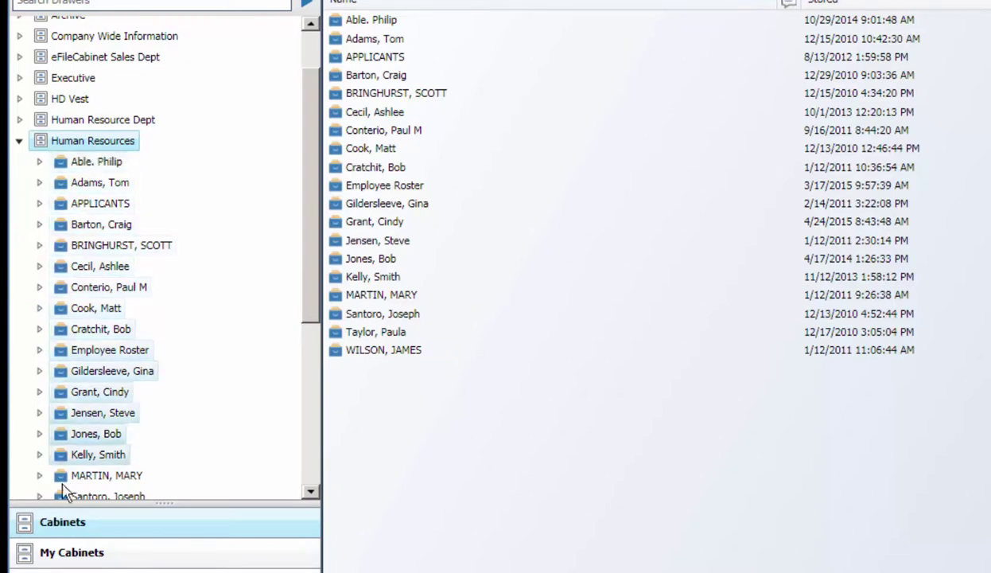
Add Human Resources to My Cabinets from its context menu, collapse it, and view My Cabinets
{"action": "right_click", "coordinate": [45, 148]}
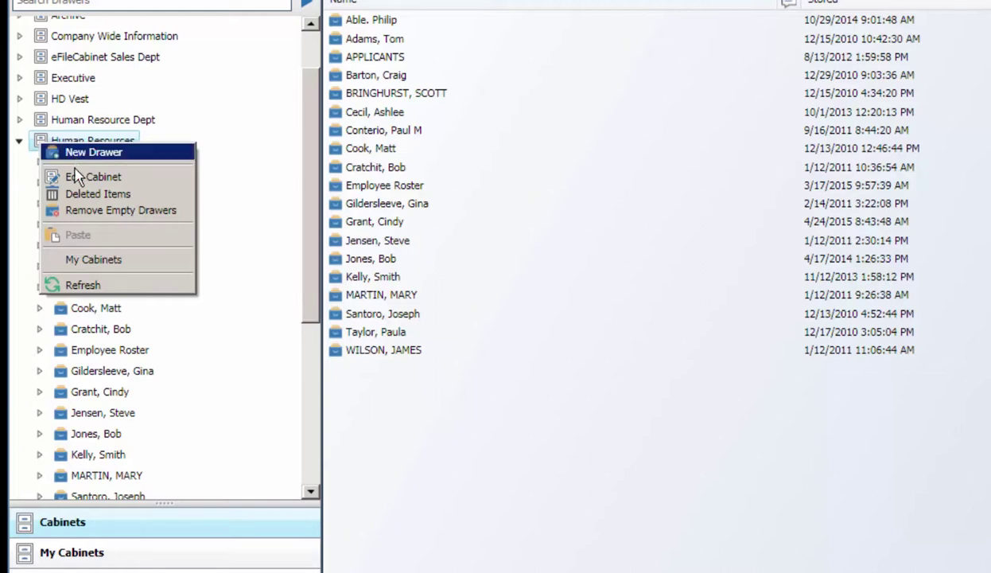
{"action": "left_click", "coordinate": [91, 260]}
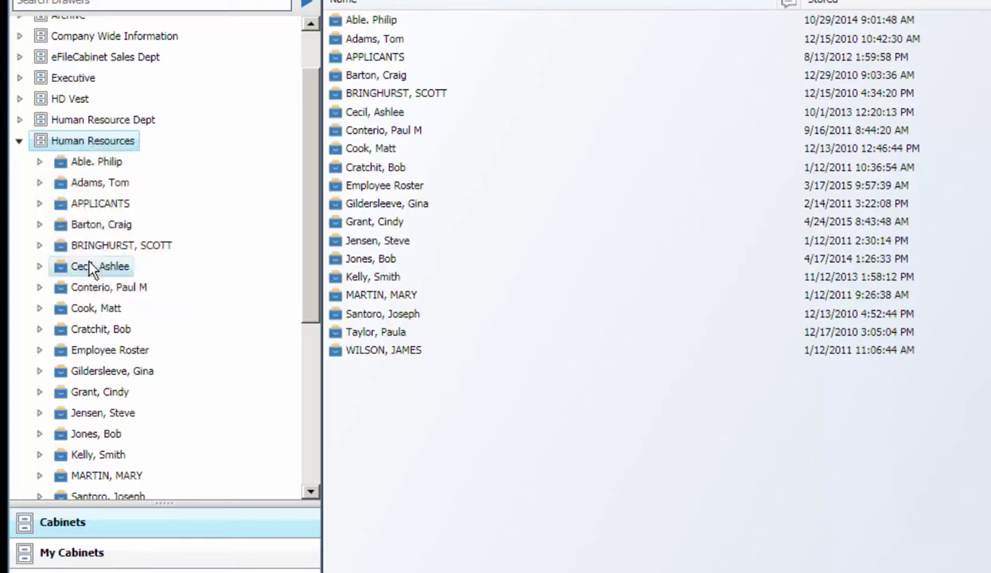
{"action": "left_click", "coordinate": [18, 140]}
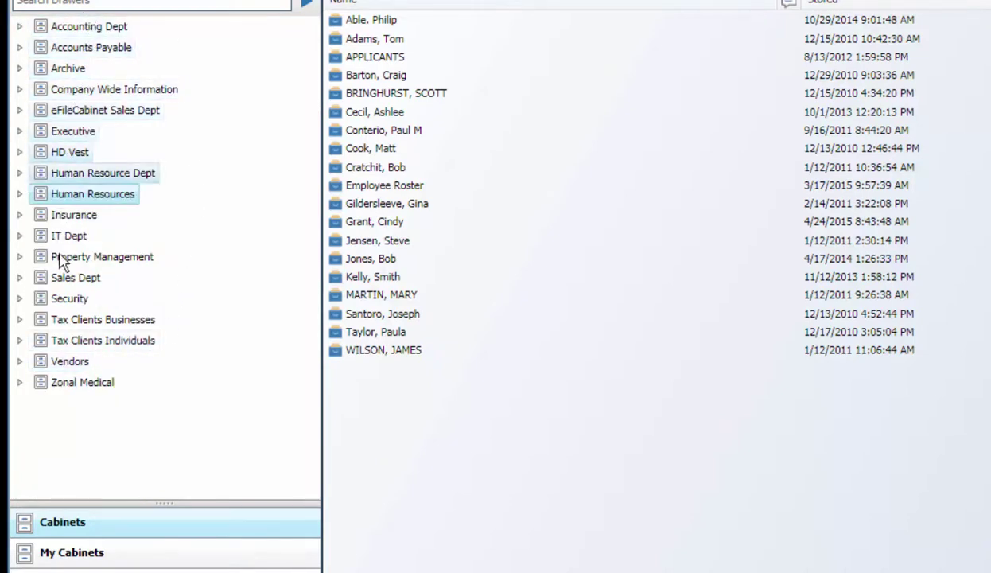
{"action": "left_click", "coordinate": [62, 554]}
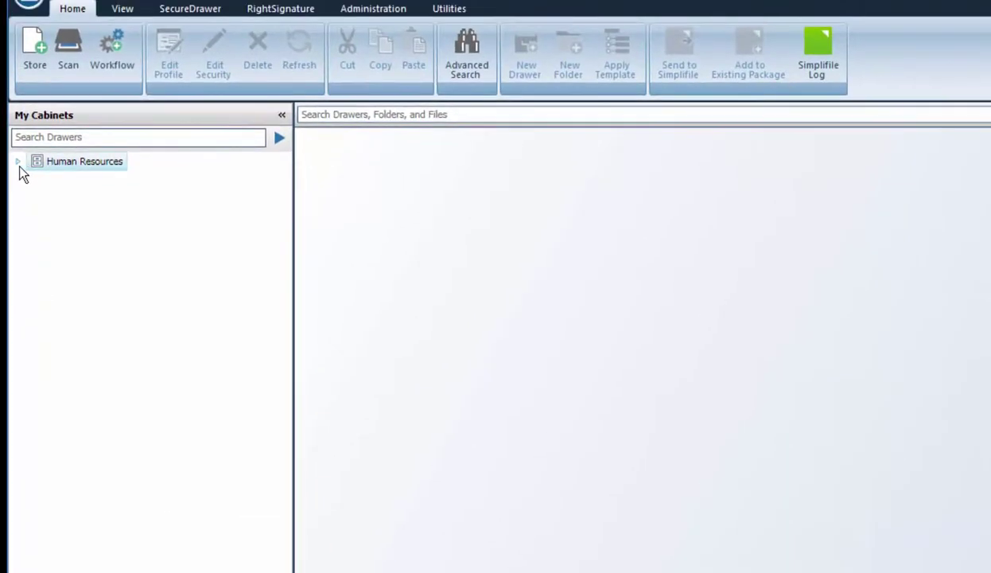
{"action": "left_click", "coordinate": [19, 162]}
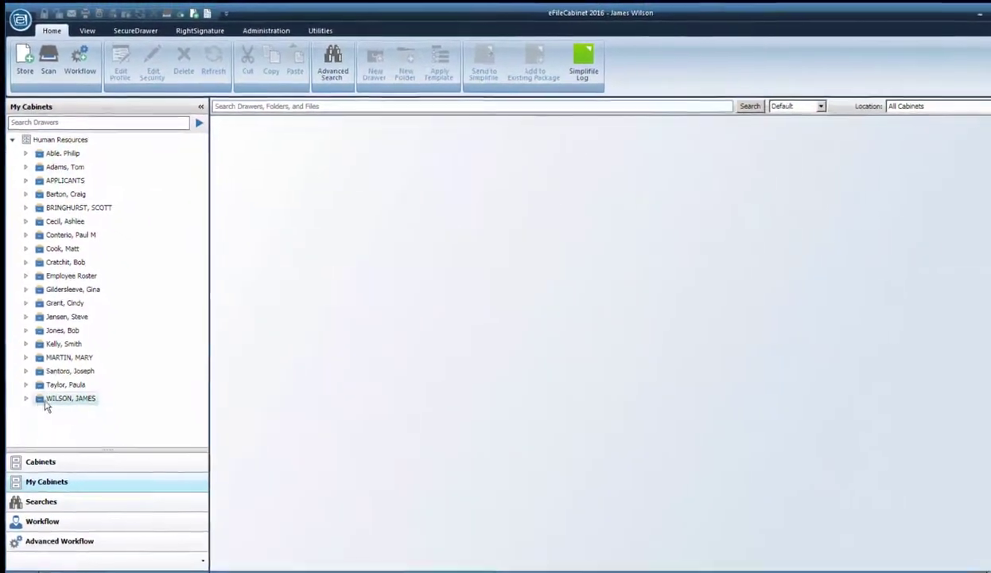
{"action": "left_click", "coordinate": [41, 403]}
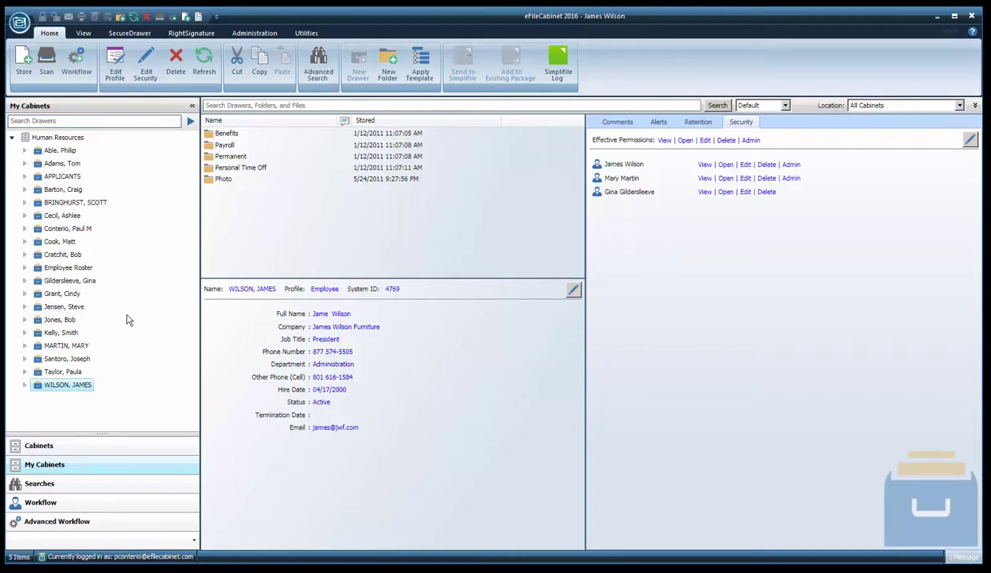
{"action": "left_click", "coordinate": [24, 385]}
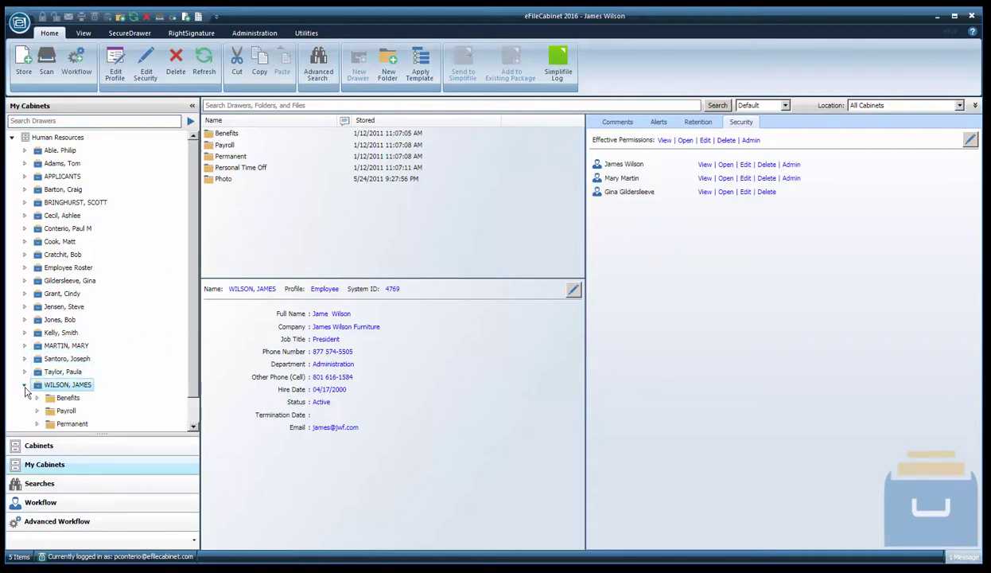
{"action": "scroll", "coordinate": [192, 271], "scroll_direction": "down", "scroll_amount": 1}
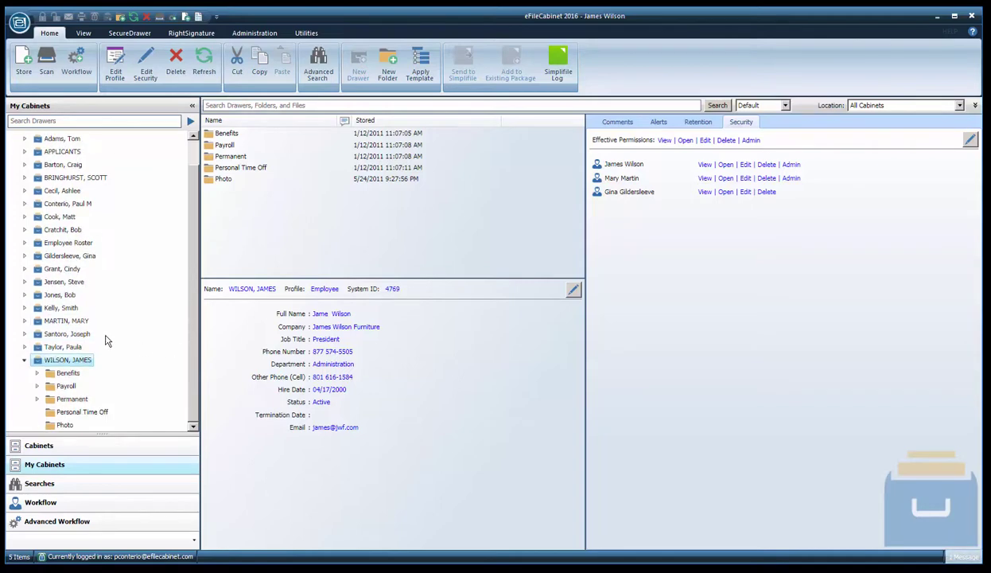
{"action": "left_click", "coordinate": [53, 426]}
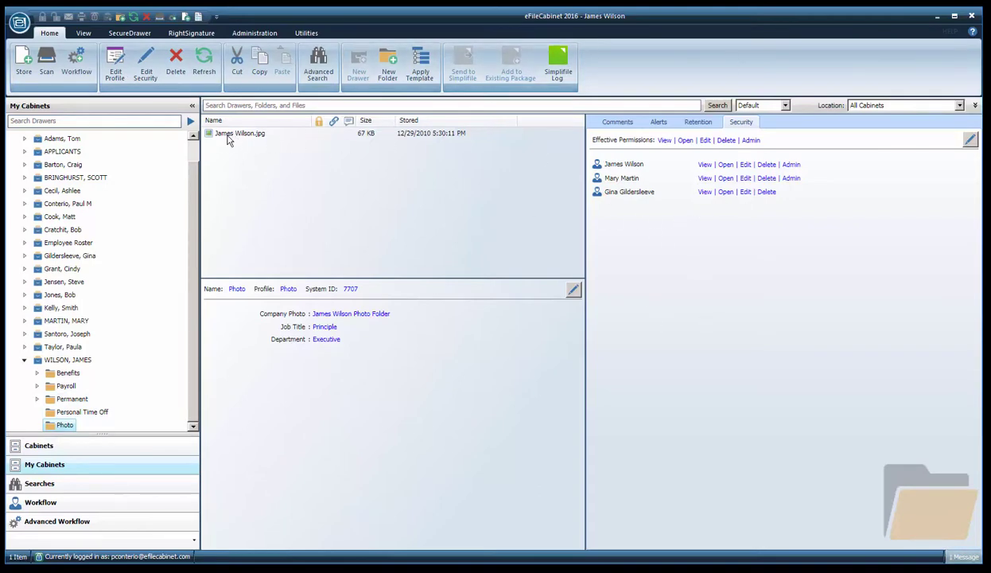
Select the employee's JPG photo and enlarge its preview to fill the window
{"action": "left_click", "coordinate": [228, 137]}
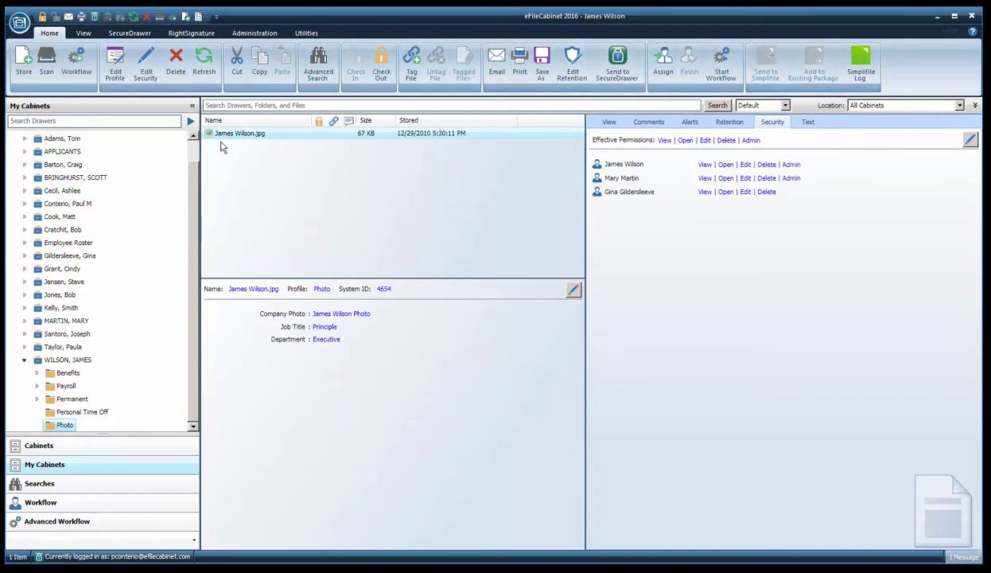
{"action": "left_click", "coordinate": [609, 123]}
{"action": "scroll", "coordinate": [769, 215], "scroll_direction": "up", "scroll_amount": 2}
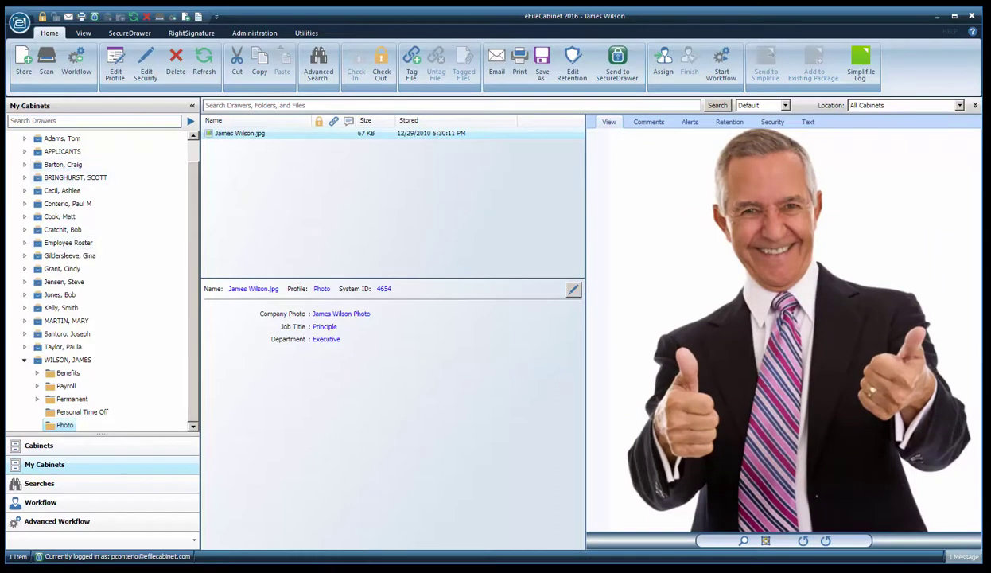
{"action": "double_click", "coordinate": [610, 123]}
{"action": "scroll", "coordinate": [491, 317], "scroll_direction": "up", "scroll_amount": 3}
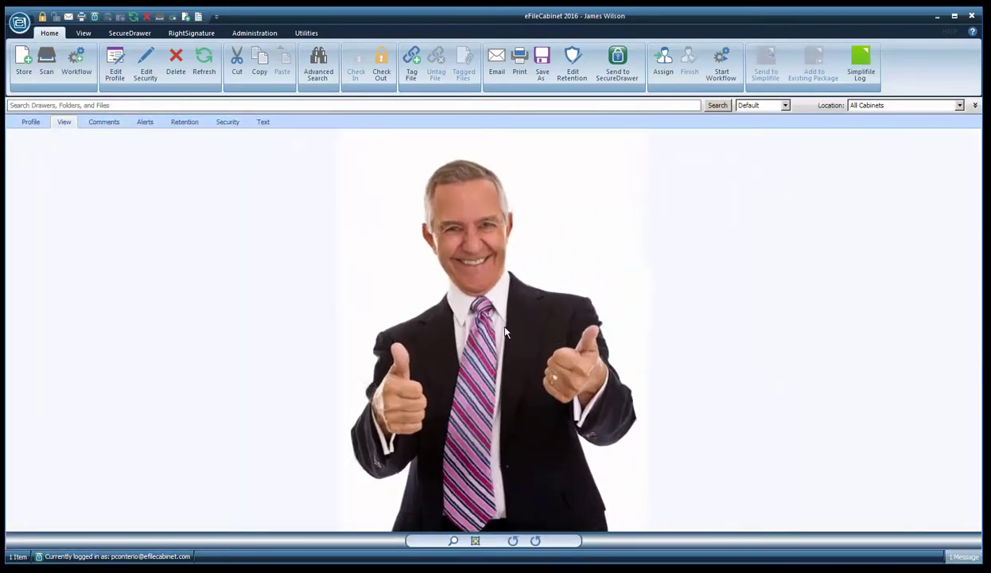
Pan the enlarged photo, restore the three-pane layout, and collapse the employee's drawer
{"action": "left_click_drag", "start_coordinate": [491, 326], "coordinate": [586, 327]}
{"action": "left_click_drag", "start_coordinate": [595, 328], "coordinate": [587, 351]}
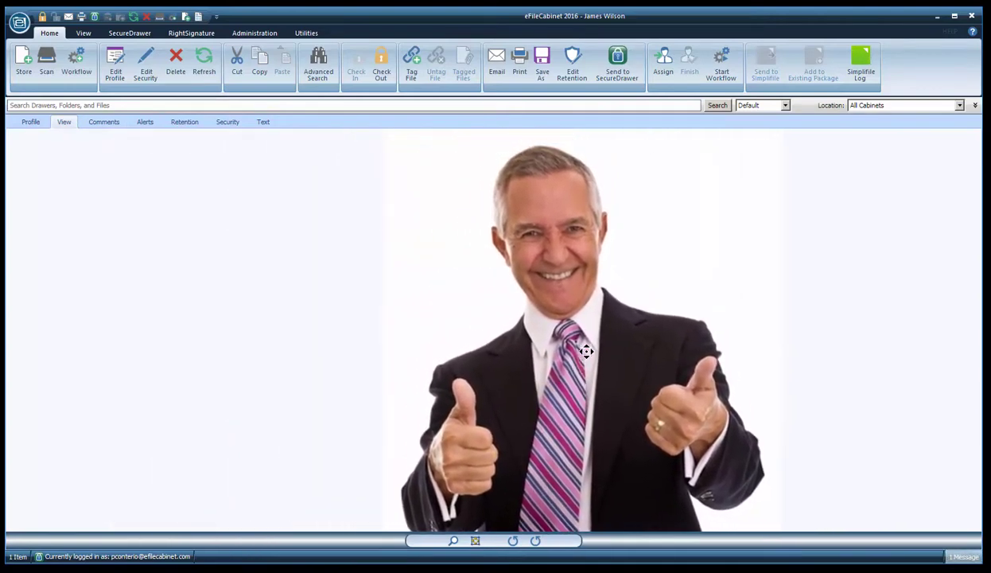
{"action": "double_click", "coordinate": [65, 124]}
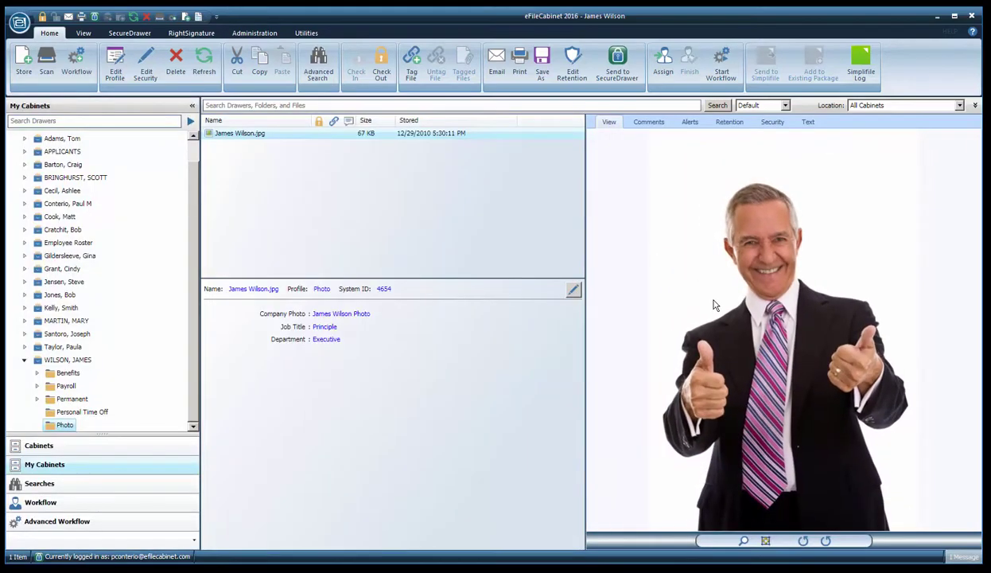
{"action": "left_click", "coordinate": [26, 362]}
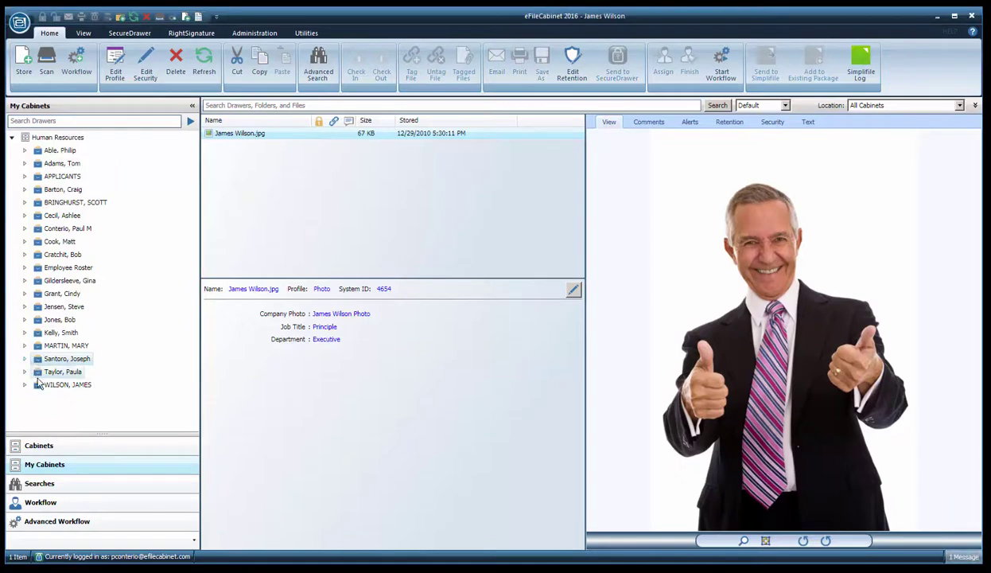
Open another employee's drawer, then filter the cabinet tree by searching for the employee's name
{"action": "left_click", "coordinate": [52, 372]}
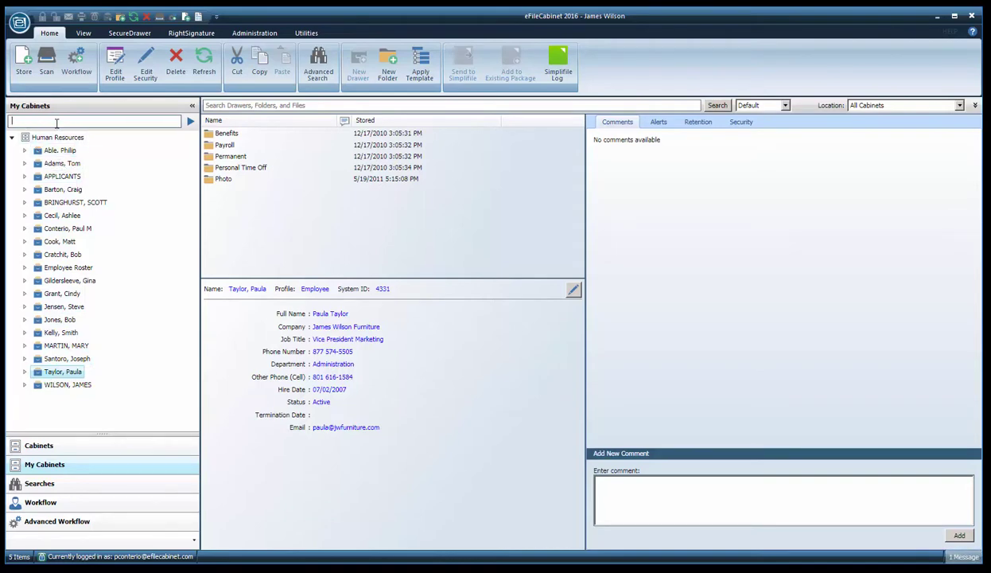
{"action": "left_click", "coordinate": [57, 123]}
{"action": "type", "text": "paula"}
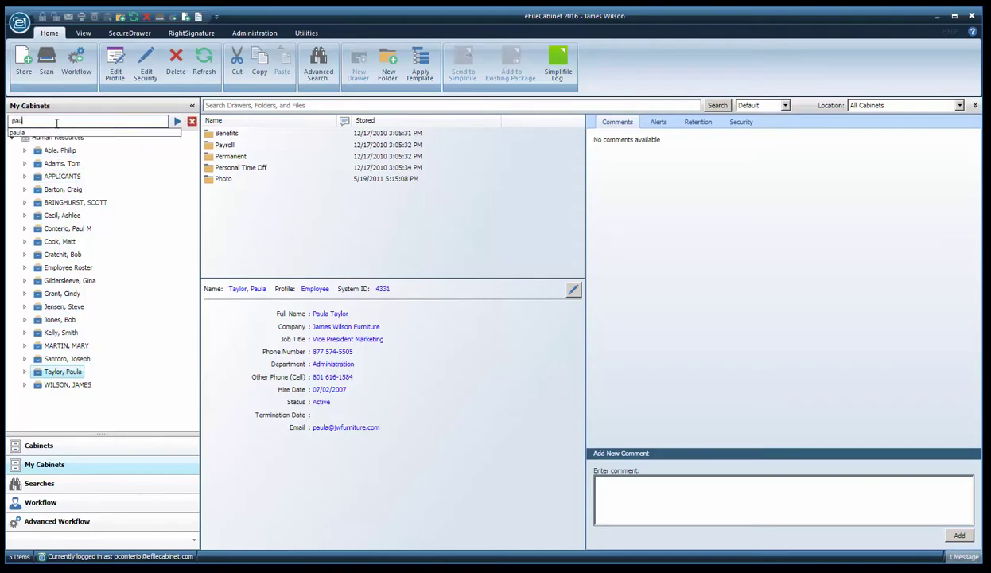
{"action": "left_click", "coordinate": [178, 122]}
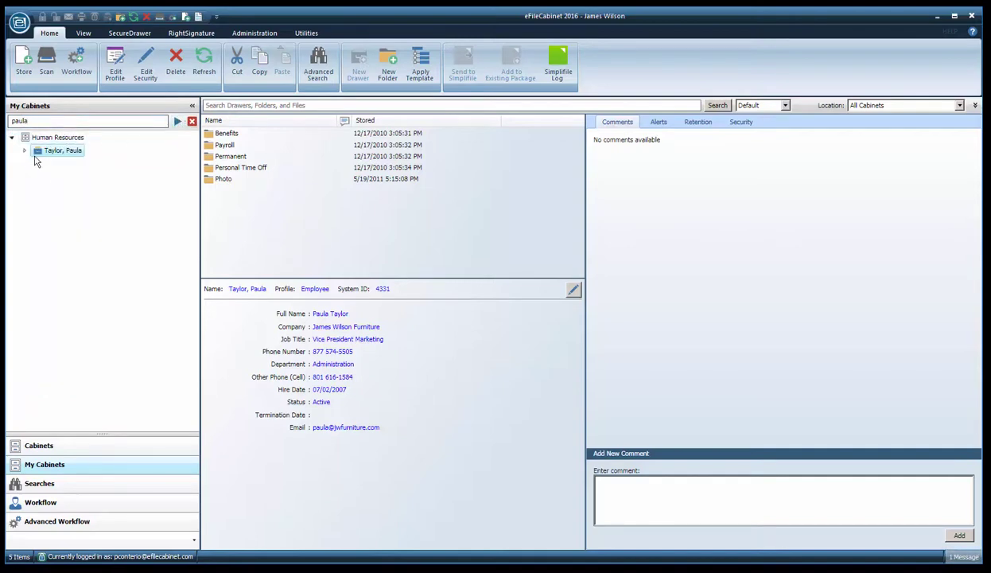
Expand the drawer and its Permanent folder, preview the Photo JPG, and return to the drawer profile
{"action": "left_click", "coordinate": [25, 152]}
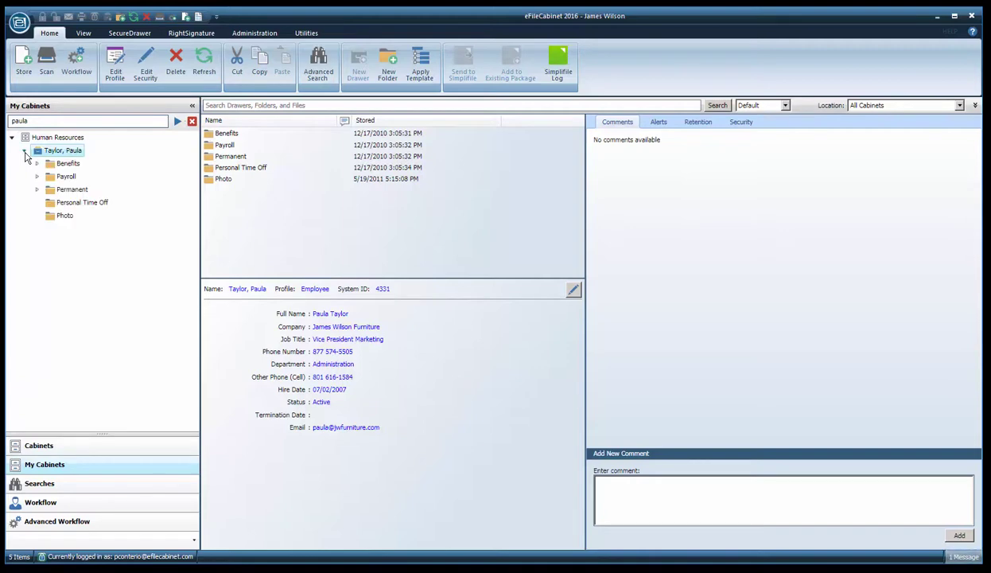
{"action": "left_click", "coordinate": [36, 191]}
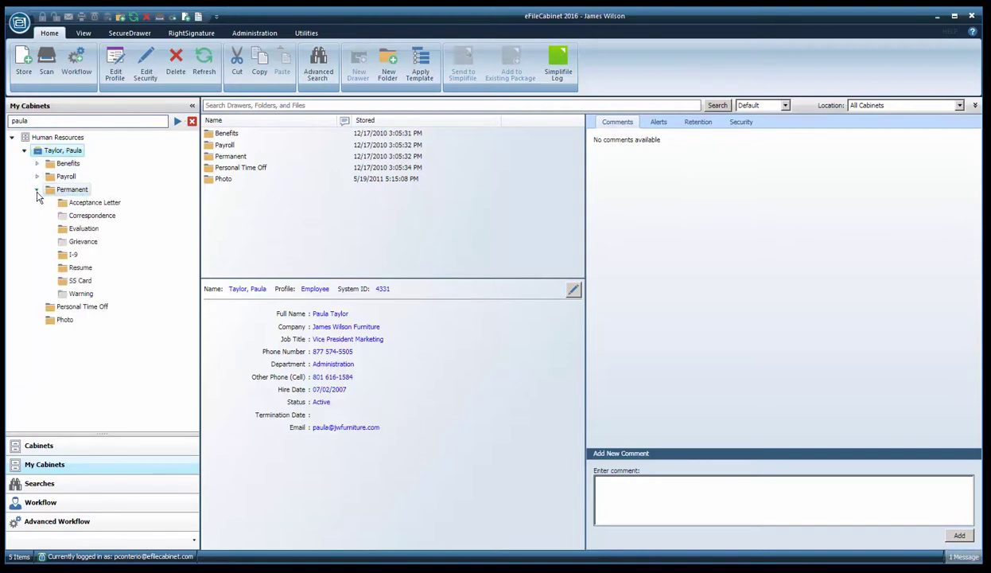
{"action": "left_click", "coordinate": [62, 320]}
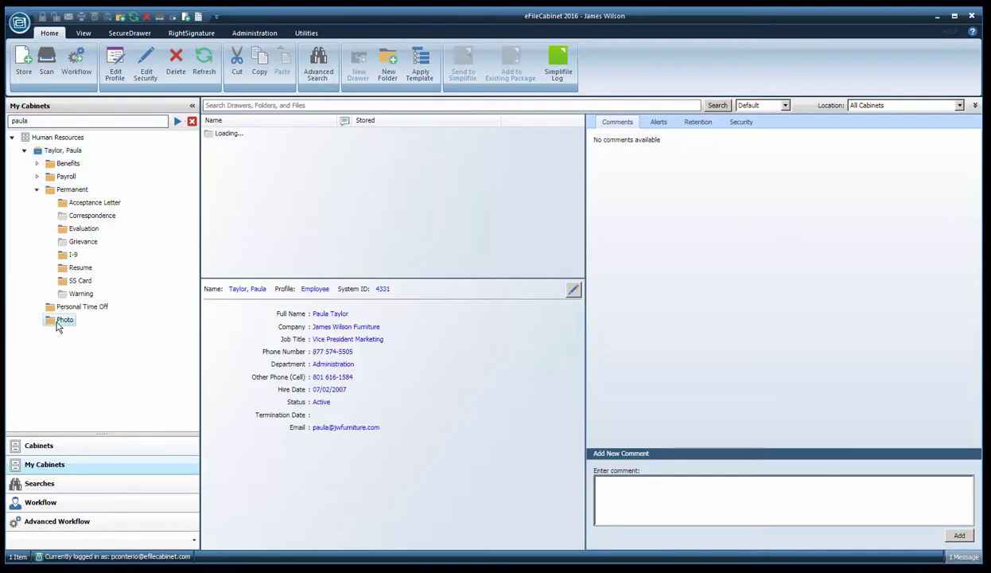
{"action": "left_click", "coordinate": [246, 135]}
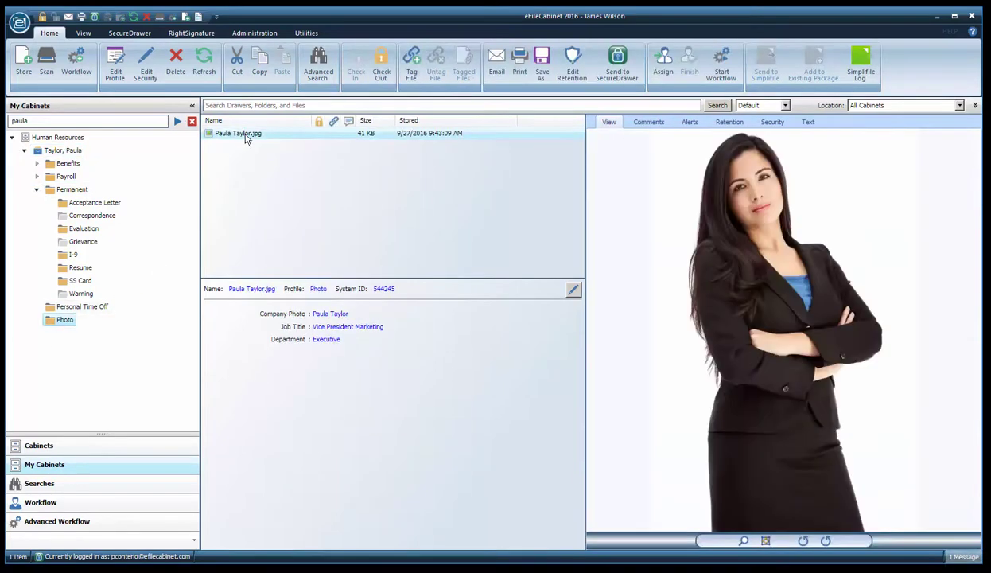
{"action": "scroll", "coordinate": [703, 240], "scroll_direction": "up", "scroll_amount": 3}
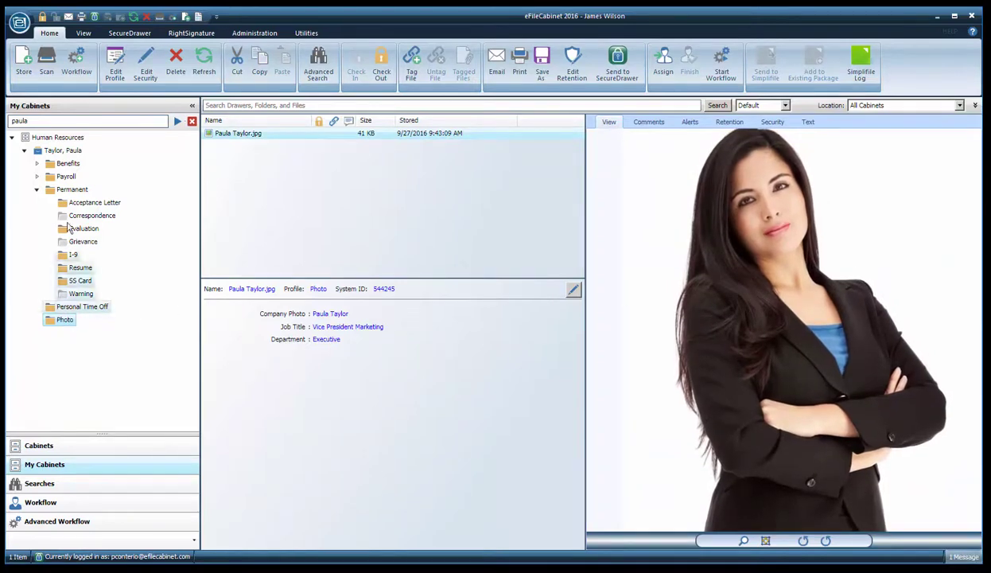
{"action": "left_click", "coordinate": [47, 153]}
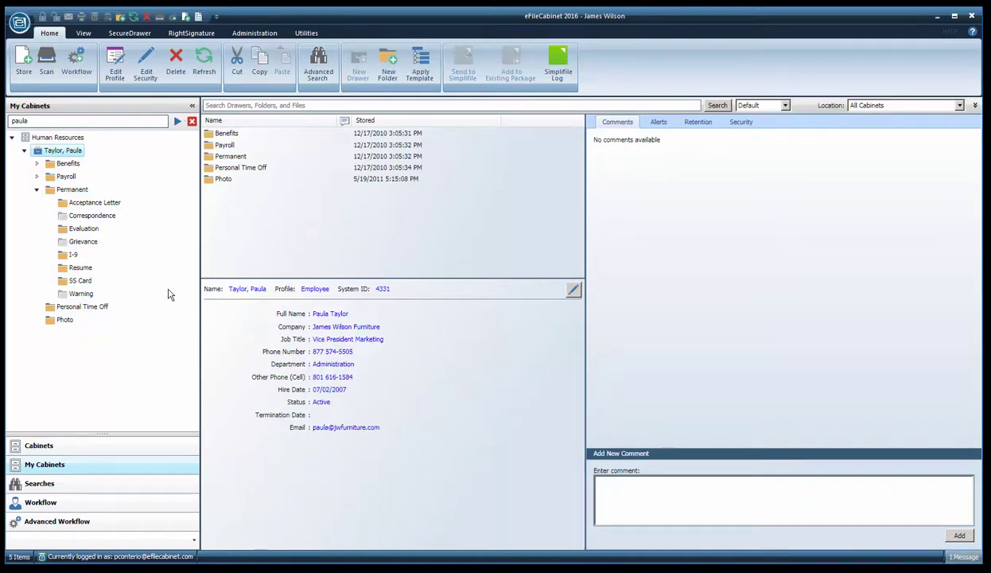
Preview the SS Card .gif image maximized and restored, then open the I-9 folder's 1 MB PDF
{"action": "left_click", "coordinate": [71, 281]}
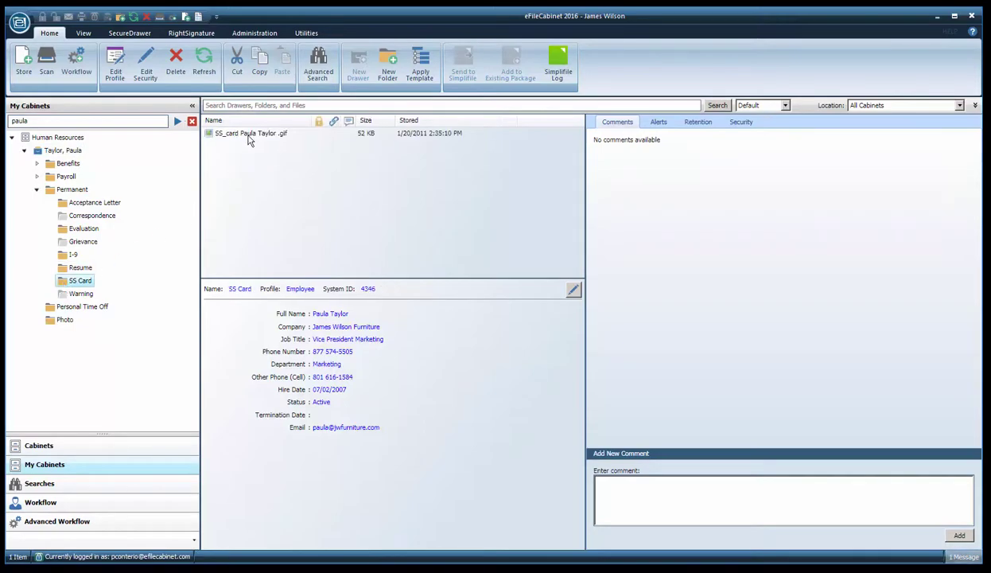
{"action": "left_click", "coordinate": [249, 134]}
{"action": "double_click", "coordinate": [609, 125]}
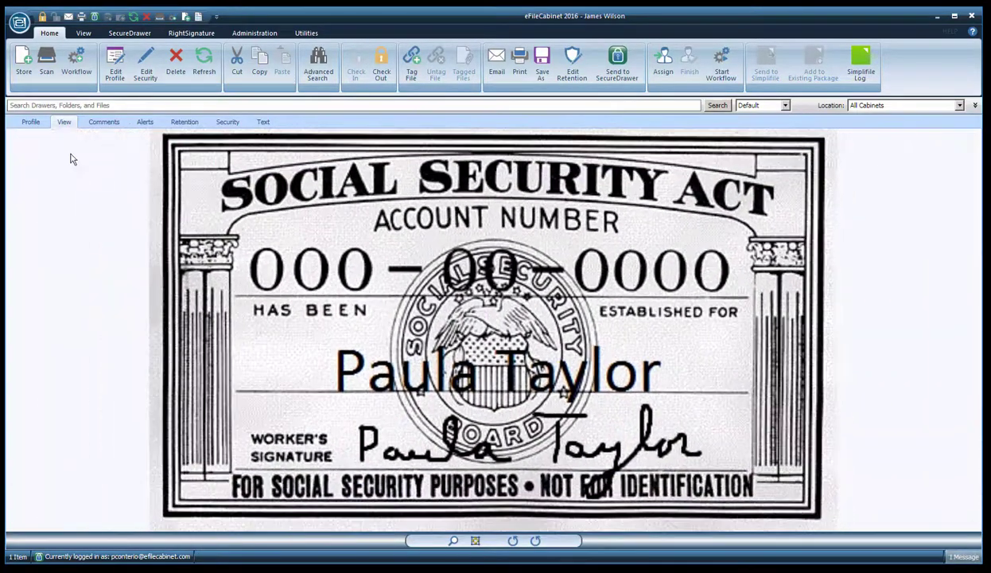
{"action": "double_click", "coordinate": [65, 123]}
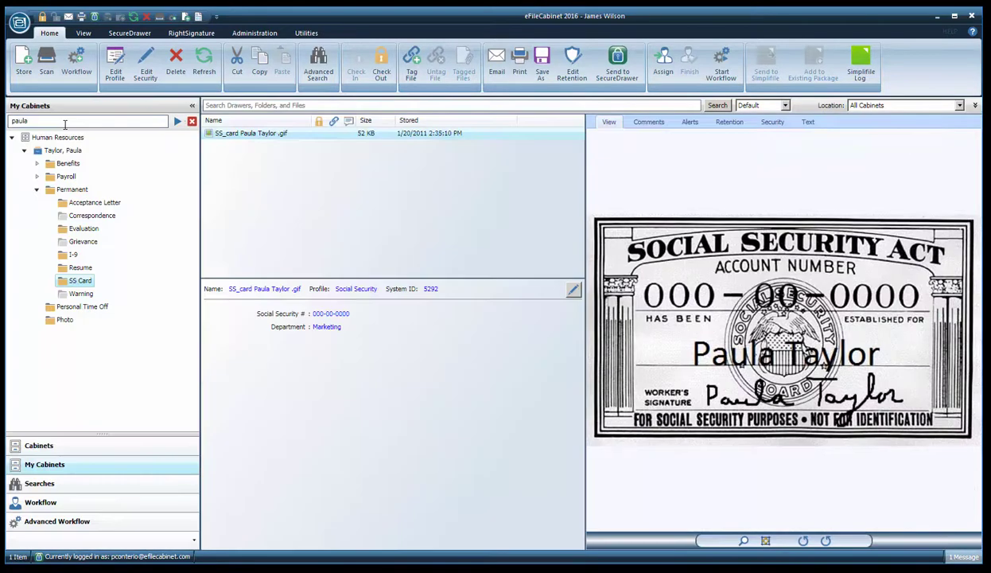
{"action": "left_click", "coordinate": [62, 256]}
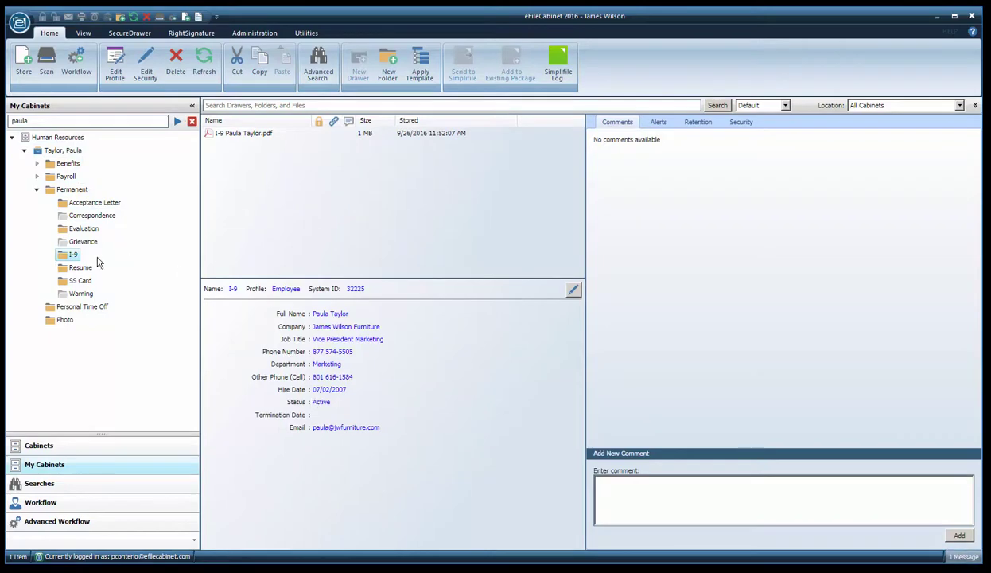
Preview the I-9 PDF form enlarged across the window and scroll through it
{"action": "left_click", "coordinate": [252, 135]}
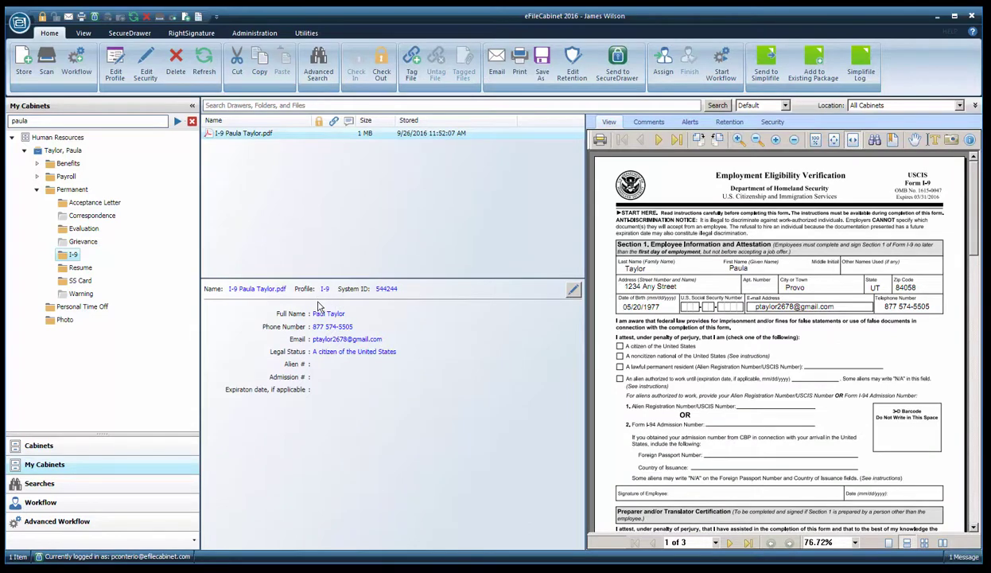
{"action": "double_click", "coordinate": [610, 124]}
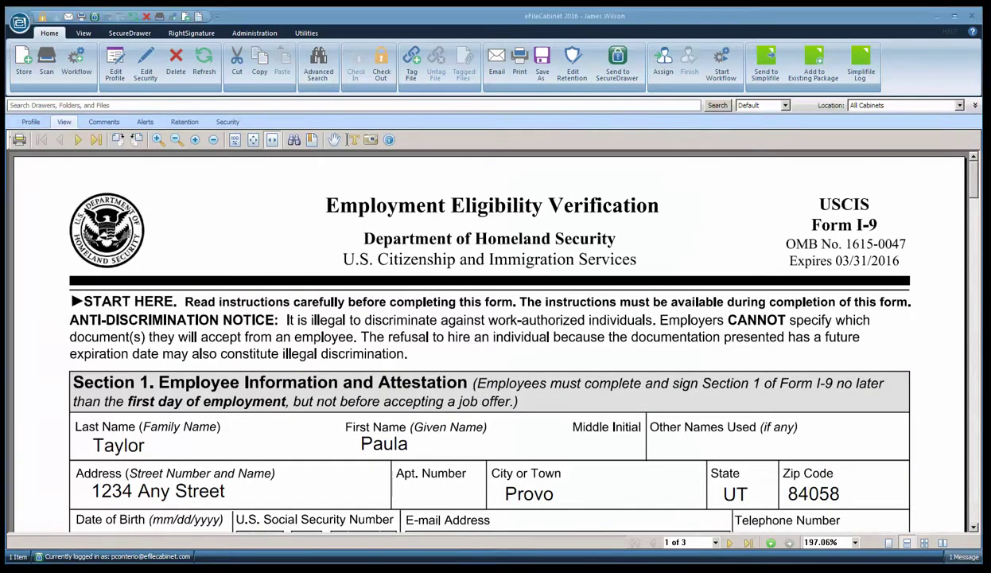
{"action": "scroll", "coordinate": [384, 367], "scroll_direction": "down", "scroll_amount": 5}
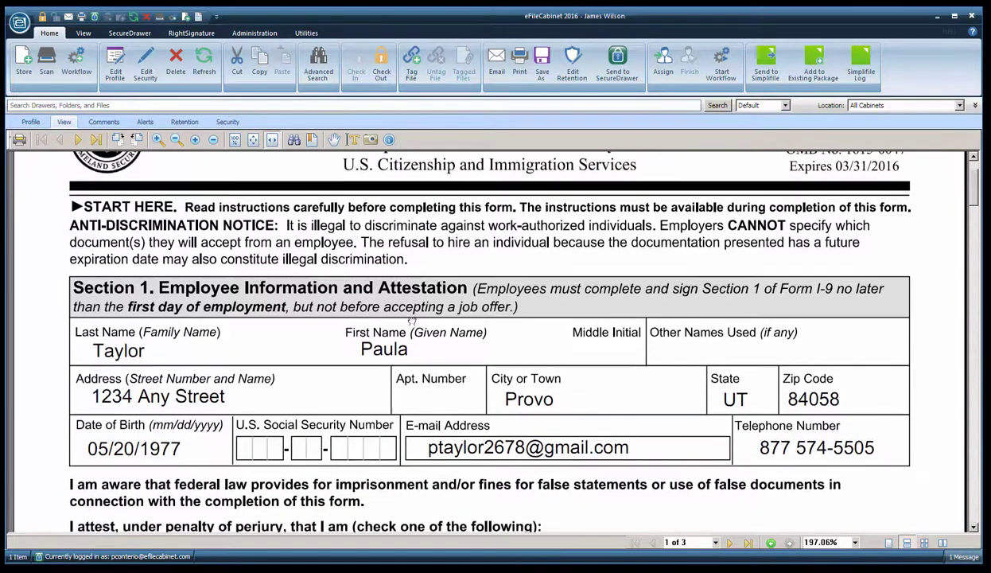
{"action": "scroll", "coordinate": [417, 403], "scroll_direction": "up", "scroll_amount": 5}
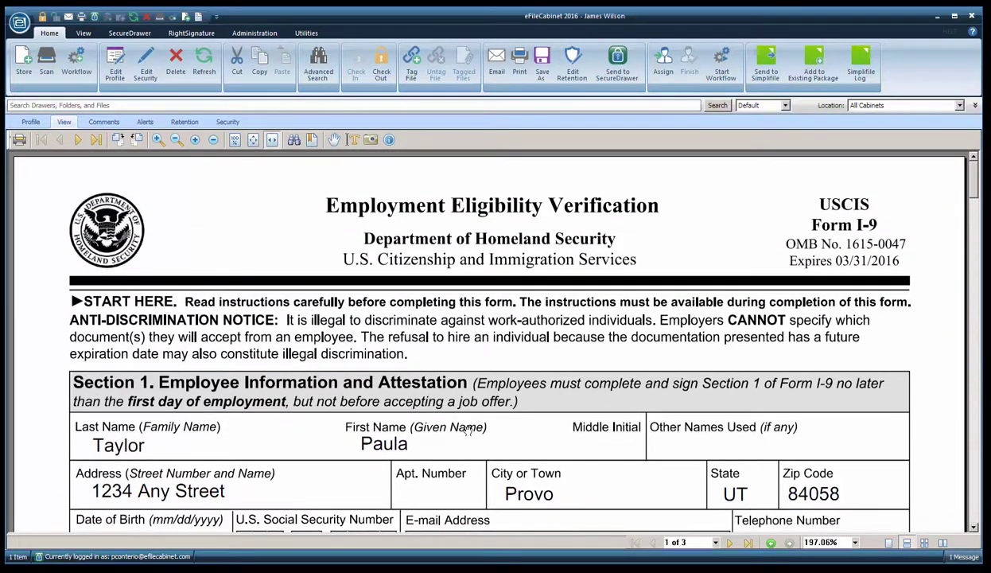
{"action": "scroll", "coordinate": [469, 430], "scroll_direction": "down", "scroll_amount": 4}
{"action": "scroll", "coordinate": [371, 298], "scroll_direction": "up", "scroll_amount": 4}
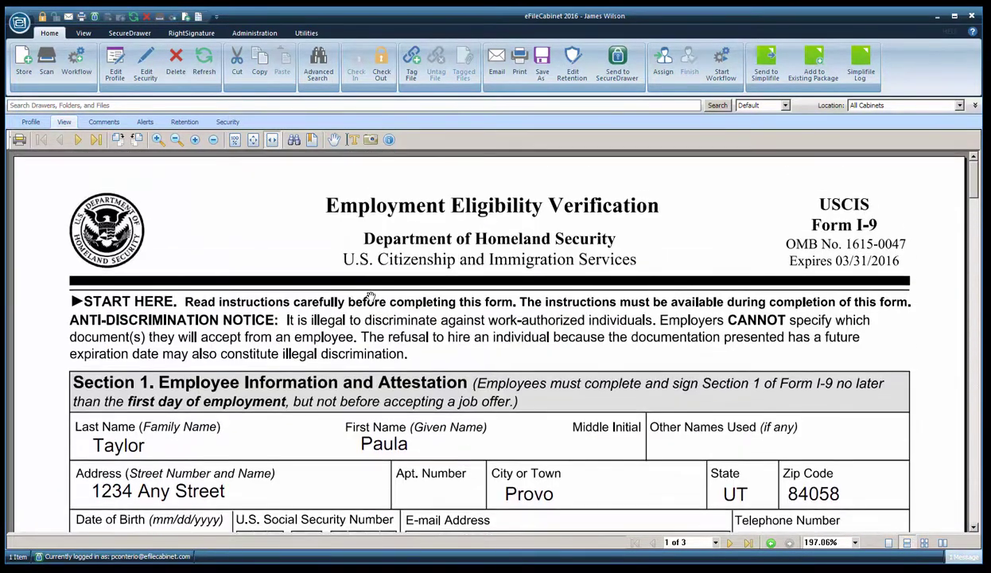
Fit the I-9 page to view, zoom in twice, then open the Resume folder
{"action": "left_click", "coordinate": [253, 141]}
{"action": "left_click", "coordinate": [234, 140]}
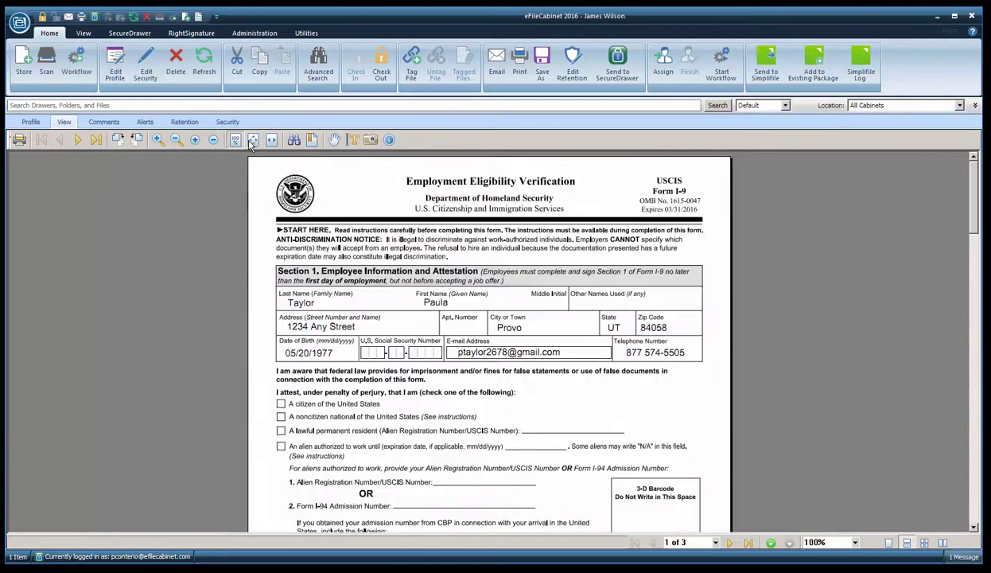
{"action": "left_click", "coordinate": [253, 140]}
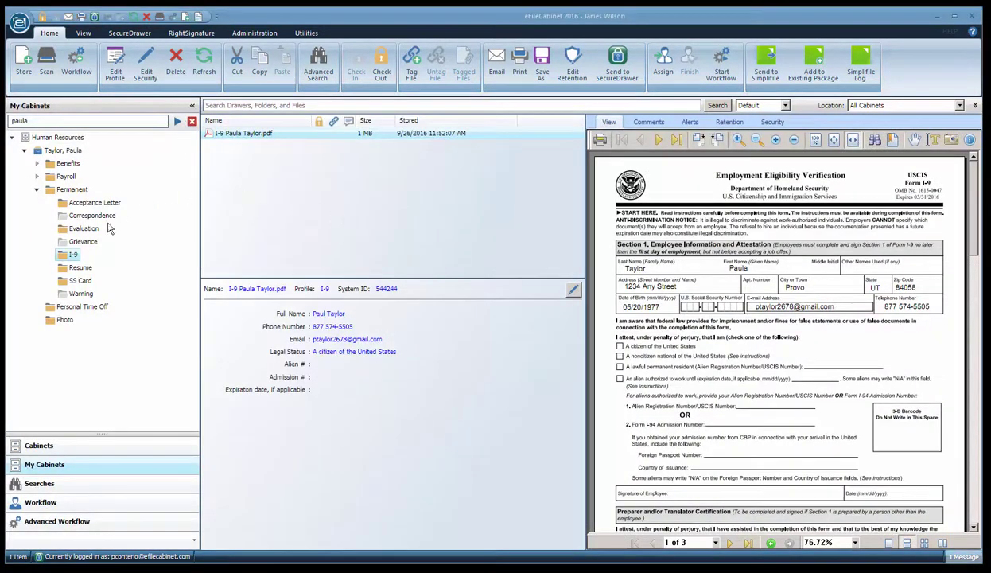
{"action": "left_click", "coordinate": [78, 268]}
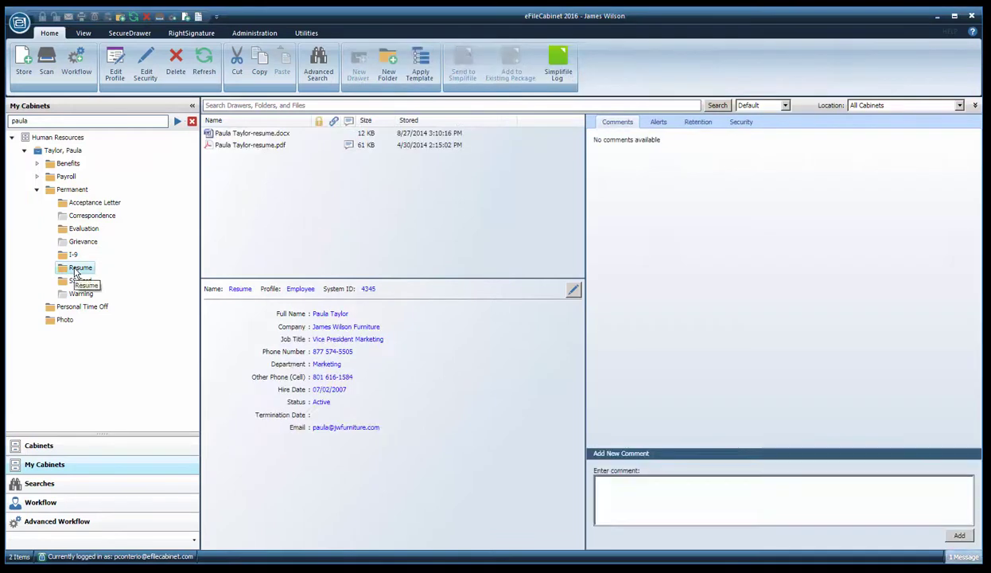
Preview the resume PDF with its hire dates, then show the View tab's pane checkboxes
{"action": "left_click", "coordinate": [217, 147]}
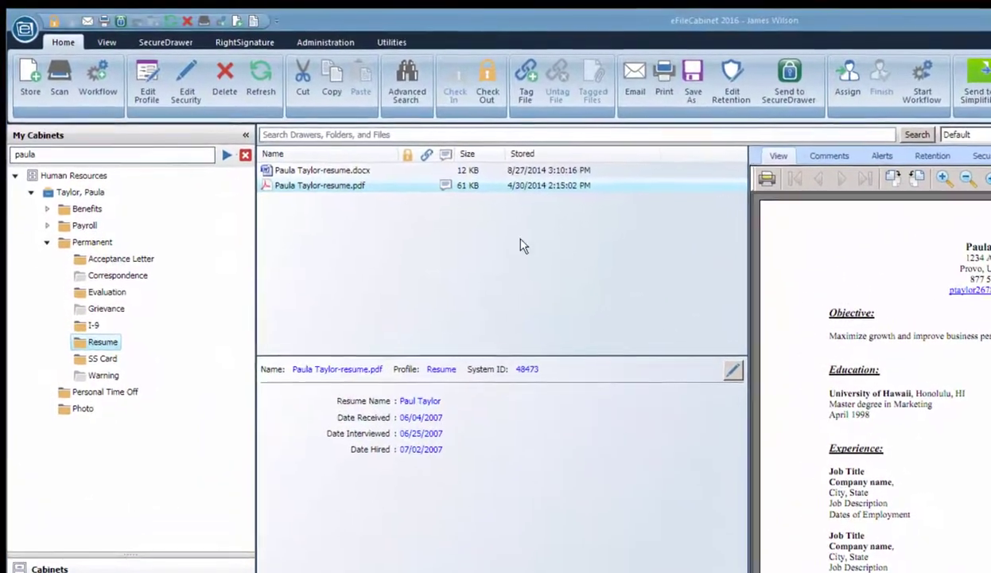
{"action": "left_click", "coordinate": [110, 44]}
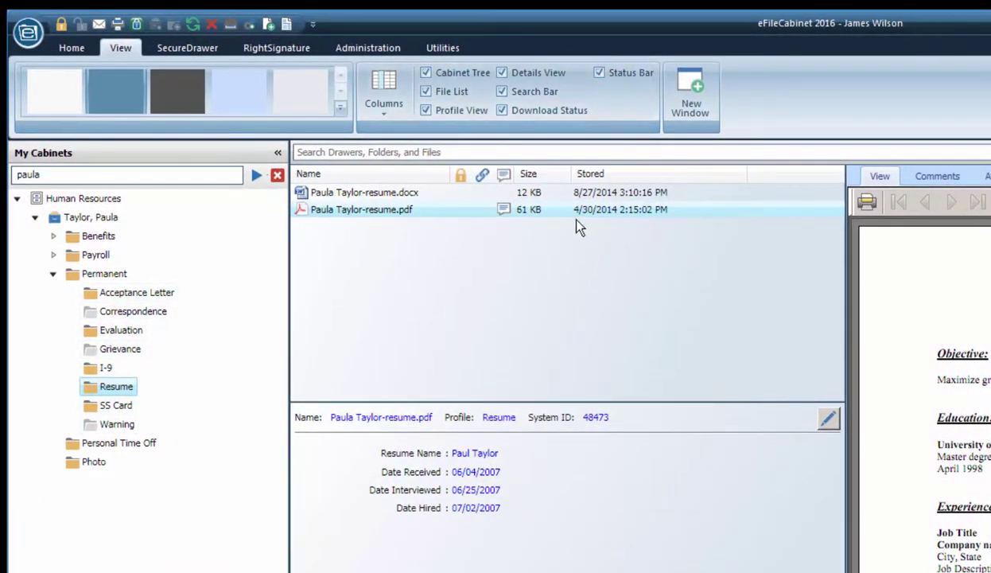
{"action": "left_click", "coordinate": [427, 92]}
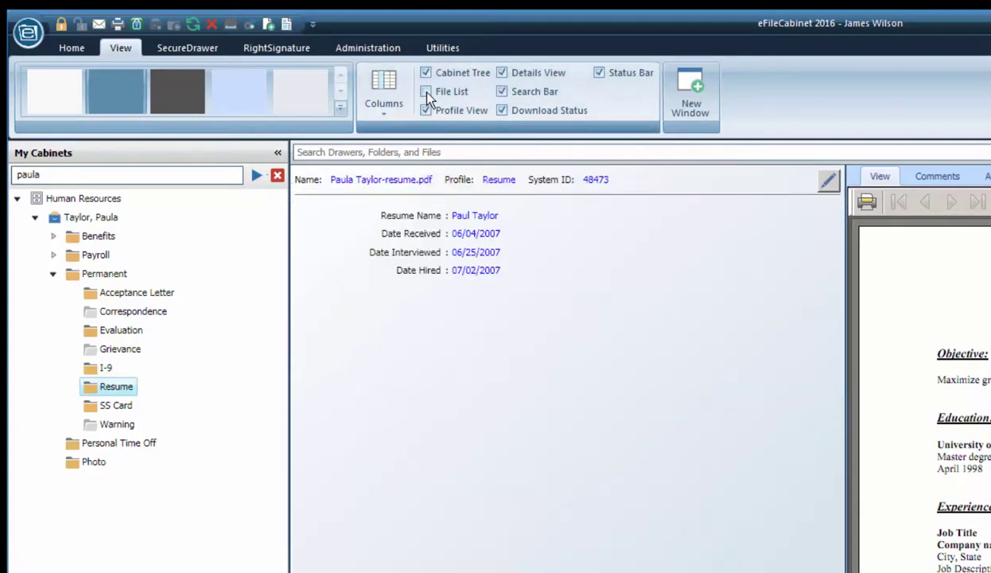
{"action": "left_click", "coordinate": [426, 91]}
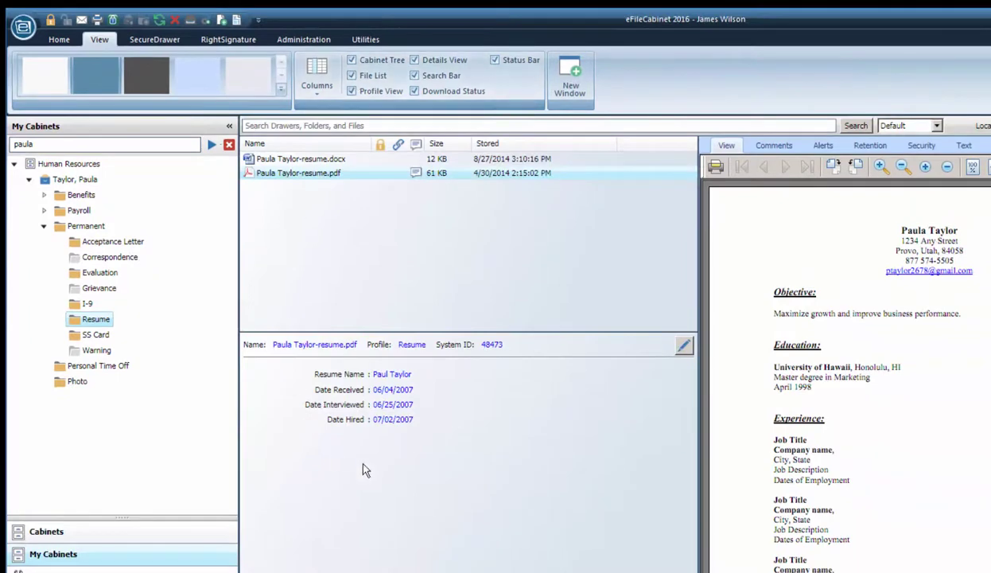
{"action": "left_click", "coordinate": [352, 91]}
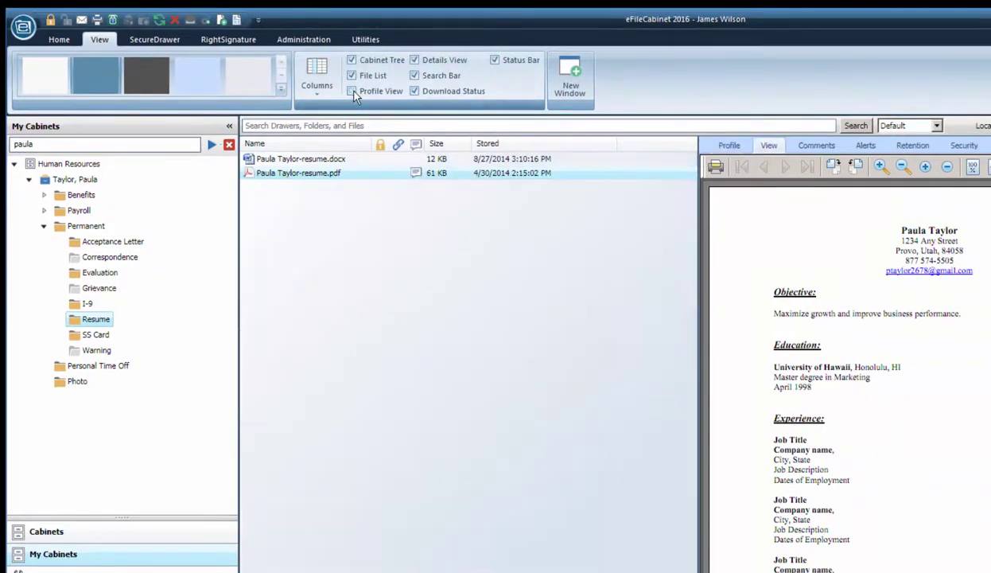
{"action": "left_click", "coordinate": [352, 92]}
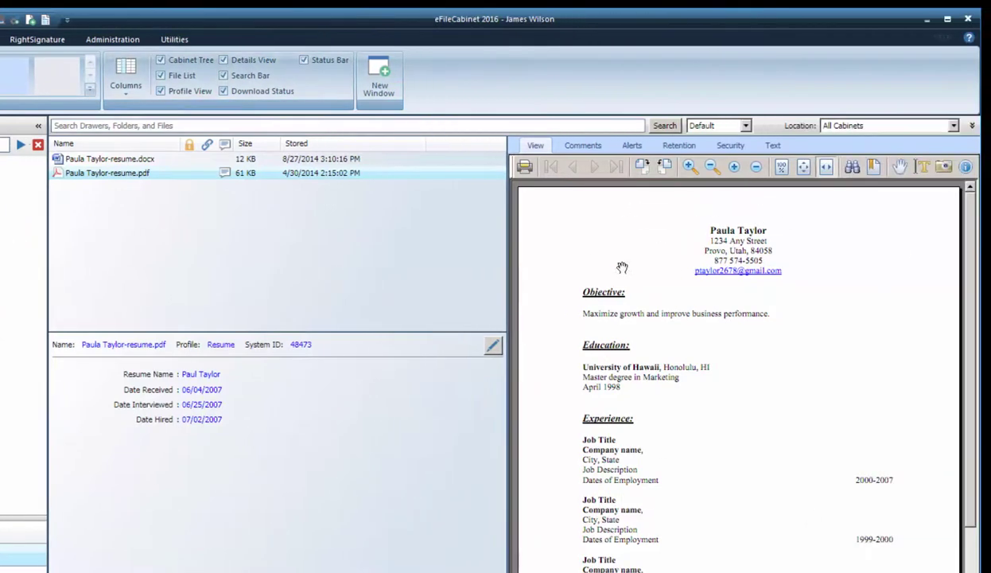
{"action": "left_click", "coordinate": [224, 61]}
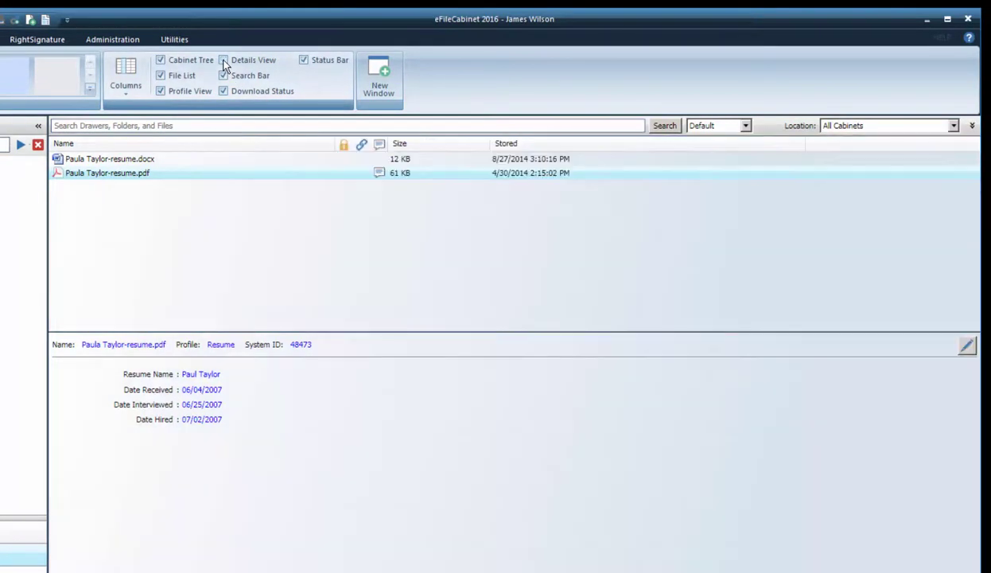
{"action": "left_click", "coordinate": [223, 61]}
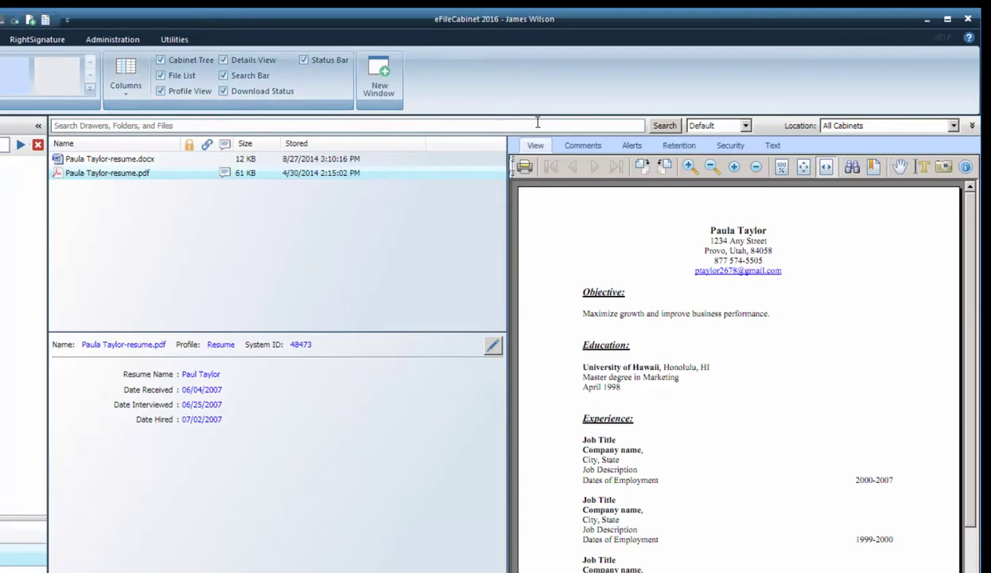
{"action": "left_click", "coordinate": [224, 76]}
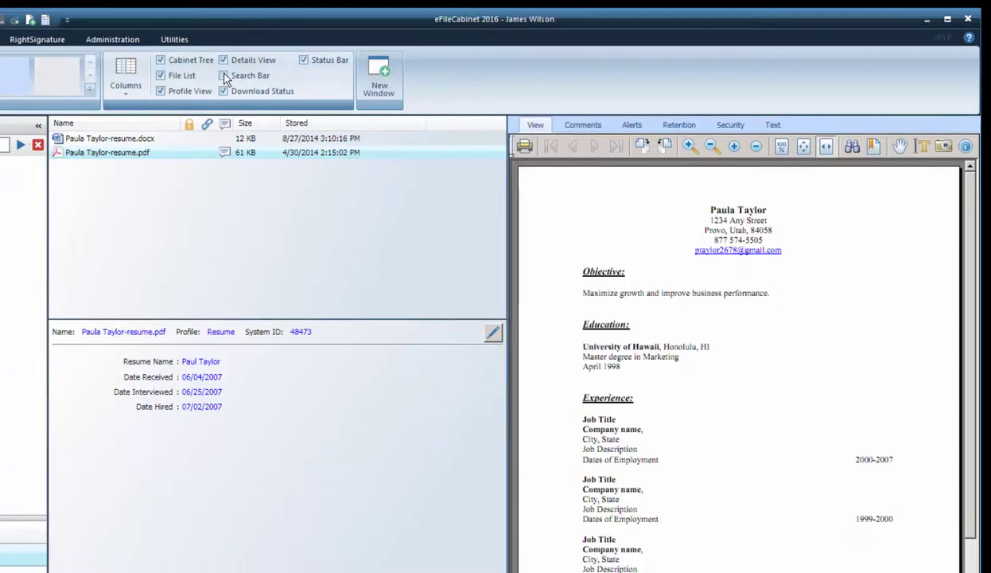
{"action": "left_click", "coordinate": [225, 75]}
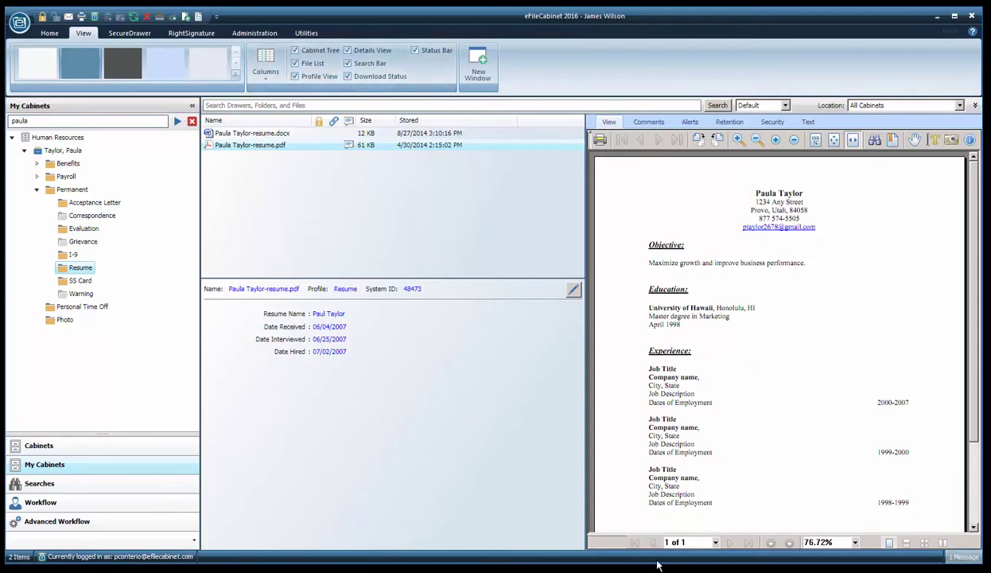
{"action": "left_click", "coordinate": [415, 51]}
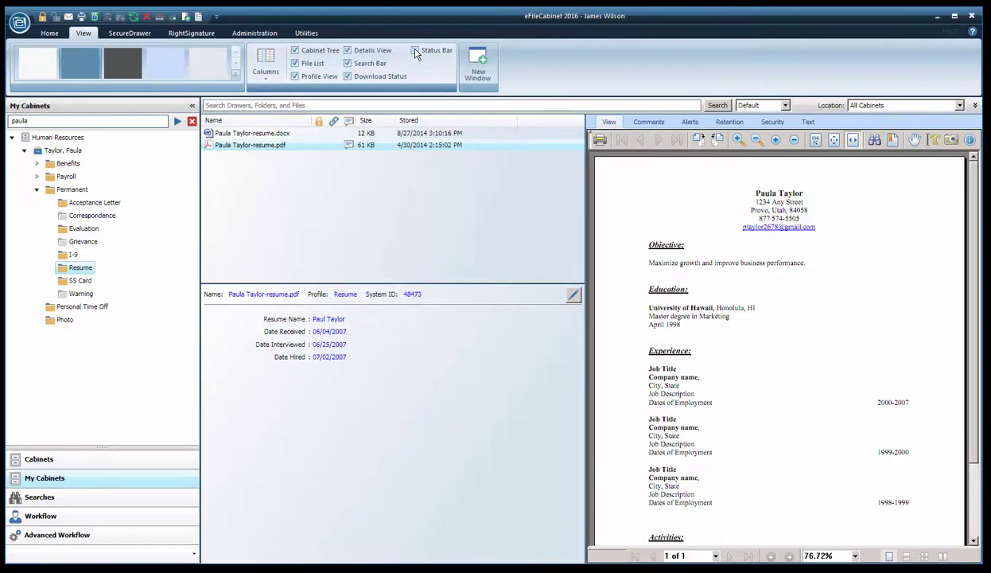
{"action": "left_click", "coordinate": [414, 51]}
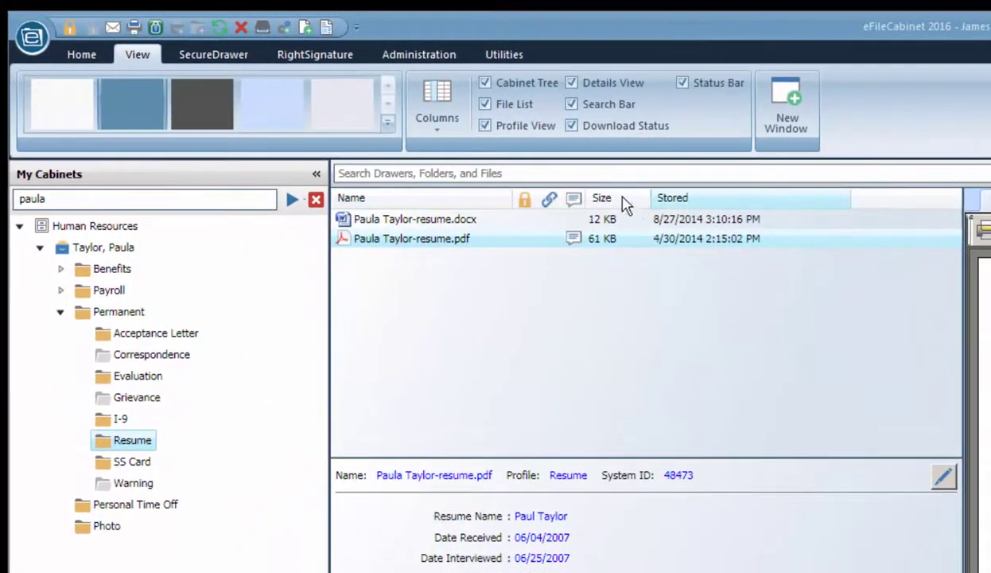
Add the Workflow Status column to the file list, remove it again, then pick another colour scheme
{"action": "left_click", "coordinate": [436, 134]}
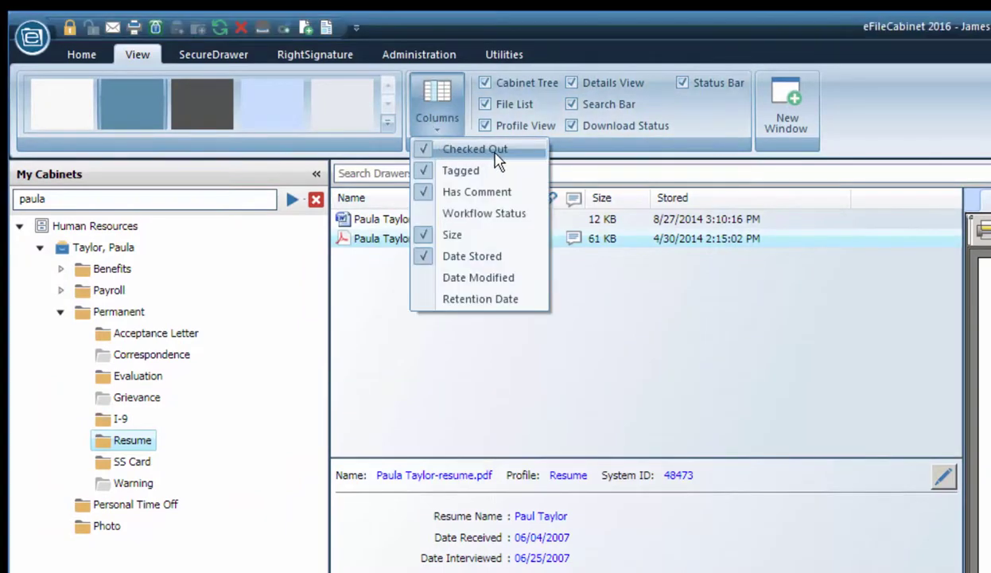
{"action": "left_click", "coordinate": [445, 213]}
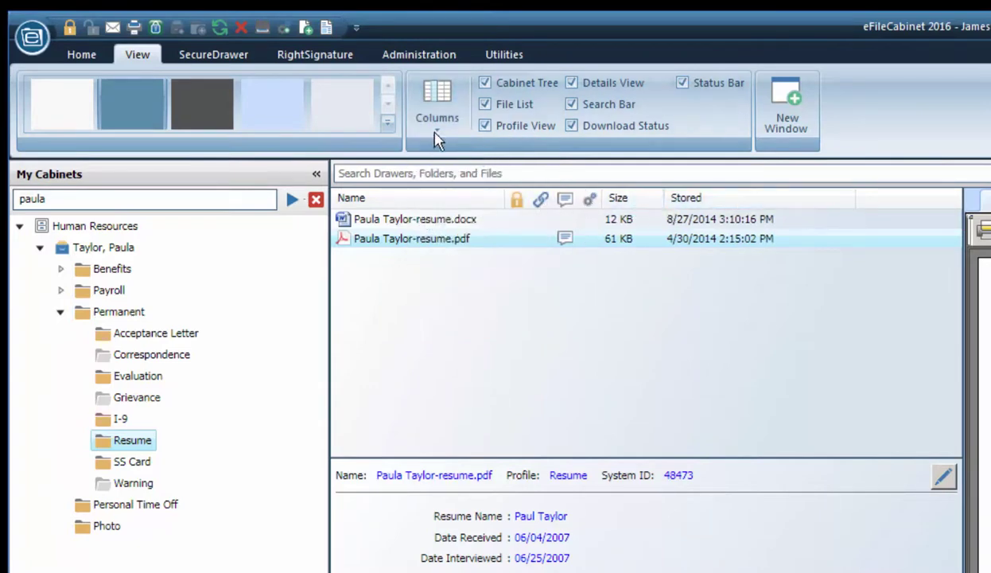
{"action": "left_click", "coordinate": [436, 137]}
{"action": "left_click", "coordinate": [428, 214]}
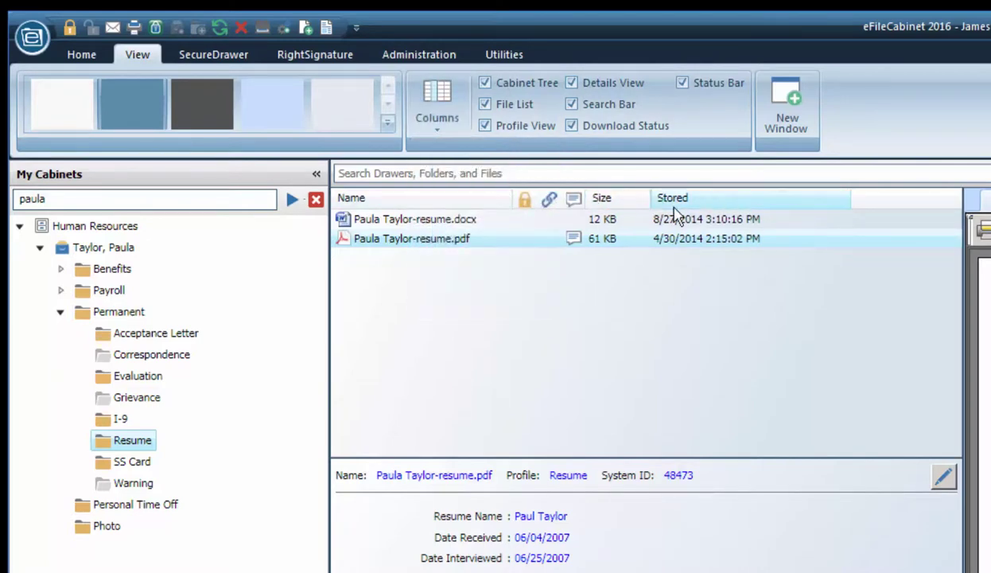
{"action": "left_click", "coordinate": [134, 120]}
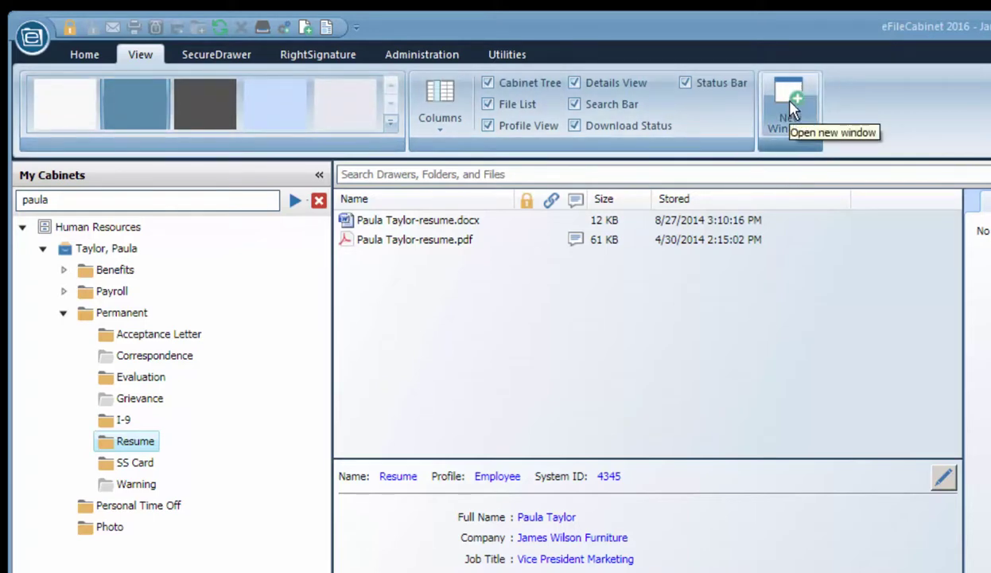
Glance at the application menu, then open a second eFileCabinet window and minimize it
{"action": "left_click", "coordinate": [34, 49]}
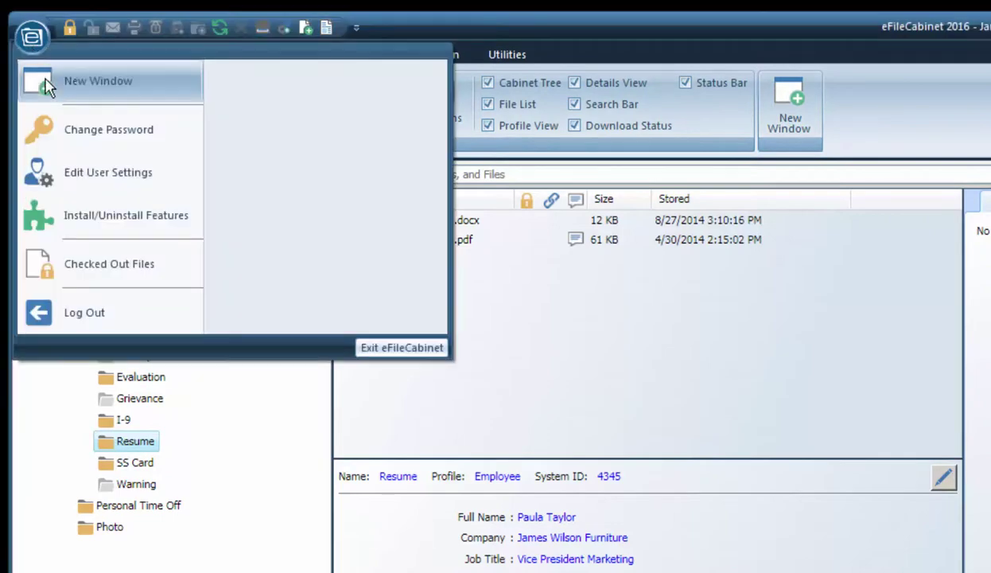
{"action": "left_click", "coordinate": [859, 113]}
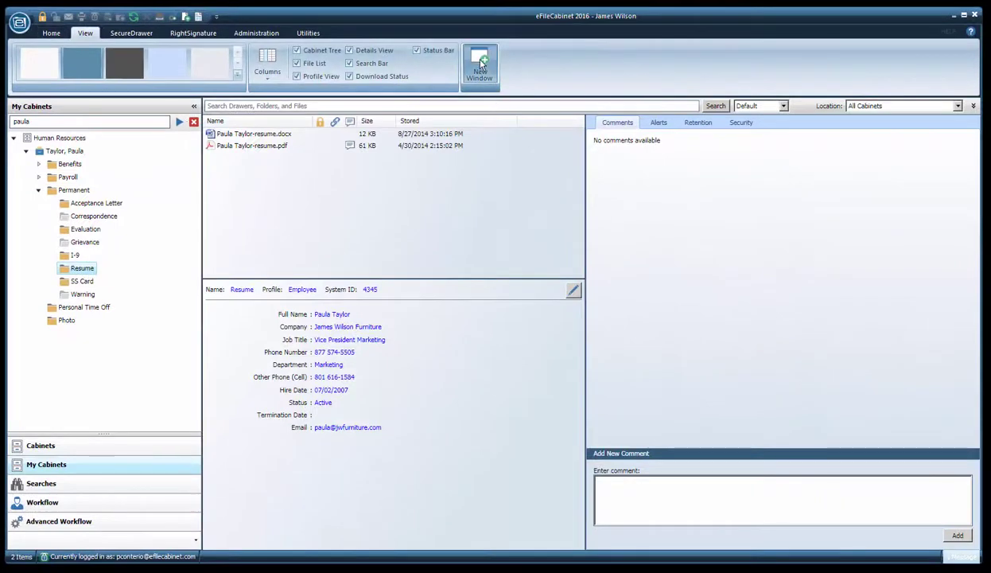
{"action": "left_click", "coordinate": [480, 64]}
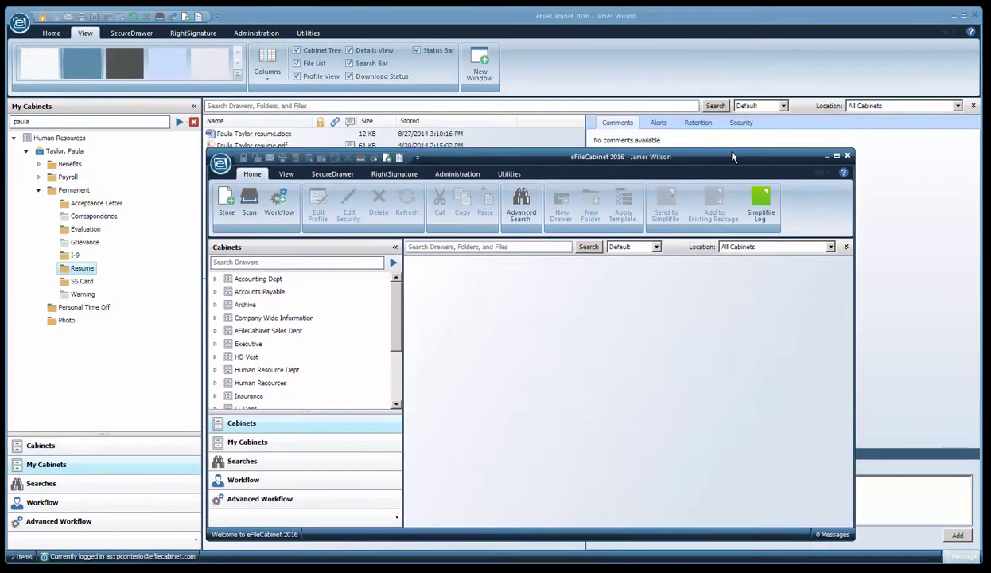
{"action": "left_click", "coordinate": [826, 156]}
Switch between the Home and View ribbon tabs, ending on Home
{"action": "left_click", "coordinate": [51, 33]}
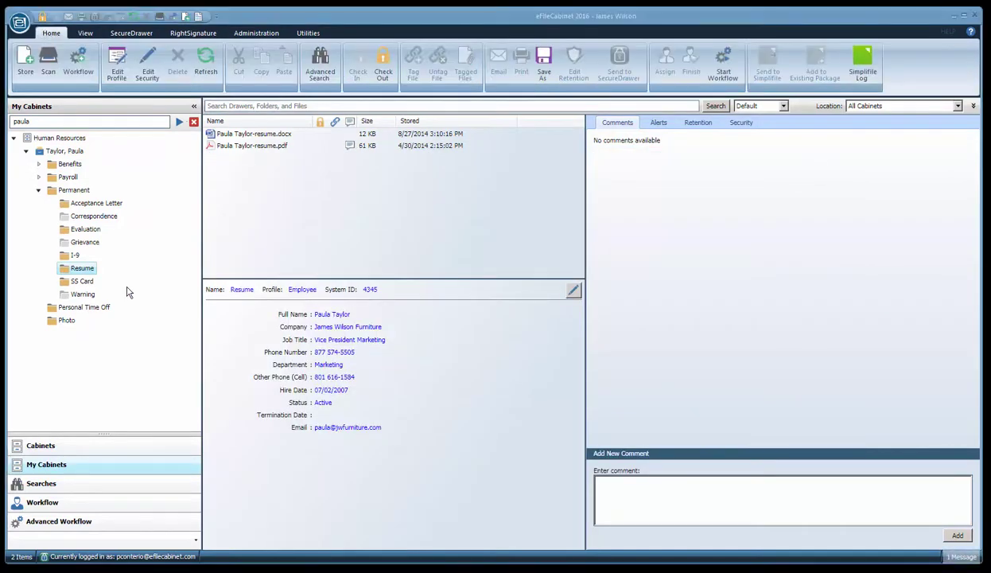
{"action": "left_click", "coordinate": [86, 33]}
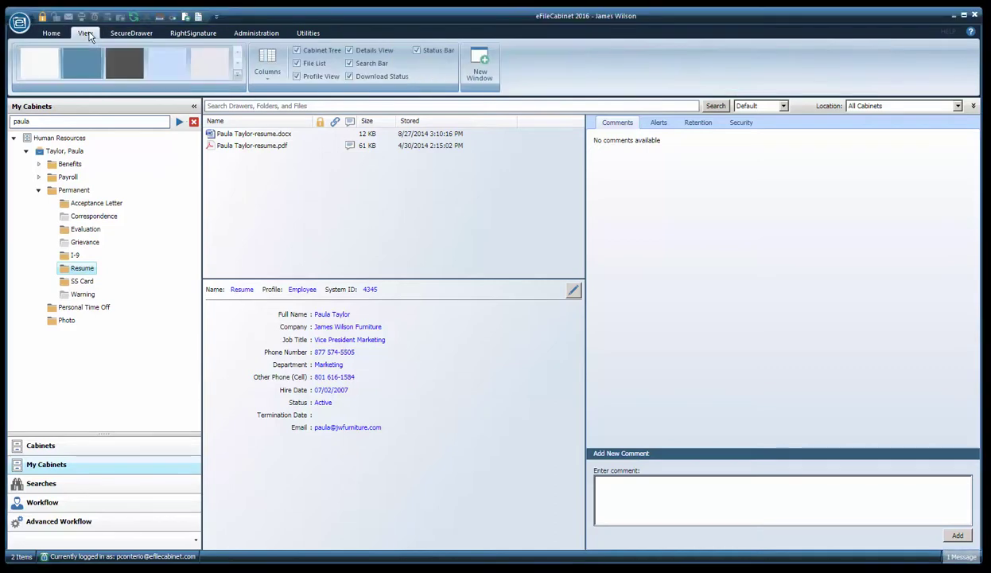
{"action": "left_click", "coordinate": [49, 35]}
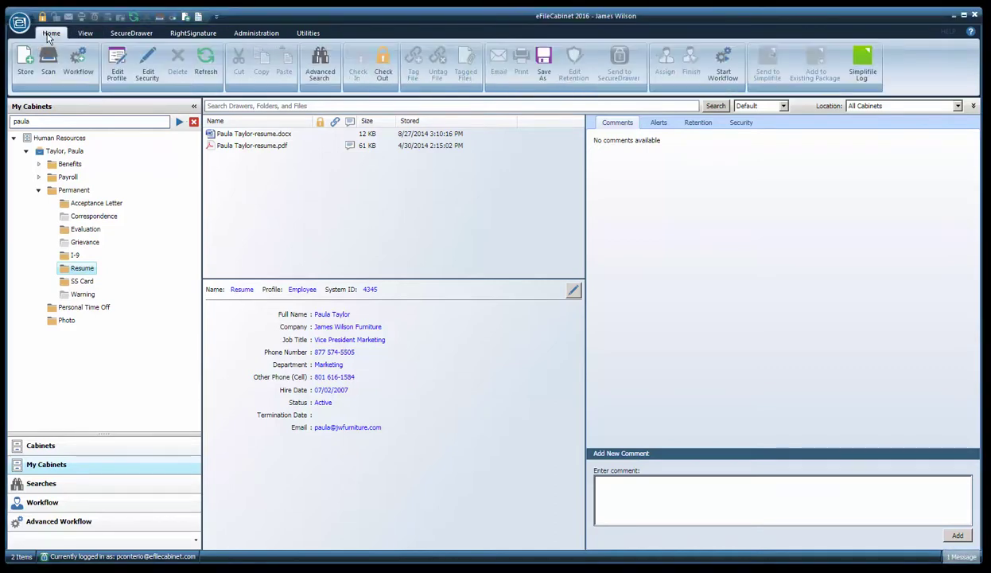
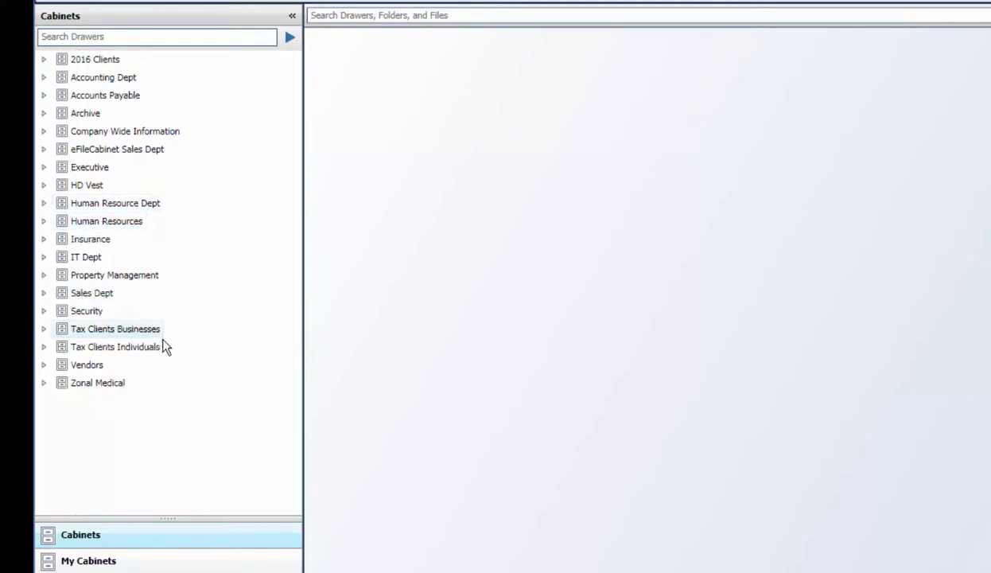
Toggle the Tax Clients Individuals and Businesses cabinets closed, leaving only Security expanded
{"action": "left_click", "coordinate": [45, 349]}
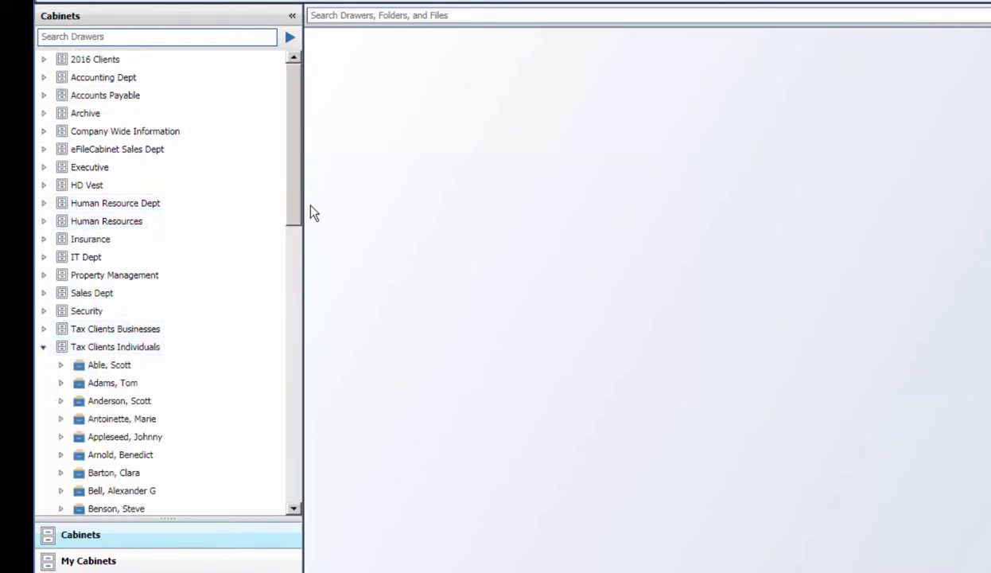
{"action": "mouse_move", "coordinate": [288, 195]}
{"action": "left_mouse_down"}
{"action": "mouse_move", "coordinate": [290, 272]}
{"action": "mouse_move", "coordinate": [292, 206]}
{"action": "left_mouse_up"}
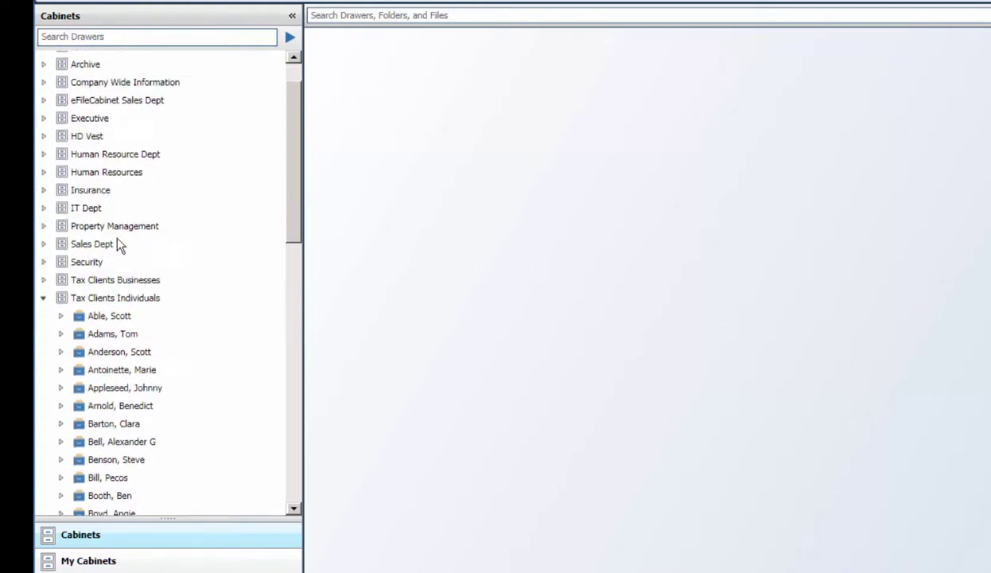
{"action": "left_click", "coordinate": [44, 281]}
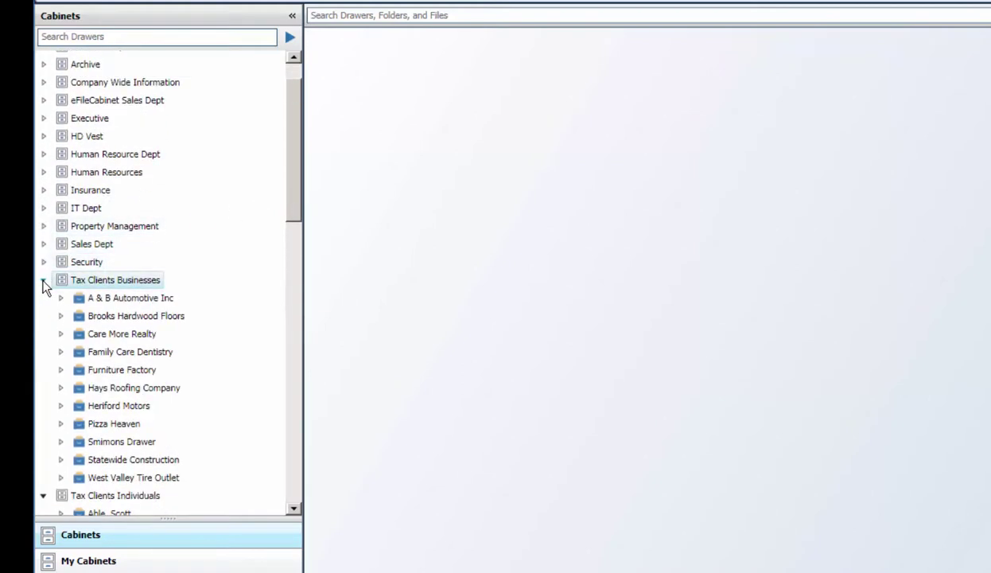
{"action": "left_click", "coordinate": [44, 280]}
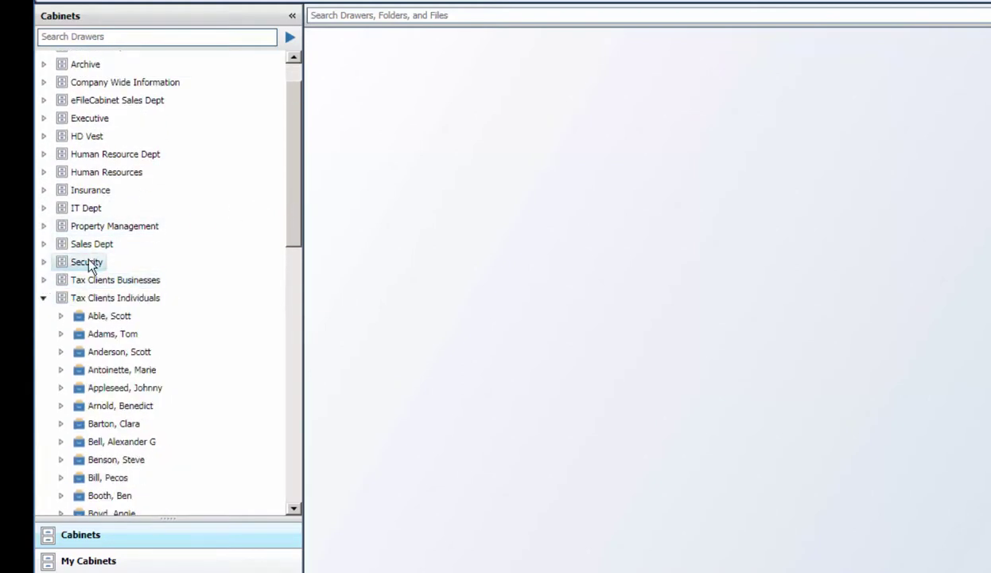
{"action": "left_click", "coordinate": [44, 262]}
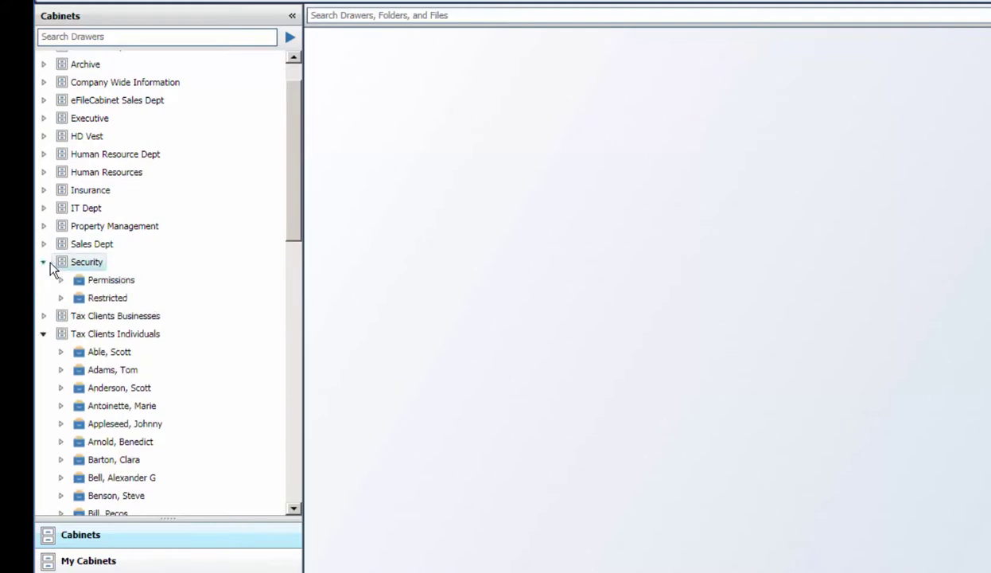
{"action": "left_click", "coordinate": [44, 334]}
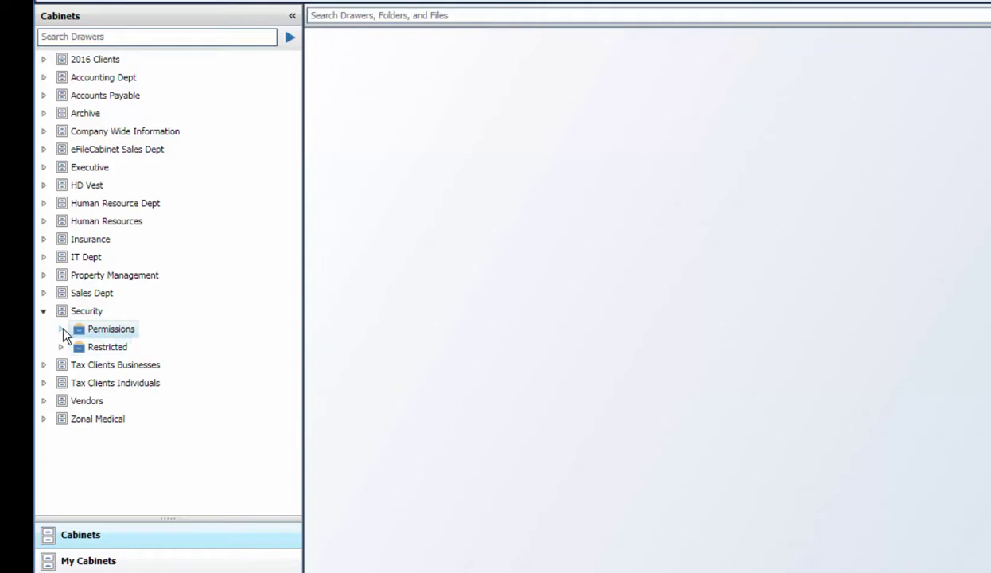
Inspect the Cannot See inside this Folder and Cannot See this Folder test folders, then collapse Security
{"action": "left_click", "coordinate": [61, 329]}
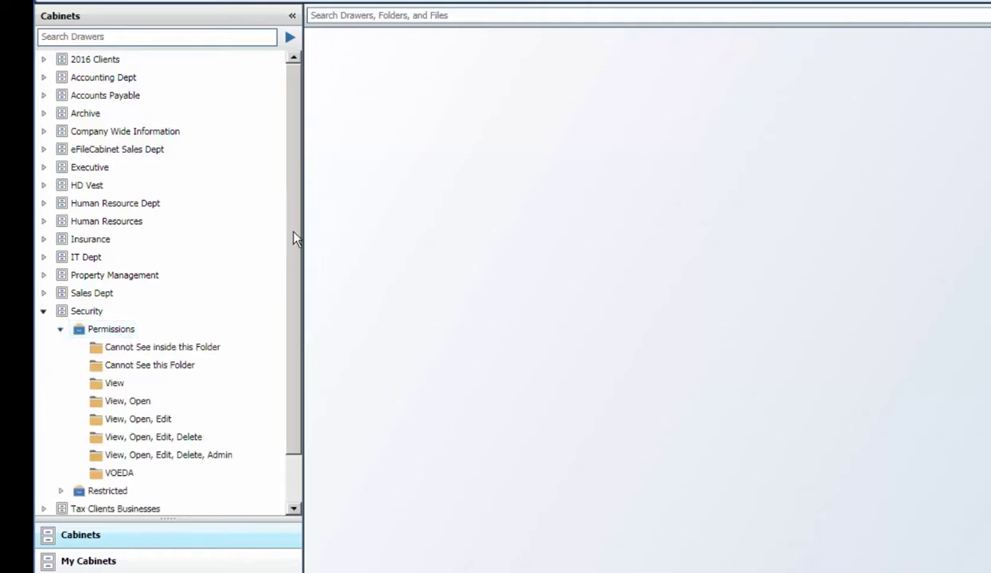
{"action": "scroll", "coordinate": [292, 236], "scroll_direction": "down", "scroll_amount": 1}
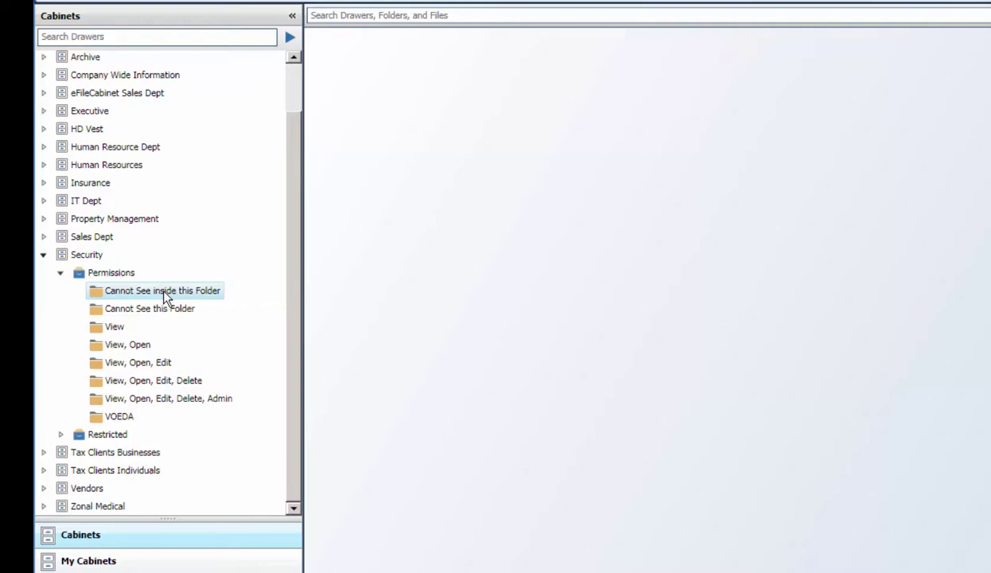
{"action": "left_click", "coordinate": [101, 293]}
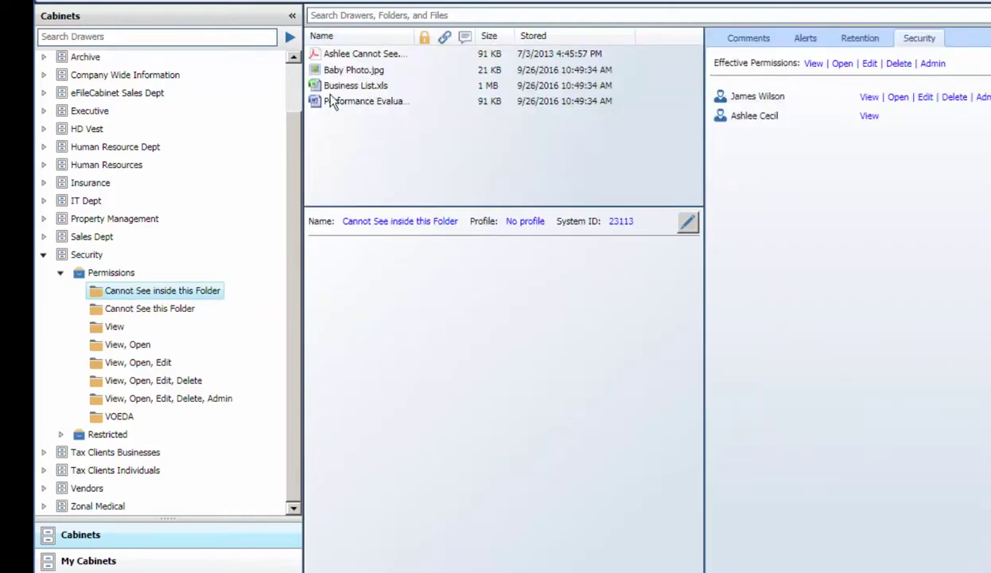
{"action": "left_click", "coordinate": [104, 314]}
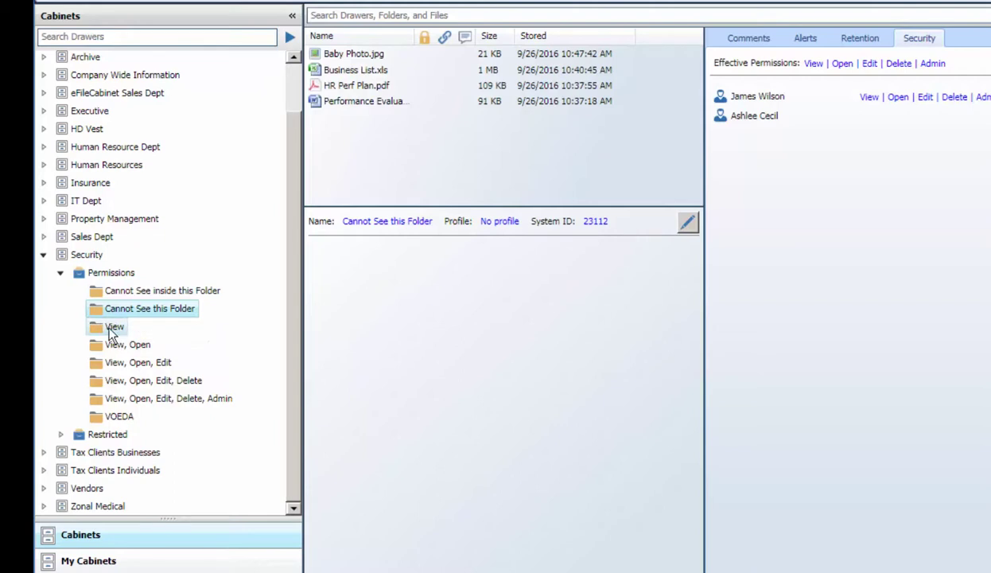
{"action": "left_click", "coordinate": [41, 255]}
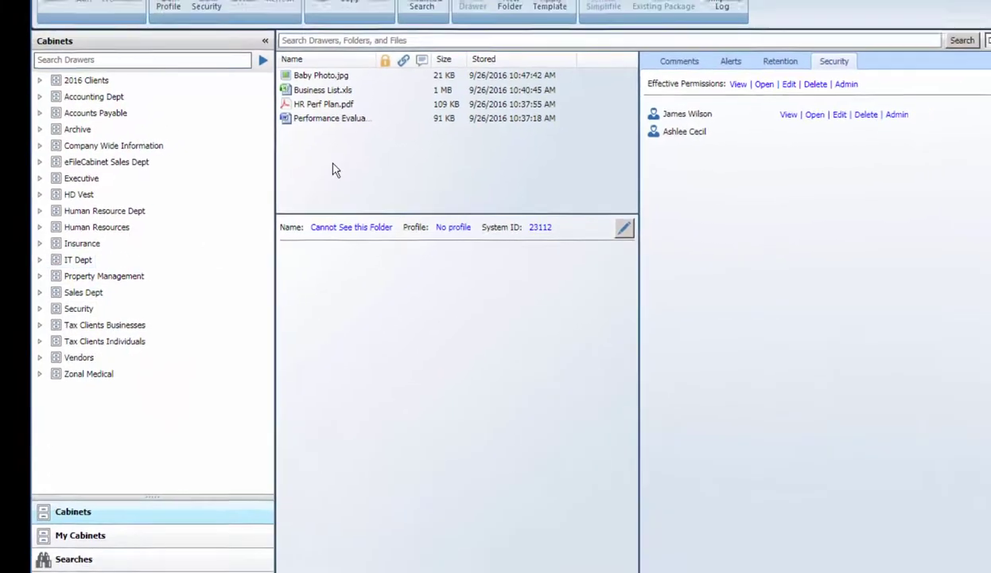
Log out of the current account and log in with the restricted user's name and password
{"action": "left_click", "coordinate": [18, 24]}
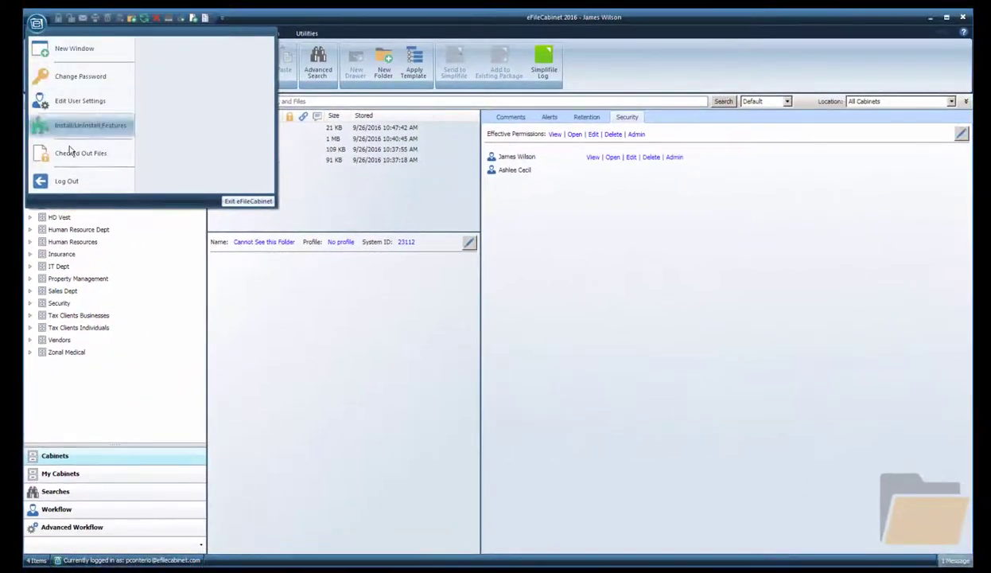
{"action": "left_click", "coordinate": [71, 180]}
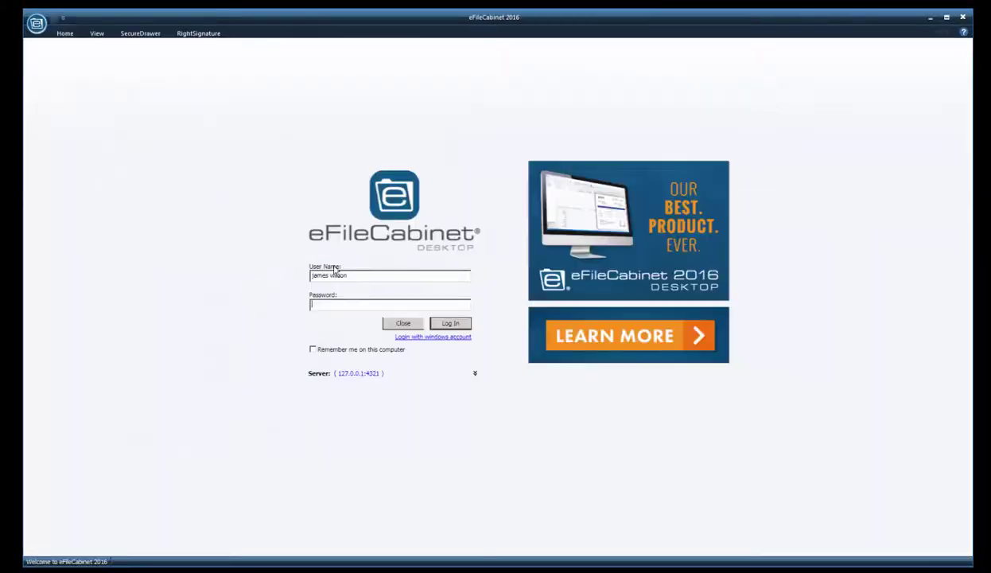
{"action": "left_click_drag", "start_coordinate": [359, 276], "coordinate": [296, 272]}
{"action": "left_click", "coordinate": [451, 323]}
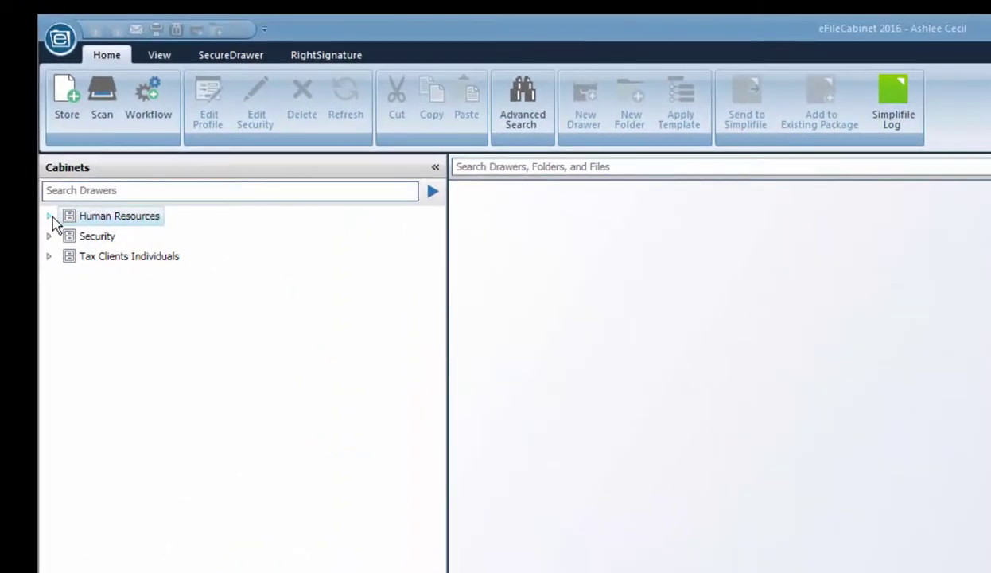
Open the employee's Human Resources drawer and check permissions on Benefits, Payroll and Permanent
{"action": "left_click", "coordinate": [49, 216]}
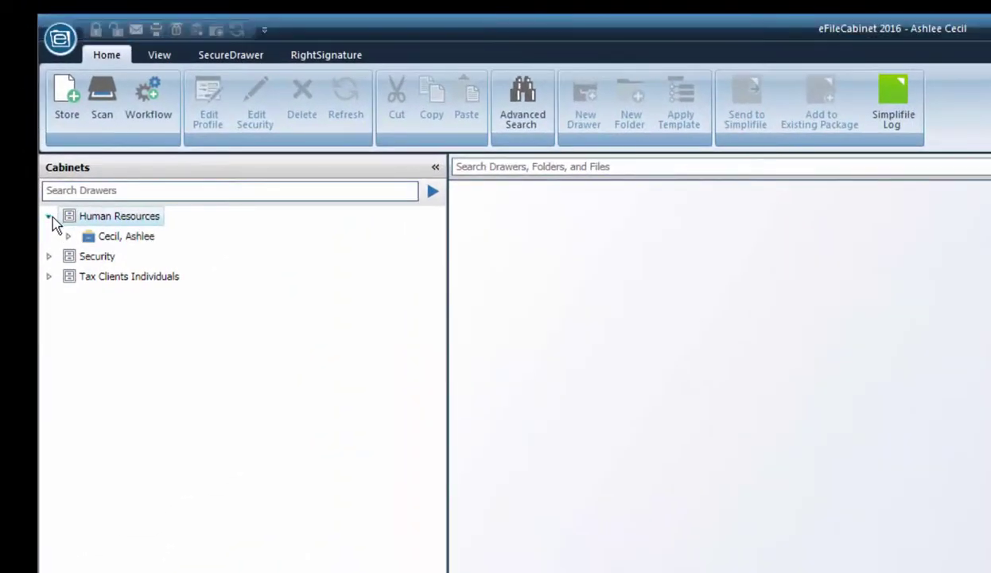
{"action": "left_click", "coordinate": [69, 236]}
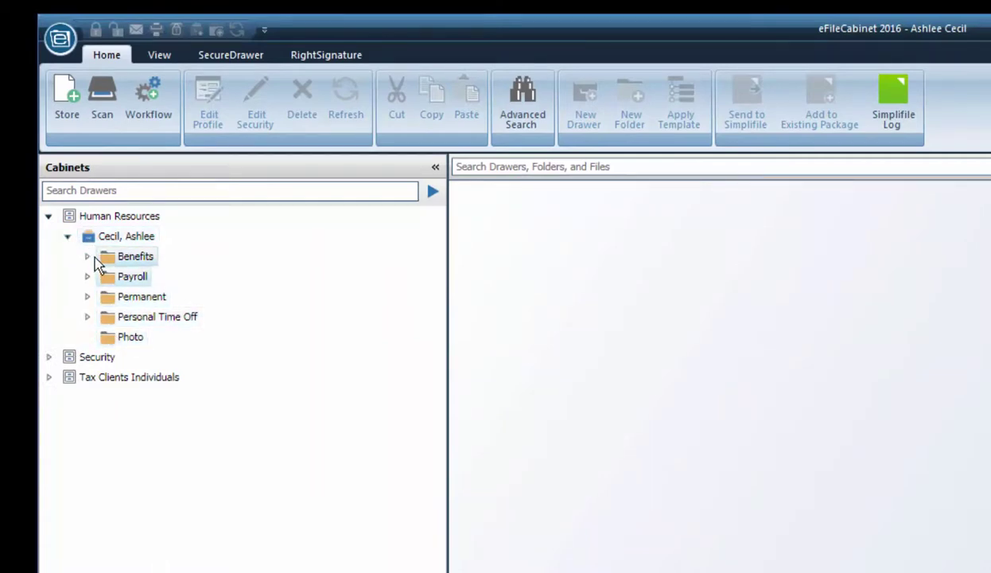
{"action": "left_click", "coordinate": [104, 258]}
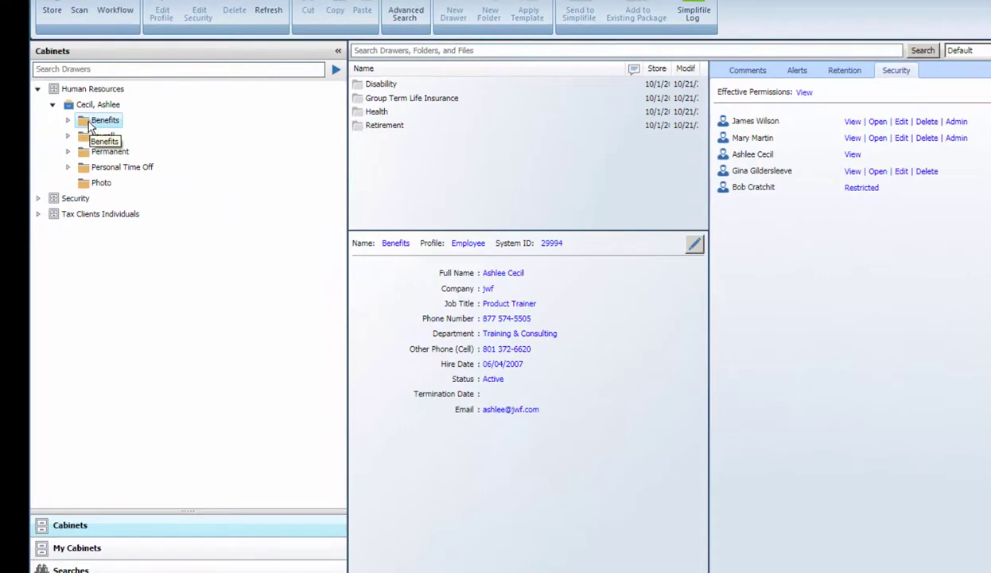
{"action": "left_click", "coordinate": [91, 137]}
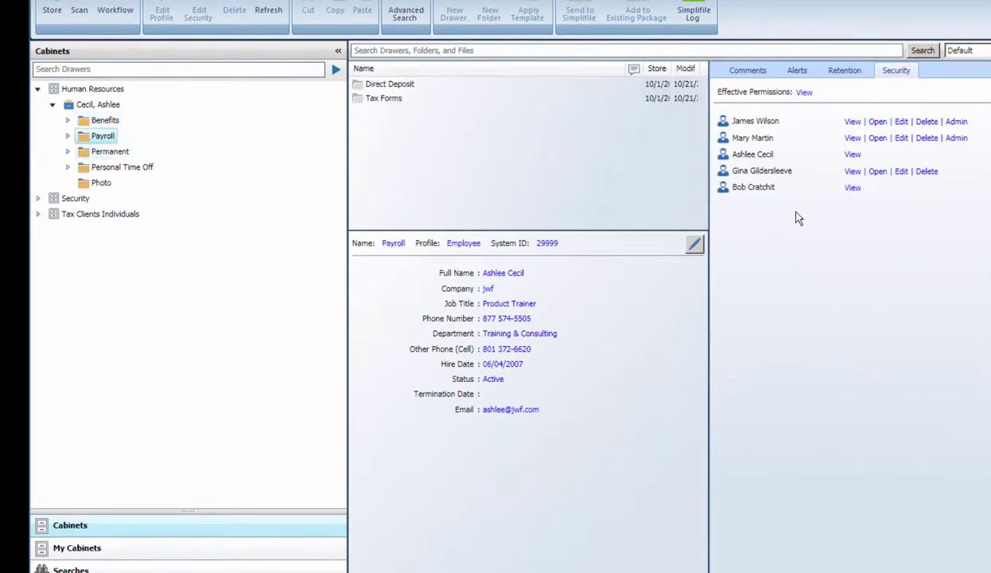
{"action": "left_click", "coordinate": [102, 151]}
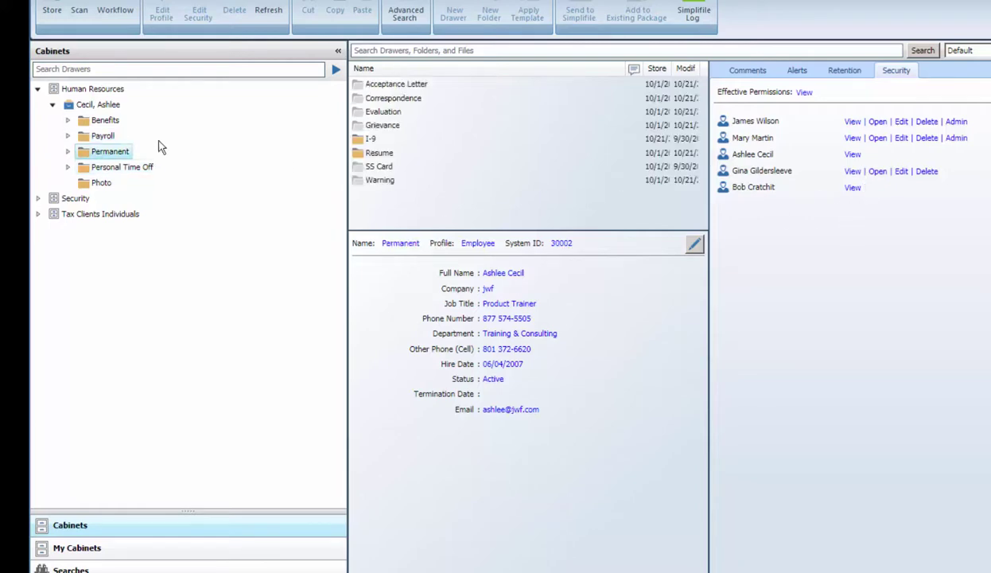
Collapse Human Resources, open Security > Permissions > VOEDA, and show the first PDF's profile
{"action": "left_click", "coordinate": [52, 104]}
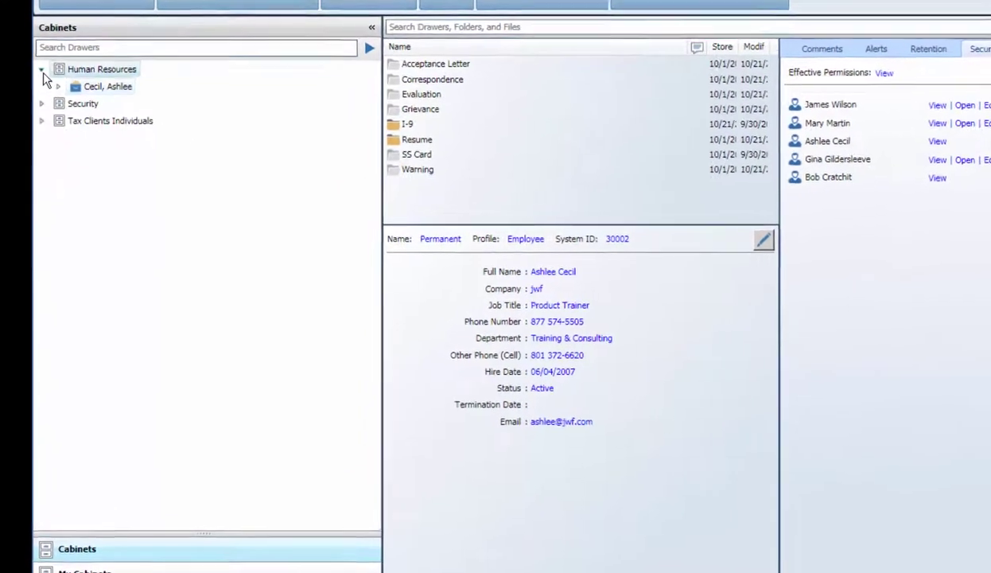
{"action": "left_click", "coordinate": [37, 88]}
{"action": "left_click", "coordinate": [97, 77]}
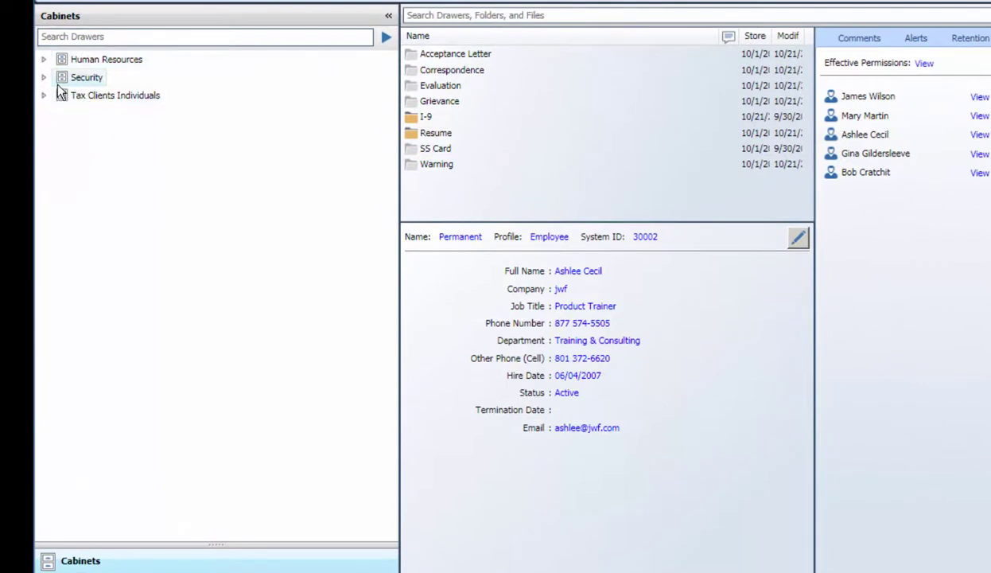
{"action": "left_click", "coordinate": [44, 78]}
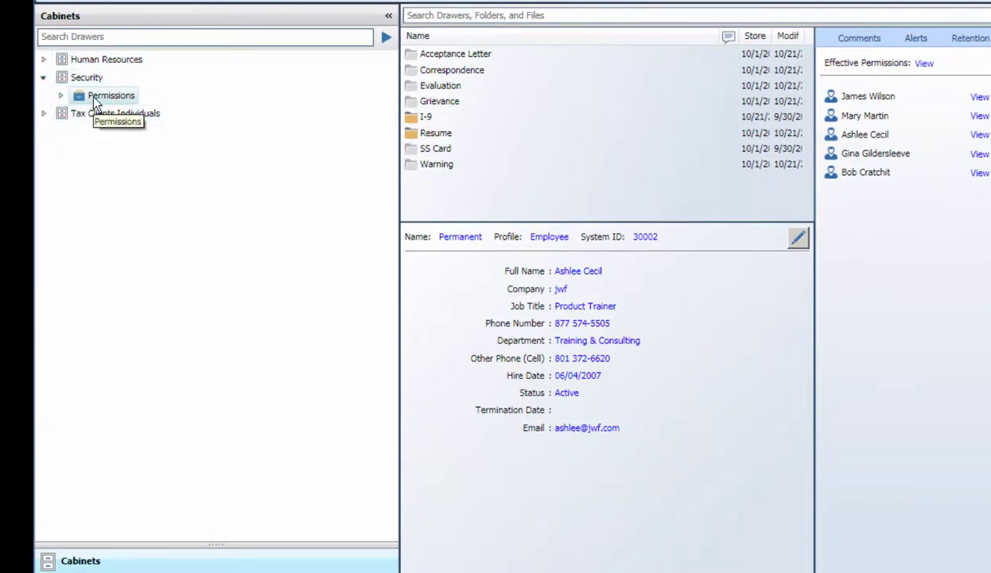
{"action": "left_click", "coordinate": [60, 95]}
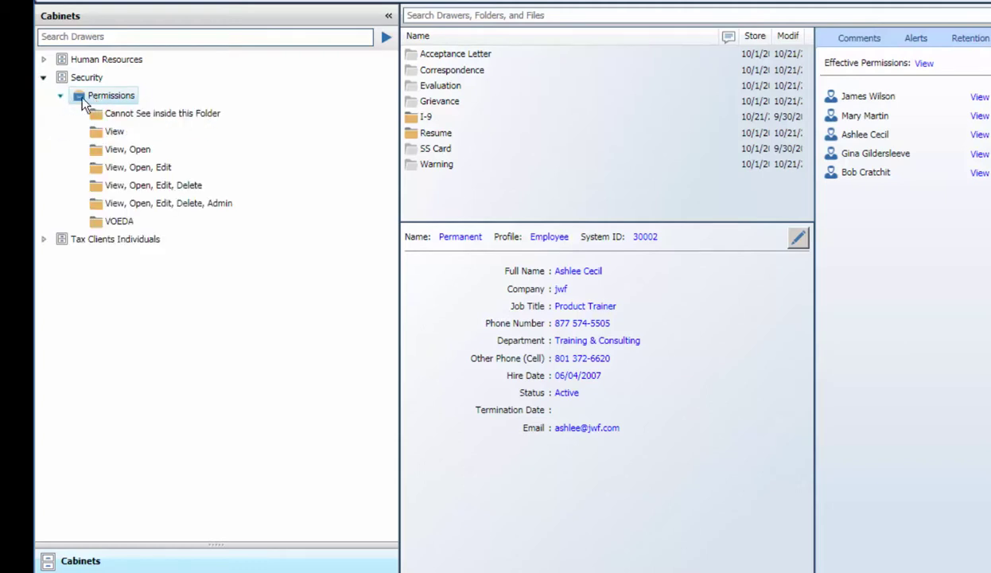
{"action": "left_click", "coordinate": [111, 221]}
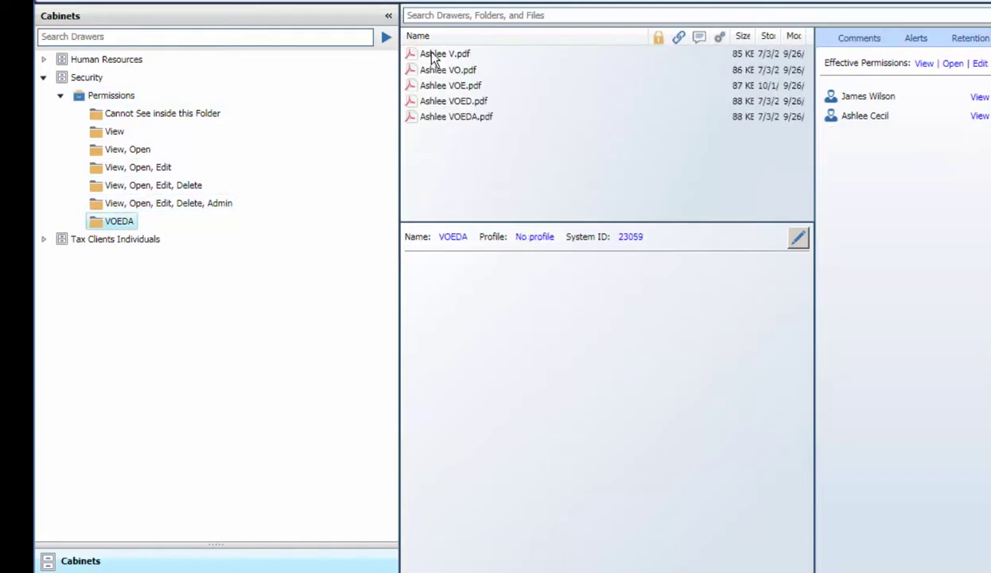
{"action": "left_click", "coordinate": [426, 55]}
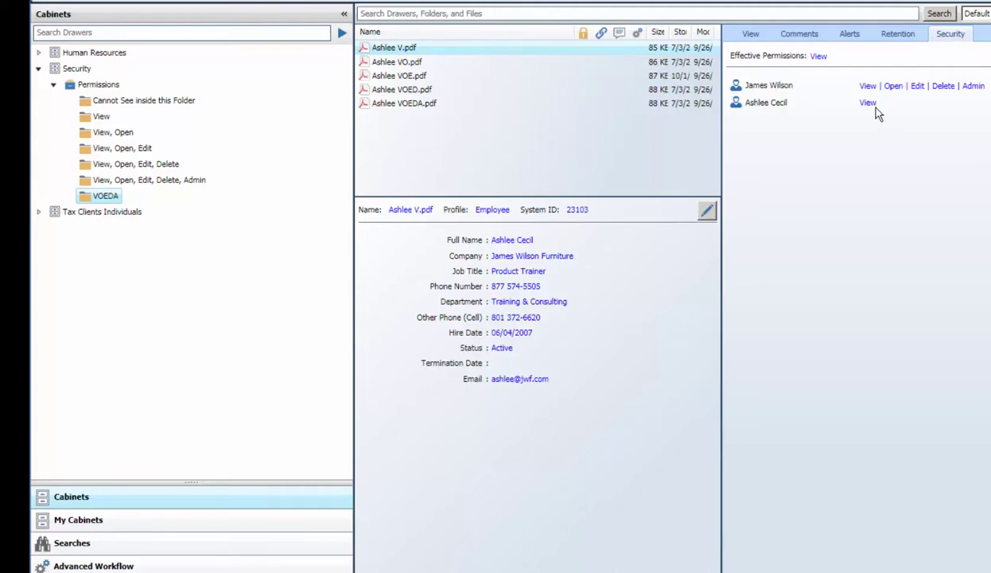
Preview each VOEDA PDF in turn, ending on the V file's effective security permissions
{"action": "left_click", "coordinate": [748, 34]}
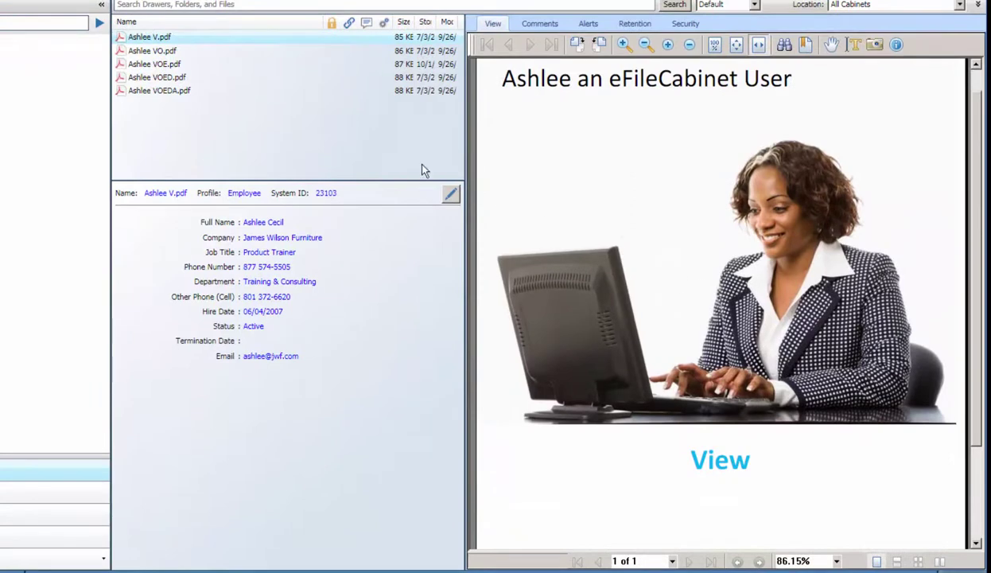
{"action": "left_click", "coordinate": [153, 51]}
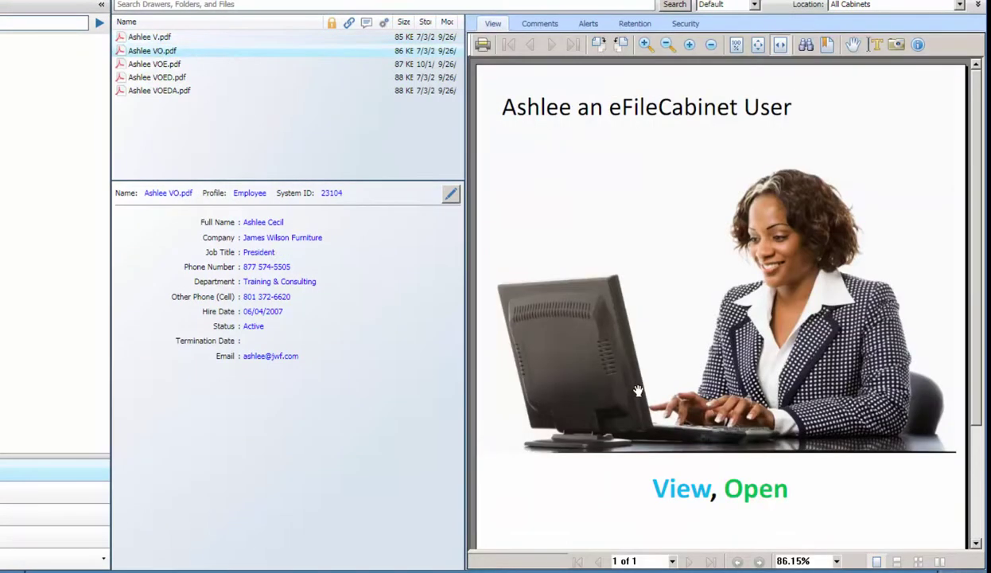
{"action": "left_click", "coordinate": [151, 67]}
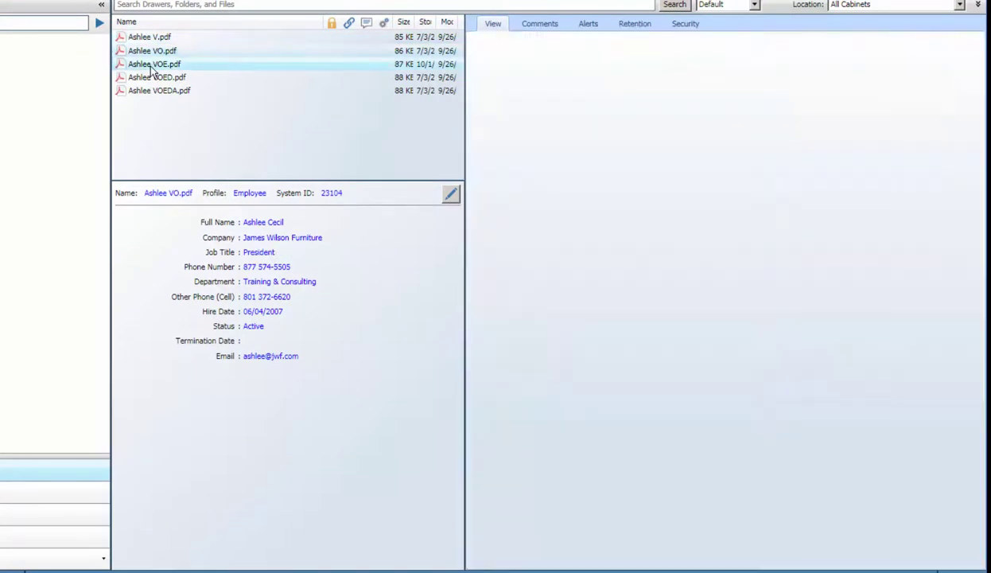
{"action": "left_click", "coordinate": [147, 79]}
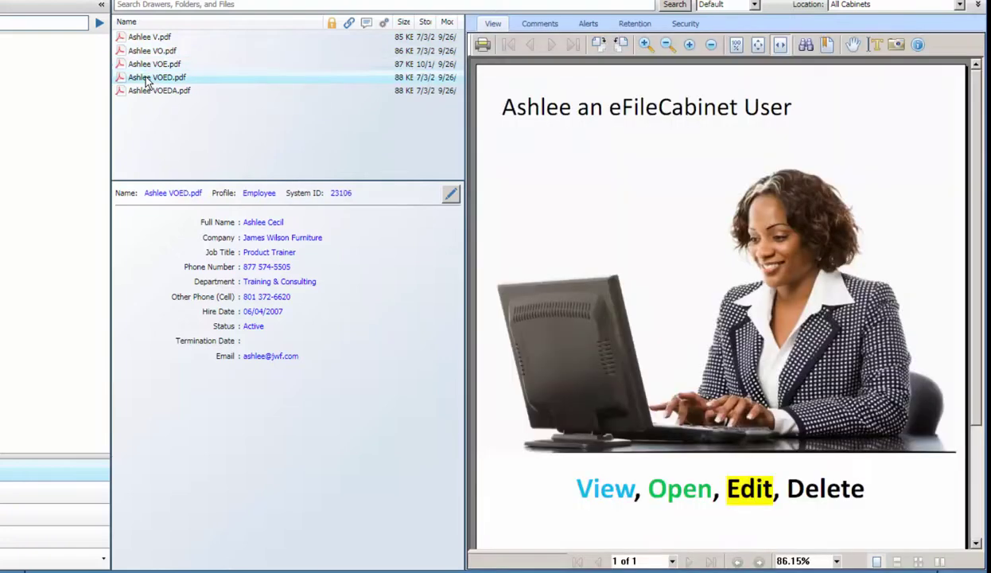
{"action": "left_click", "coordinate": [149, 90]}
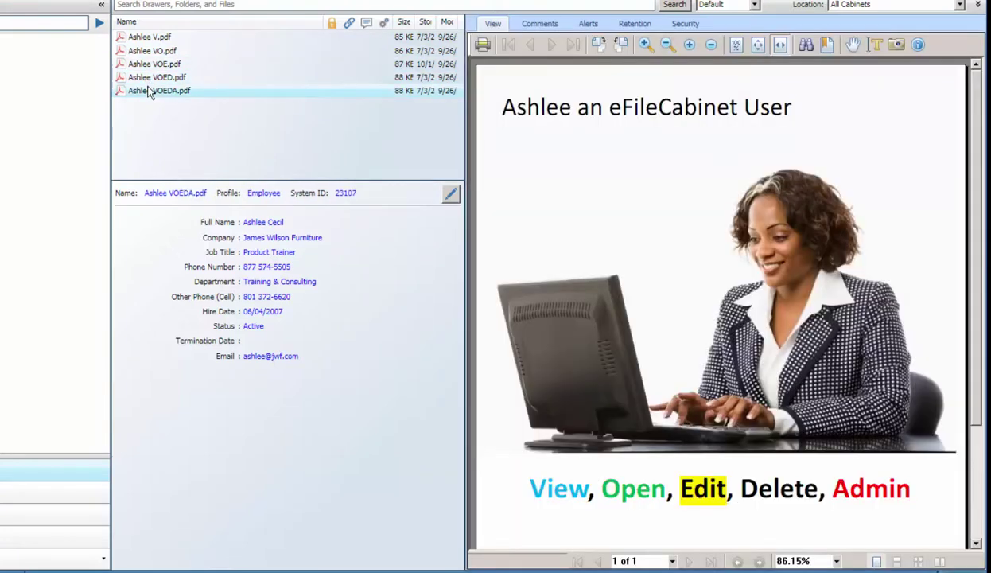
{"action": "left_click", "coordinate": [143, 39]}
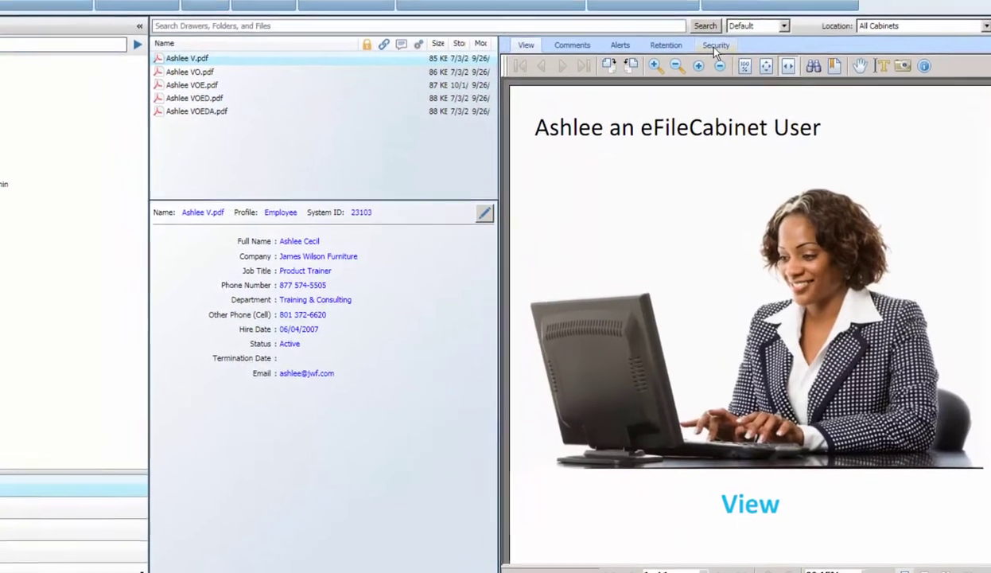
{"action": "left_click", "coordinate": [685, 23]}
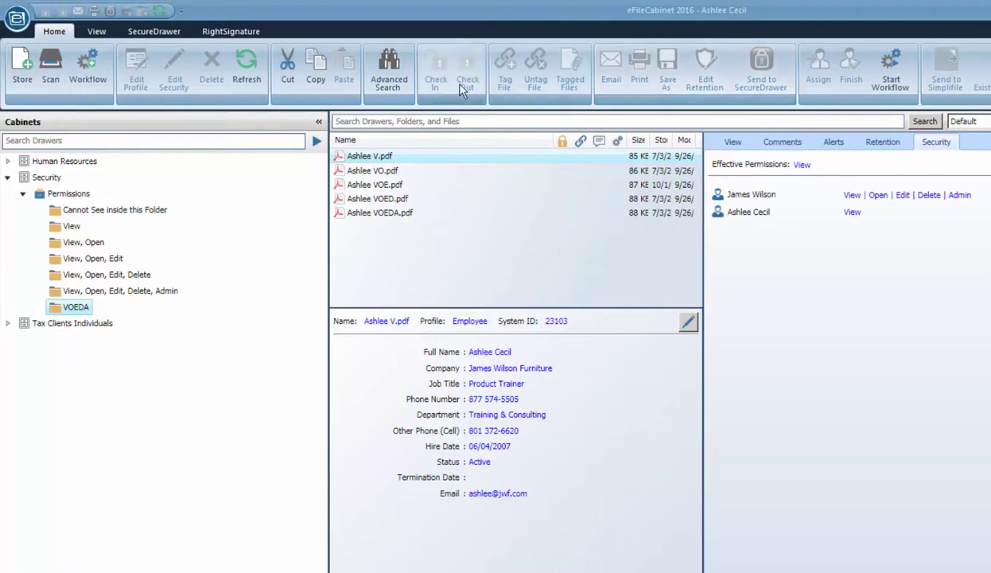
Compare effective permissions of VO, VOE, VOED and VOEDA files, checking VOE's context menu, ending on VO
{"action": "left_click", "coordinate": [379, 174]}
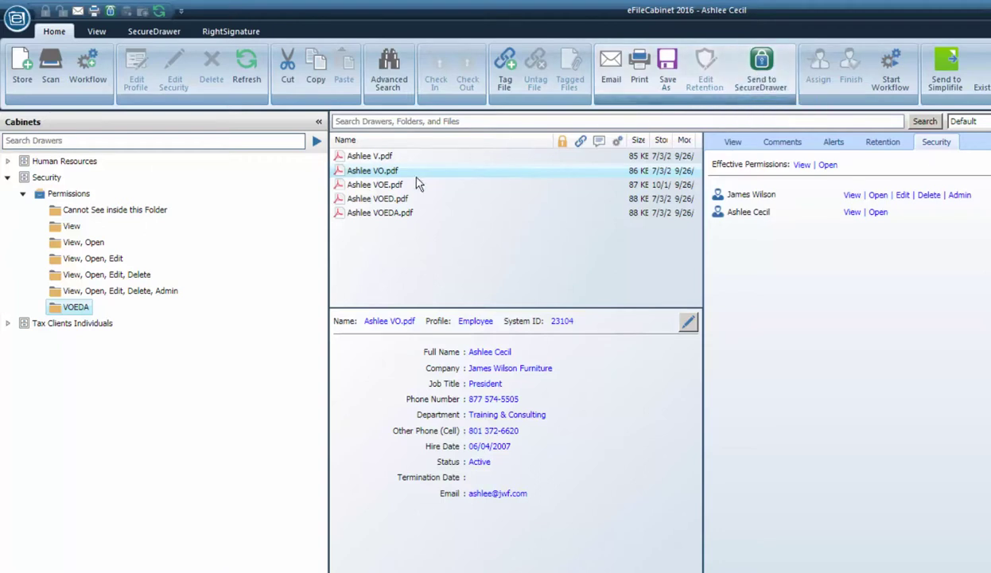
{"action": "left_click", "coordinate": [385, 185]}
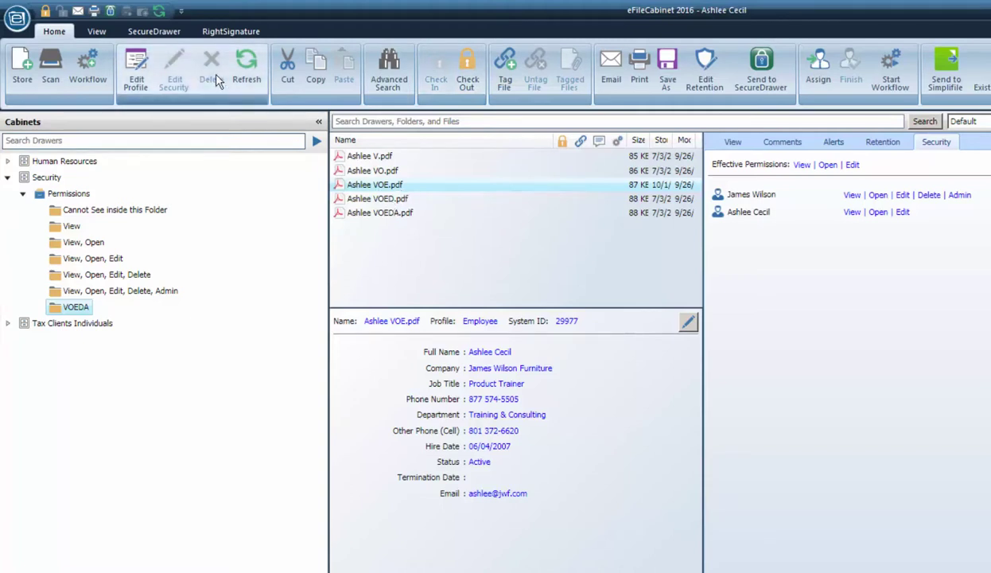
{"action": "right_click", "coordinate": [383, 189]}
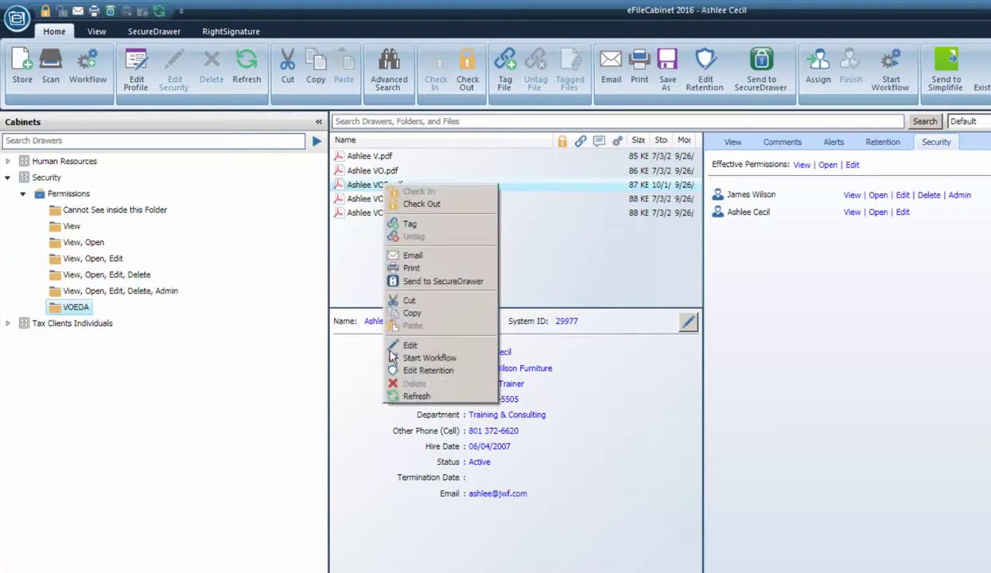
{"action": "left_click", "coordinate": [756, 308]}
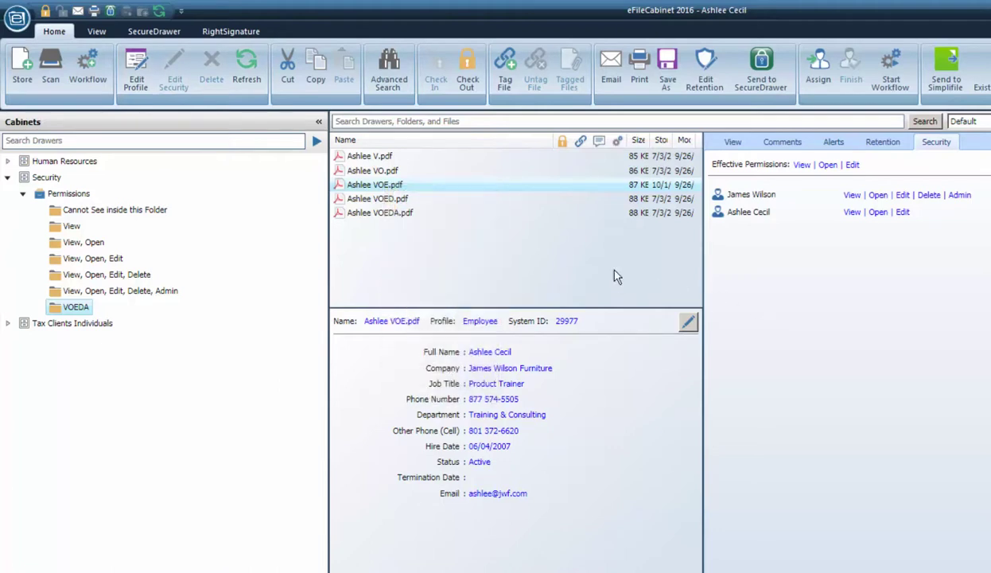
{"action": "left_click", "coordinate": [402, 202]}
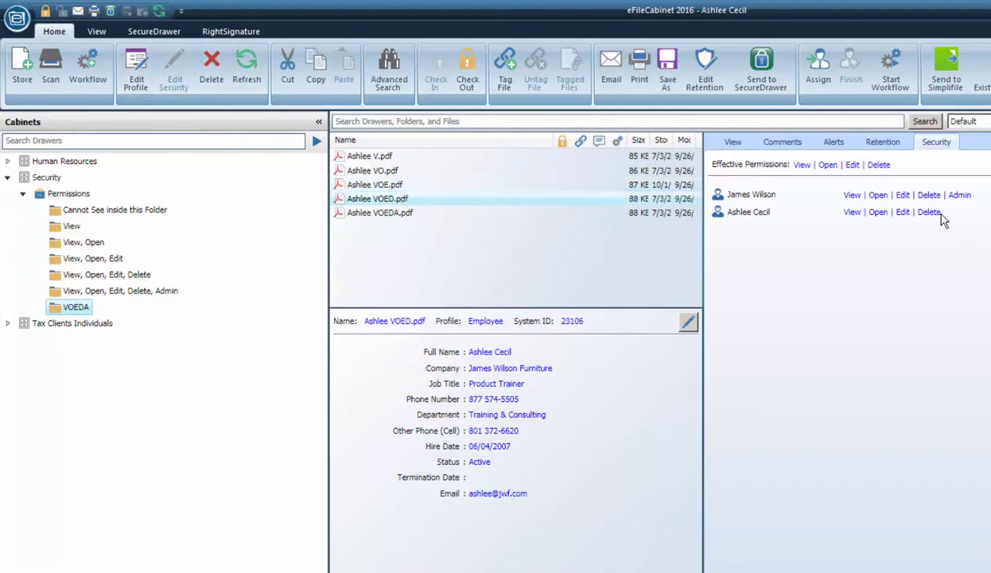
{"action": "left_click", "coordinate": [381, 215]}
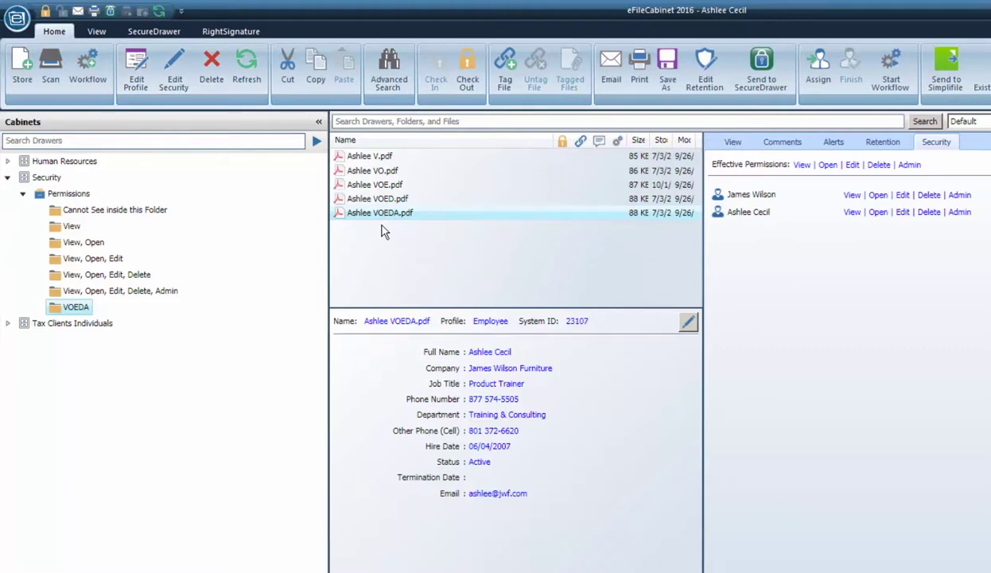
{"action": "left_click", "coordinate": [374, 173]}
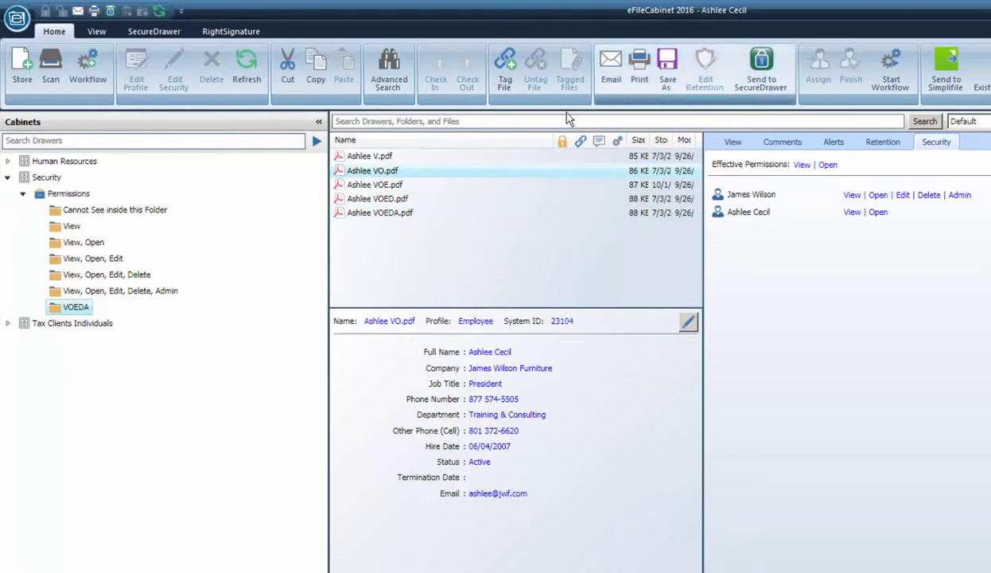
Open VO.pdf read-only without checking out, scroll through it, and close the viewer
{"action": "double_click", "coordinate": [424, 177]}
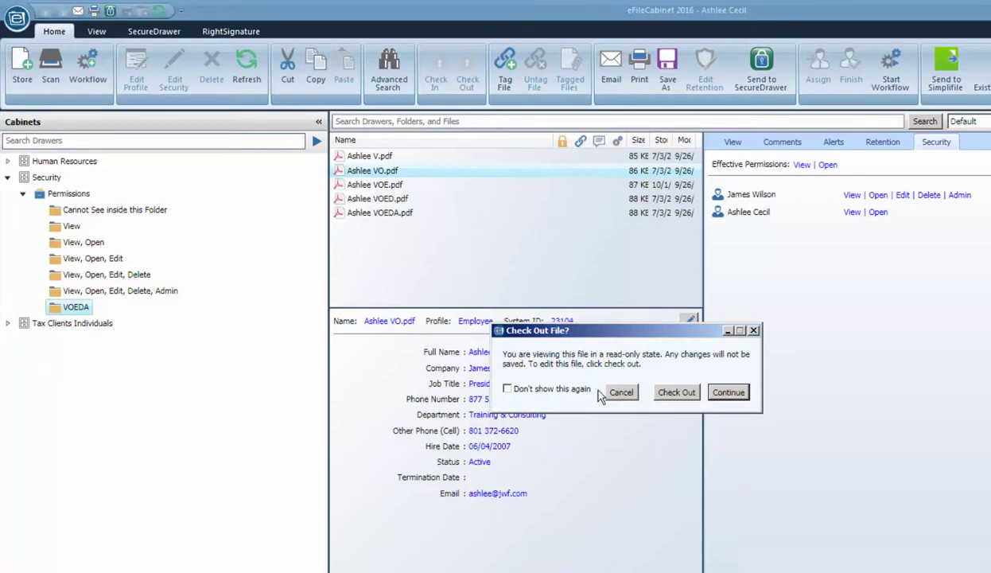
{"action": "left_click", "coordinate": [731, 394]}
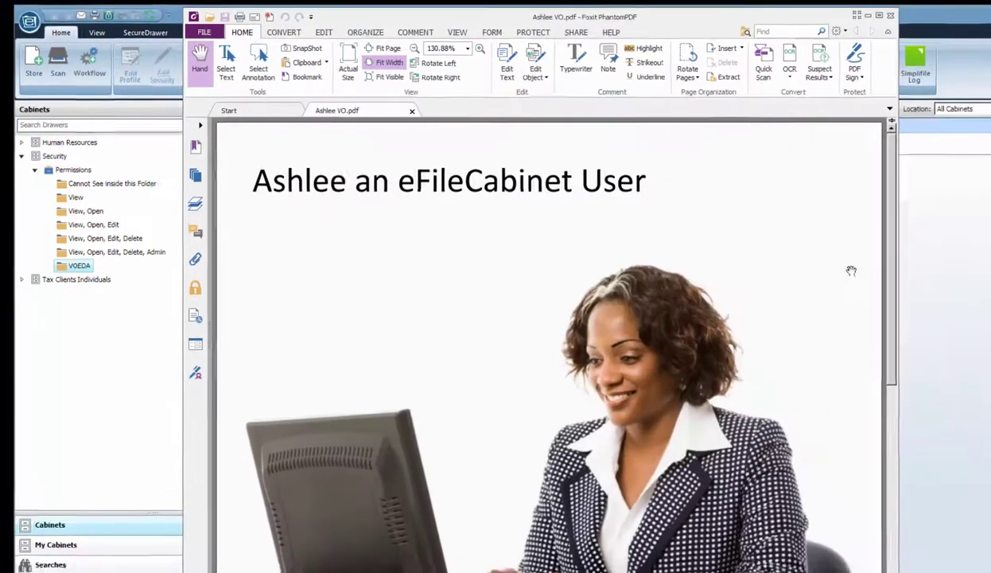
{"action": "scroll", "coordinate": [637, 398], "scroll_direction": "down", "scroll_amount": 3}
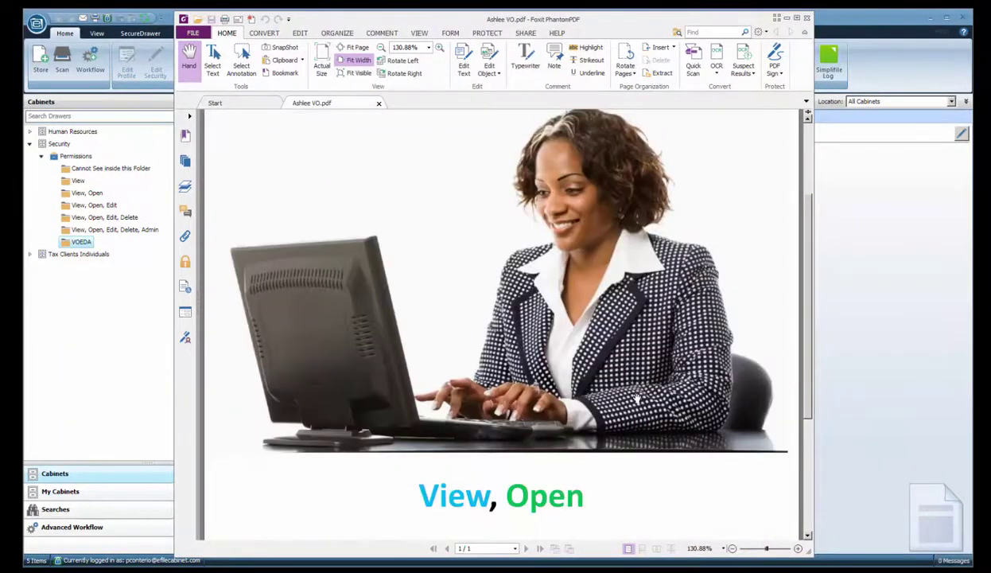
{"action": "scroll", "coordinate": [636, 400], "scroll_direction": "up", "scroll_amount": 3}
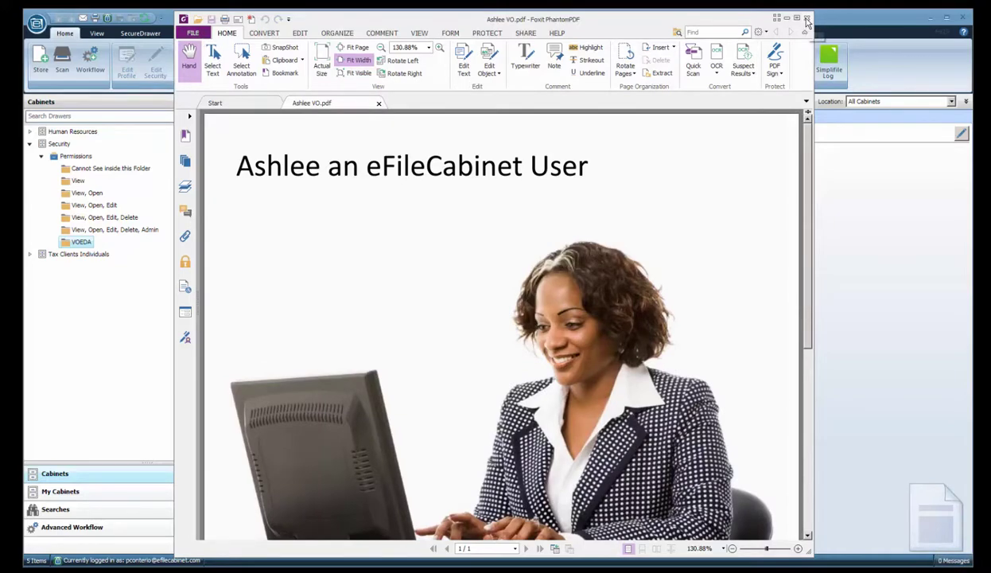
{"action": "left_click", "coordinate": [807, 18]}
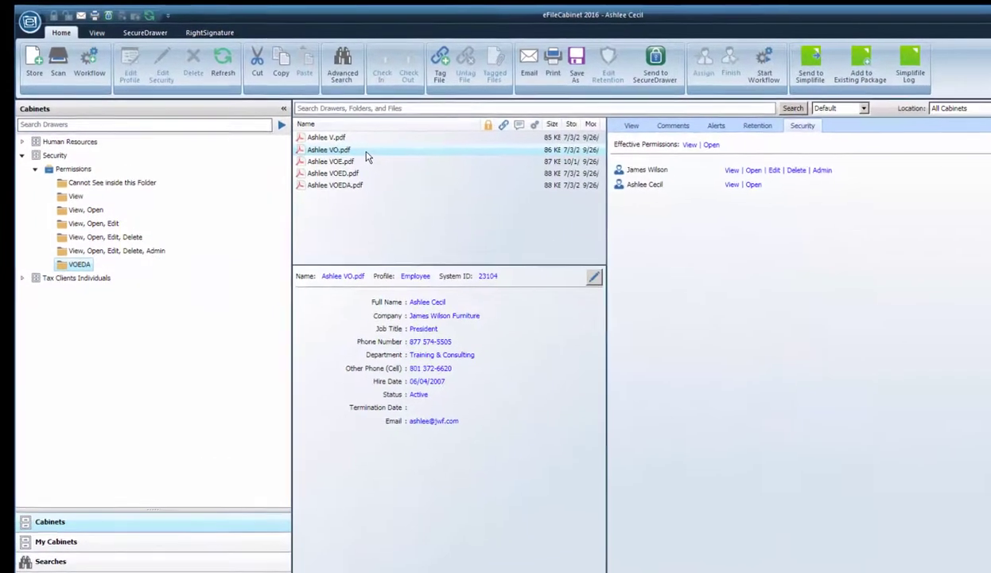
Attempt to check out VO.pdf and dismiss the insufficient privileges error
{"action": "double_click", "coordinate": [368, 155]}
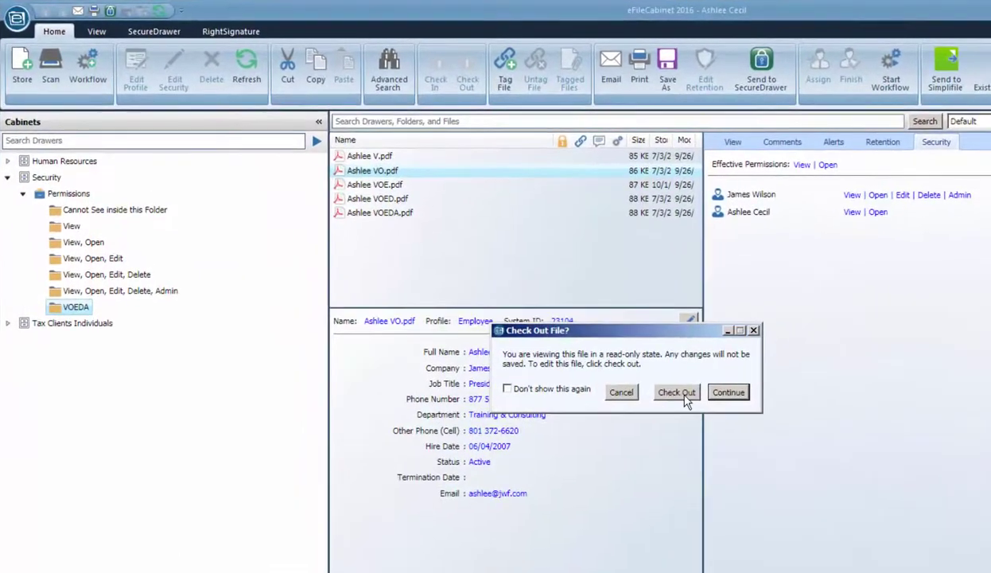
{"action": "left_click", "coordinate": [685, 396]}
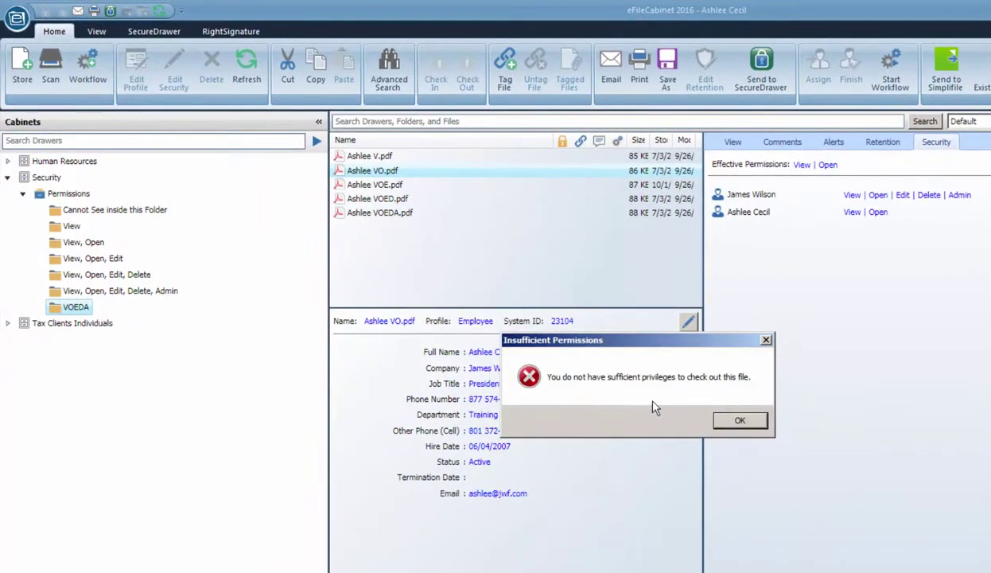
{"action": "left_click", "coordinate": [766, 341]}
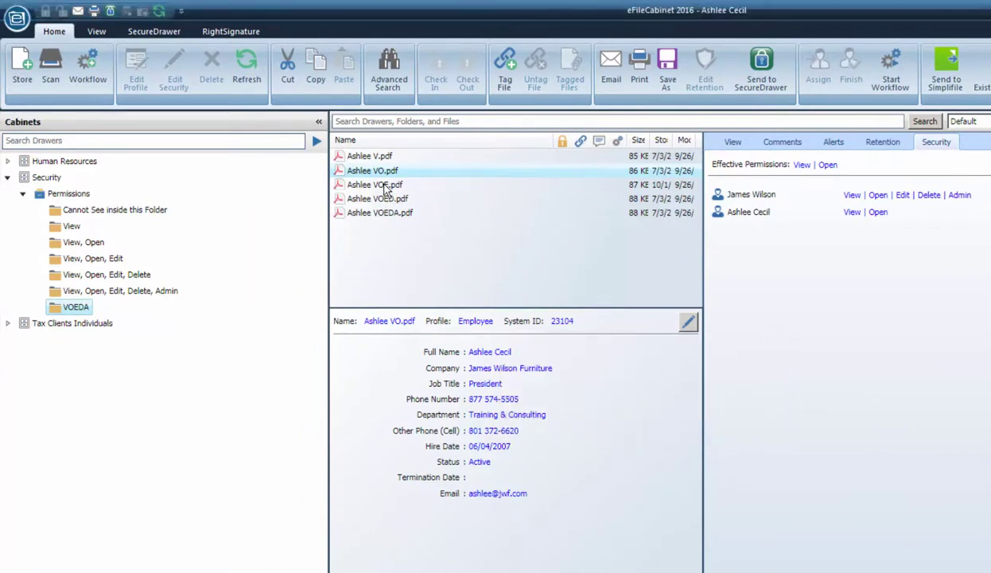
Select VOE, then VOEDA, try opening VOEDA.pdf and cancel the dialog
{"action": "left_click", "coordinate": [385, 185]}
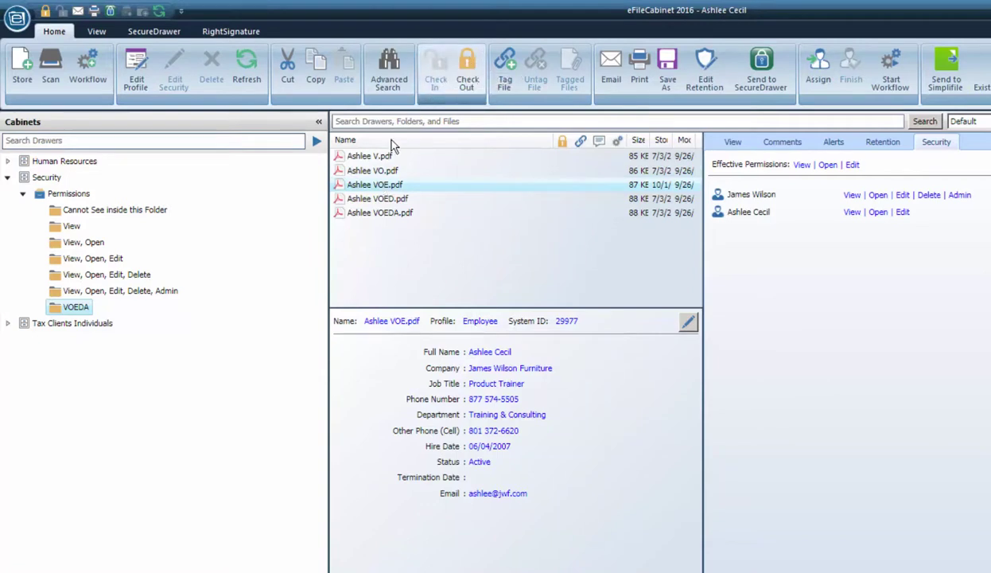
{"action": "left_click", "coordinate": [382, 214]}
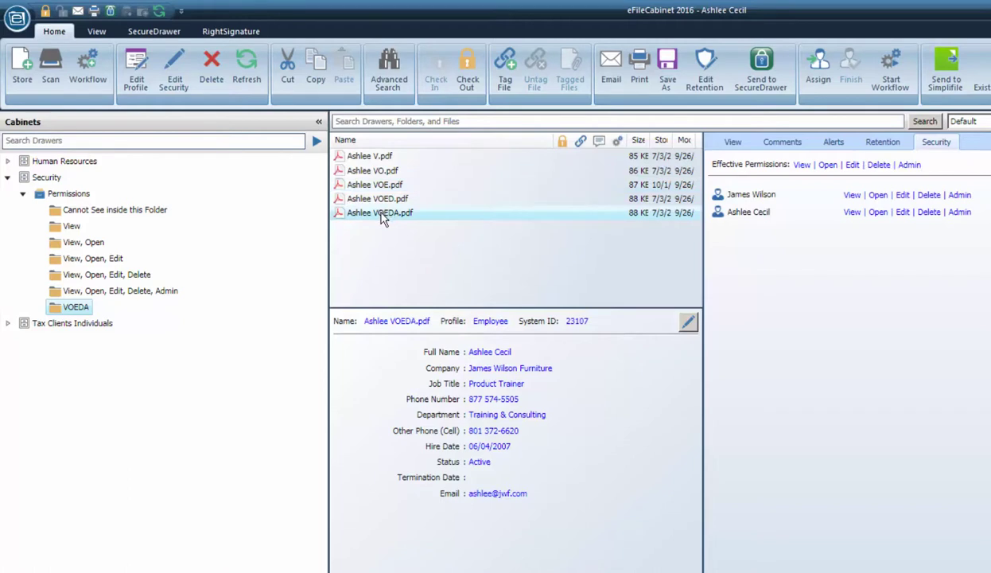
{"action": "double_click", "coordinate": [383, 215]}
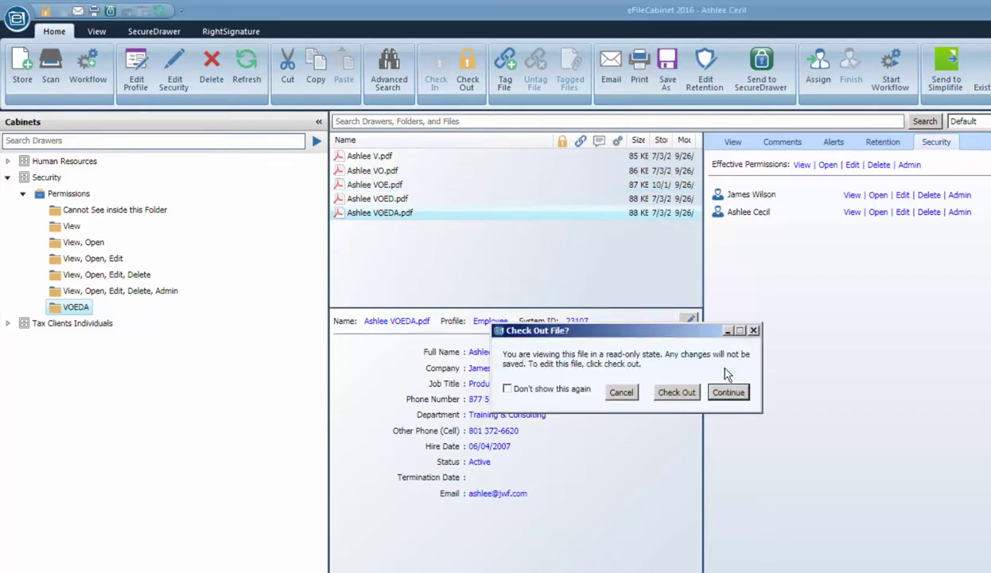
{"action": "left_click", "coordinate": [753, 331]}
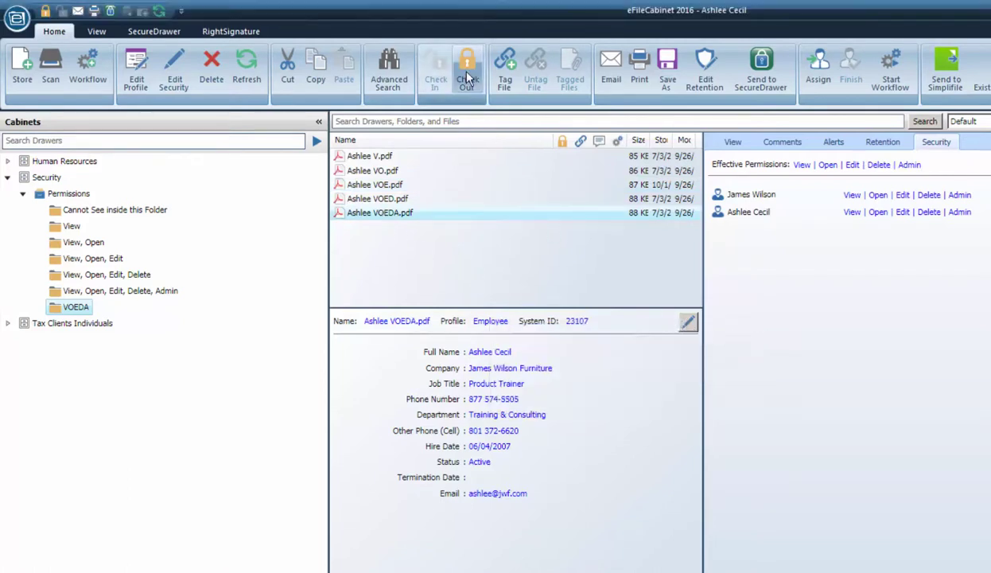
Check out the VOEDA file for editing so it opens in Foxit PhantomPDF
{"action": "right_click", "coordinate": [434, 220]}
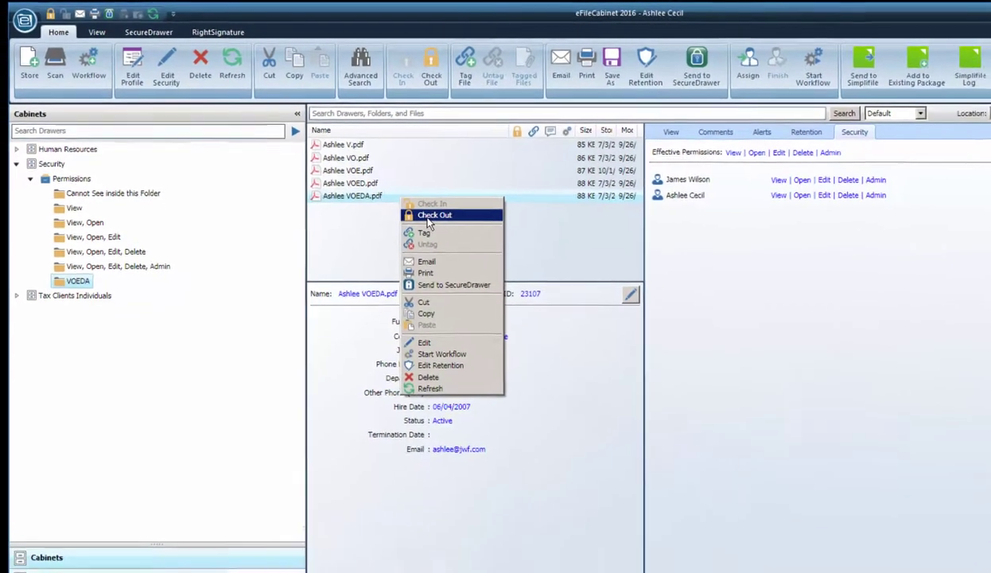
{"action": "left_click", "coordinate": [450, 232]}
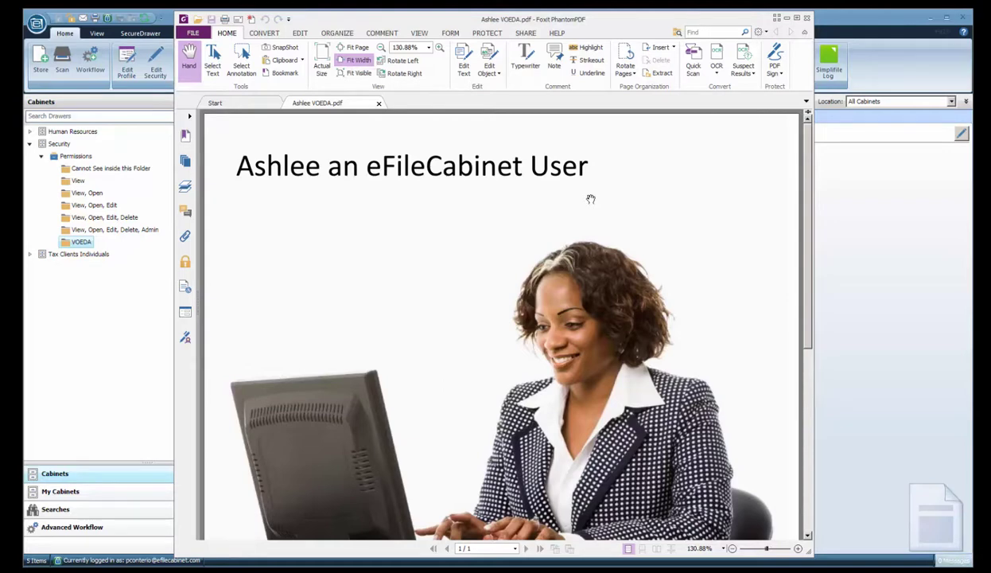
{"action": "scroll", "coordinate": [392, 270], "scroll_direction": "down", "scroll_amount": 1}
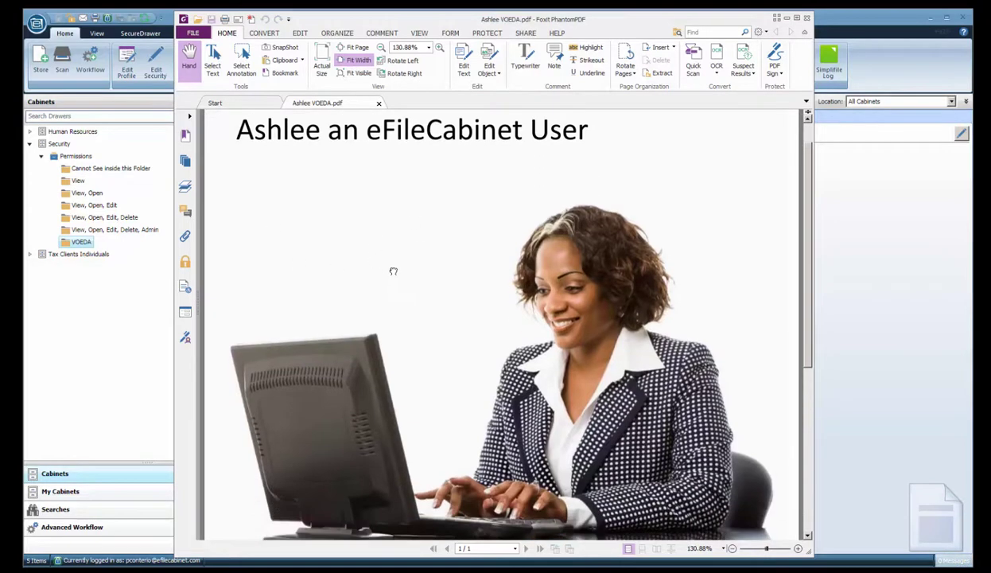
{"action": "scroll", "coordinate": [394, 329], "scroll_direction": "up", "scroll_amount": 1}
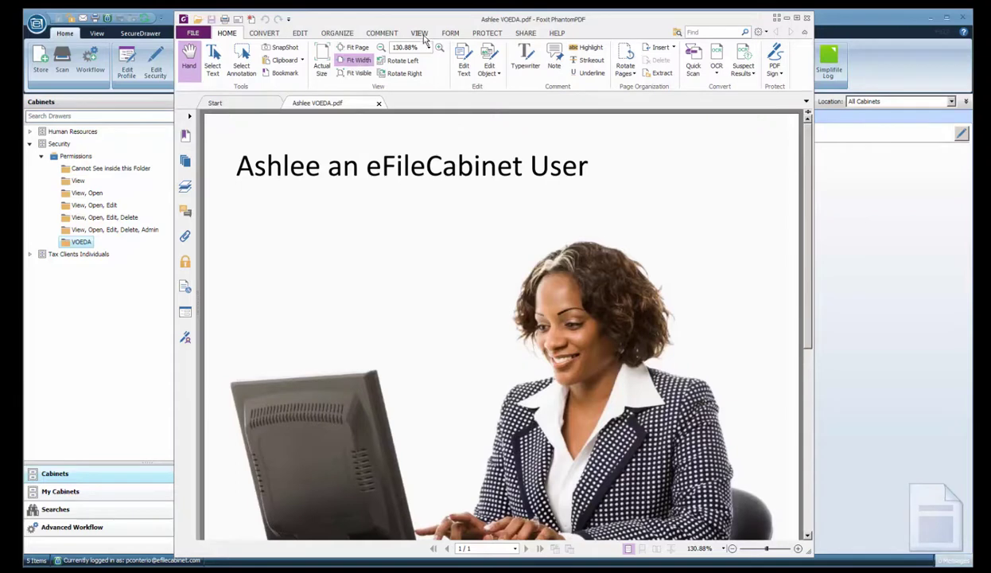
Draw a red freehand pencil line on the page, save the PDF, and move the window aside
{"action": "left_click", "coordinate": [382, 33]}
{"action": "left_click", "coordinate": [461, 47]}
{"action": "mouse_move", "coordinate": [348, 206]}
{"action": "left_mouse_down"}
{"action": "mouse_move", "coordinate": [398, 215]}
{"action": "mouse_move", "coordinate": [485, 203]}
{"action": "mouse_move", "coordinate": [498, 224]}
{"action": "mouse_move", "coordinate": [646, 184]}
{"action": "left_mouse_up"}
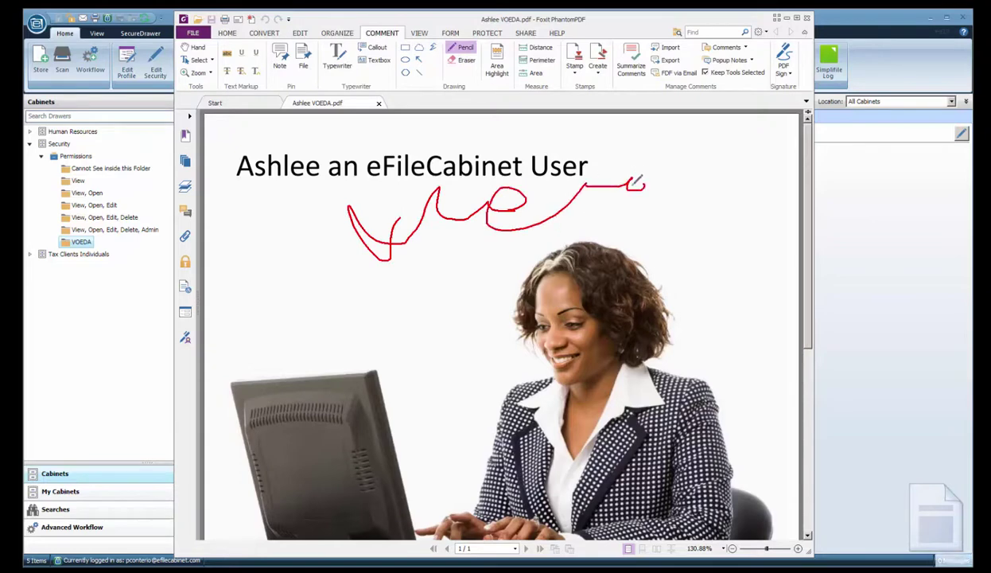
{"action": "left_click", "coordinate": [193, 32]}
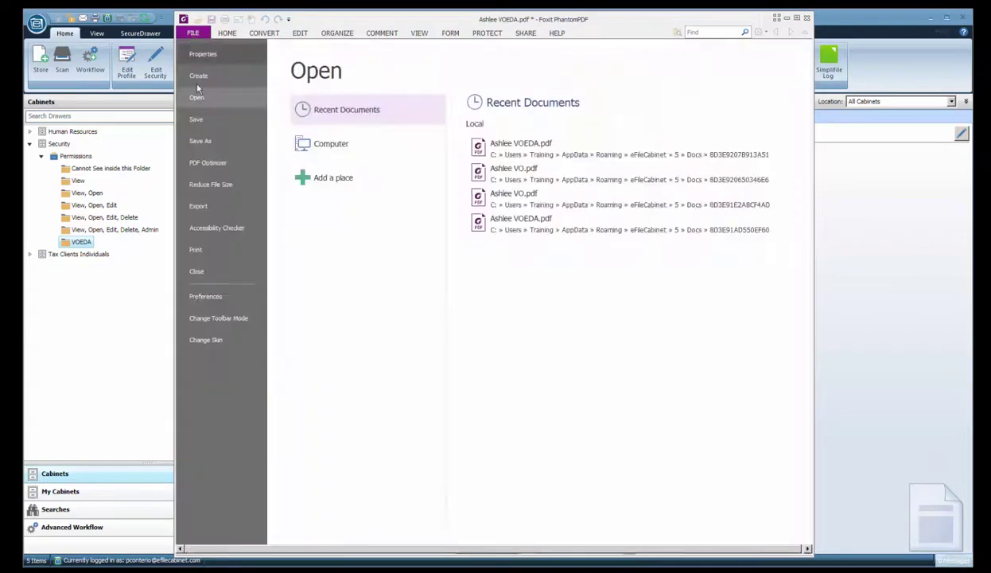
{"action": "left_click", "coordinate": [205, 115]}
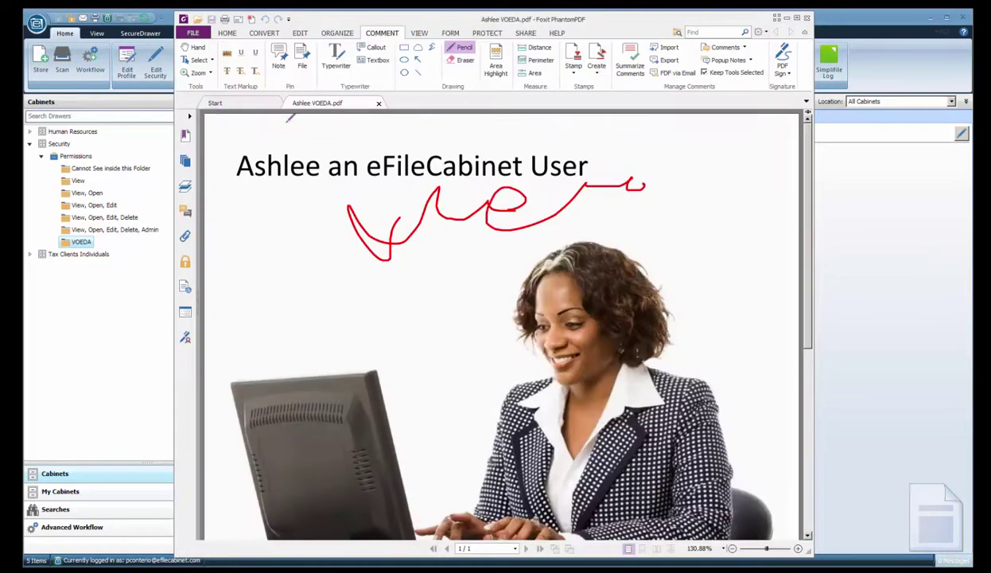
{"action": "left_click_drag", "start_coordinate": [617, 19], "coordinate": [561, 222]}
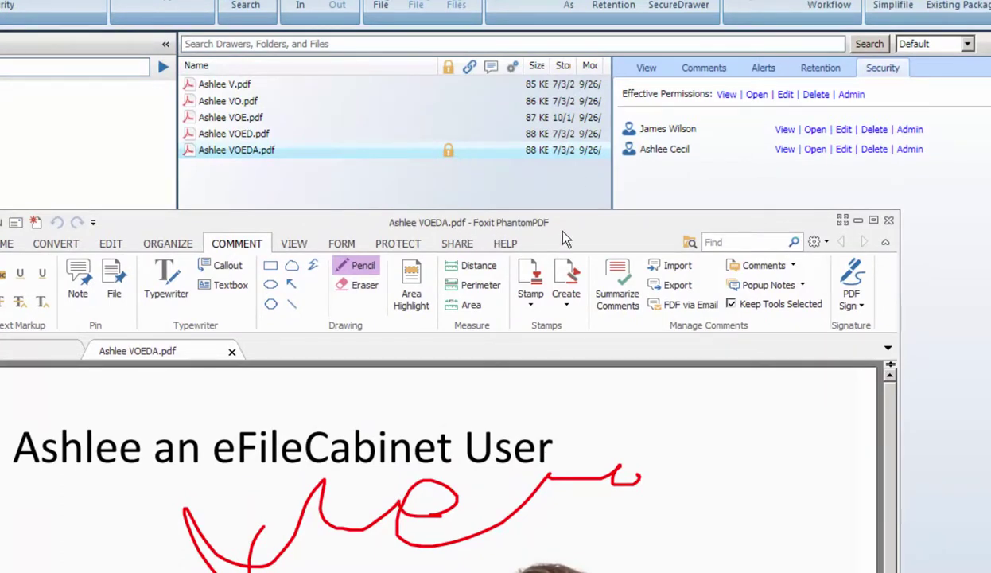
{"action": "left_click_drag", "start_coordinate": [571, 231], "coordinate": [374, 271]}
Rearrange the Foxit and cabinet windows and glance at Foxit's File options twice
{"action": "left_click", "coordinate": [508, 54]}
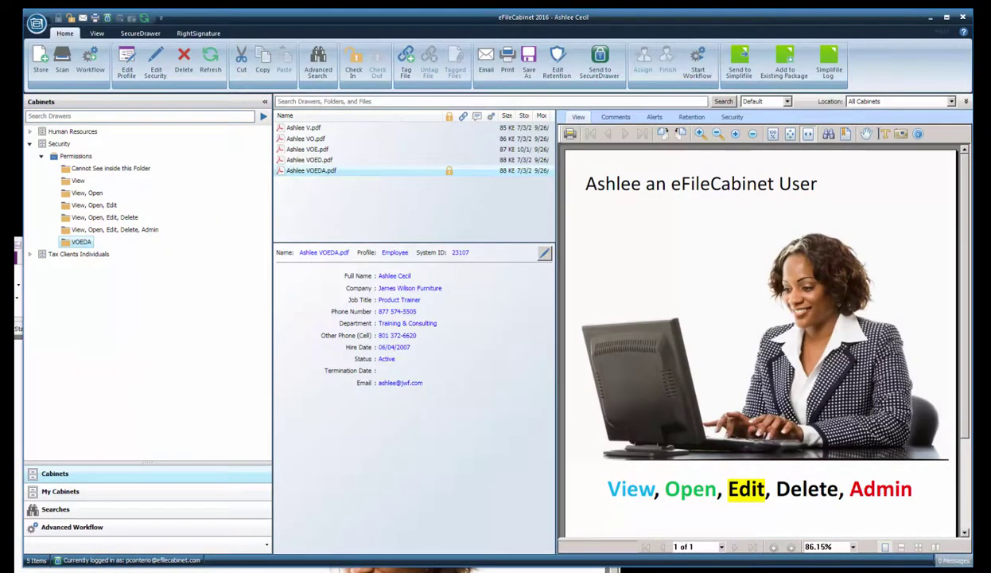
{"action": "left_click", "coordinate": [18, 265]}
{"action": "left_click_drag", "start_coordinate": [450, 250], "coordinate": [532, 213]}
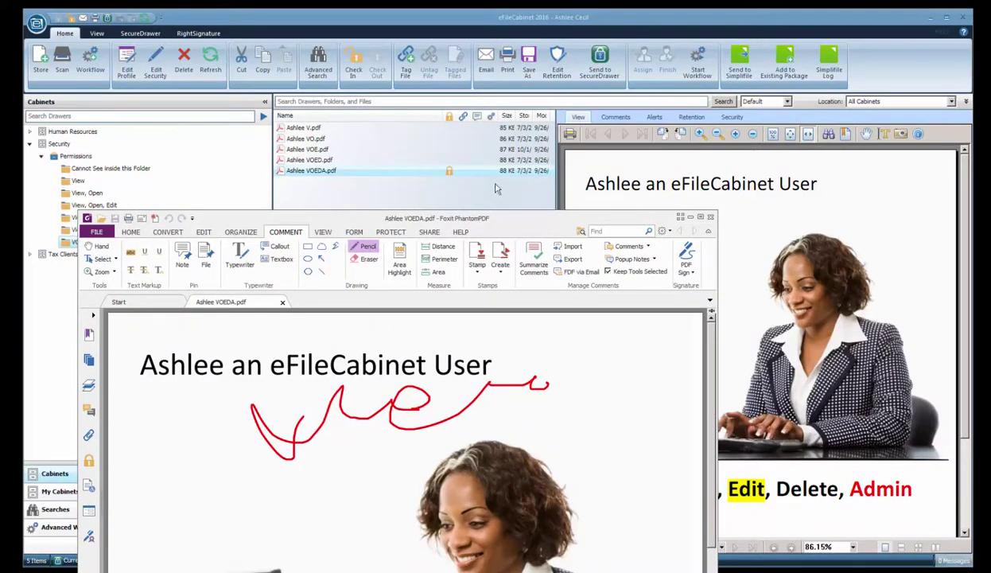
{"action": "mouse_move", "coordinate": [449, 175]}
{"action": "left_click_drag", "start_coordinate": [507, 230], "coordinate": [553, 50]}
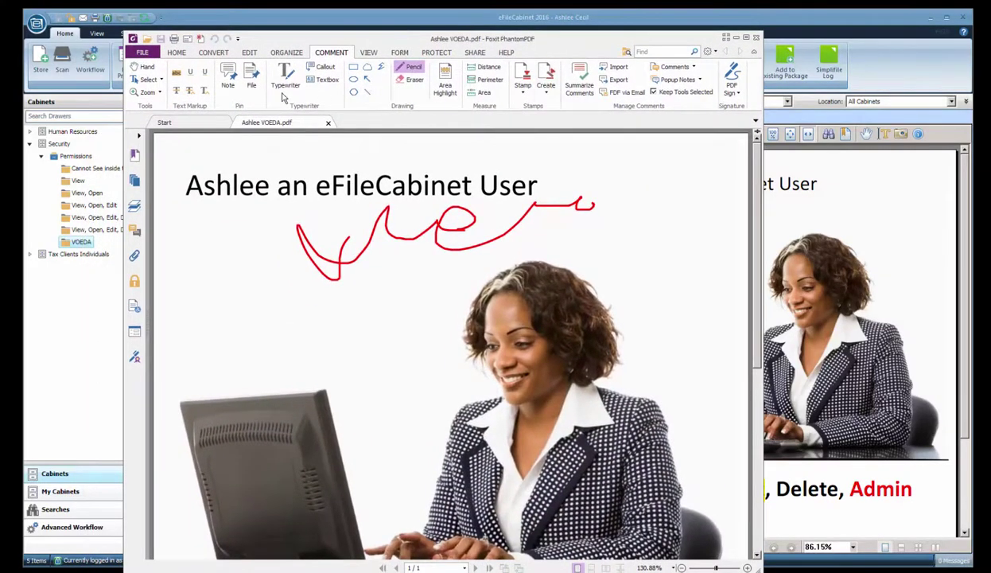
{"action": "left_click", "coordinate": [142, 53]}
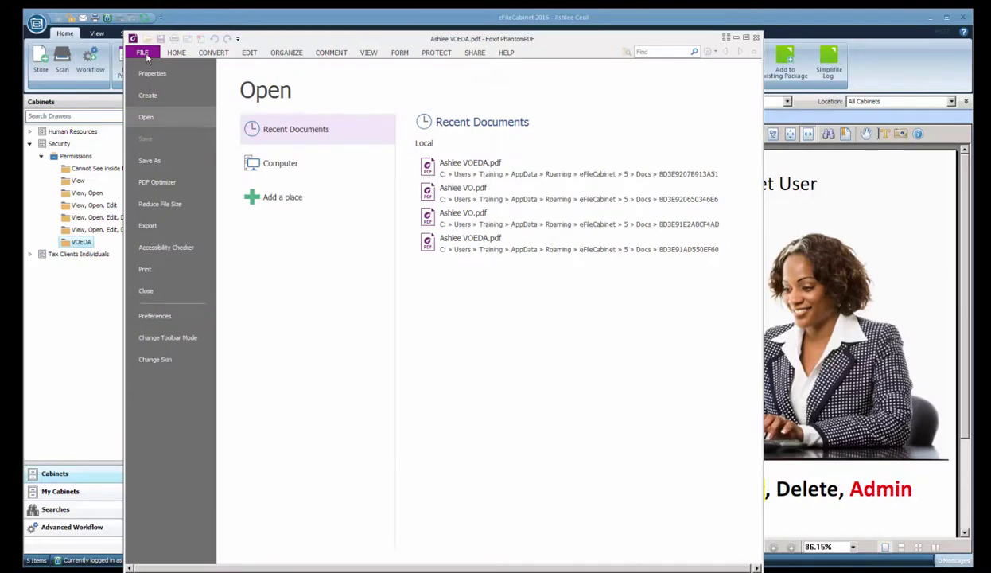
{"action": "left_click", "coordinate": [142, 51]}
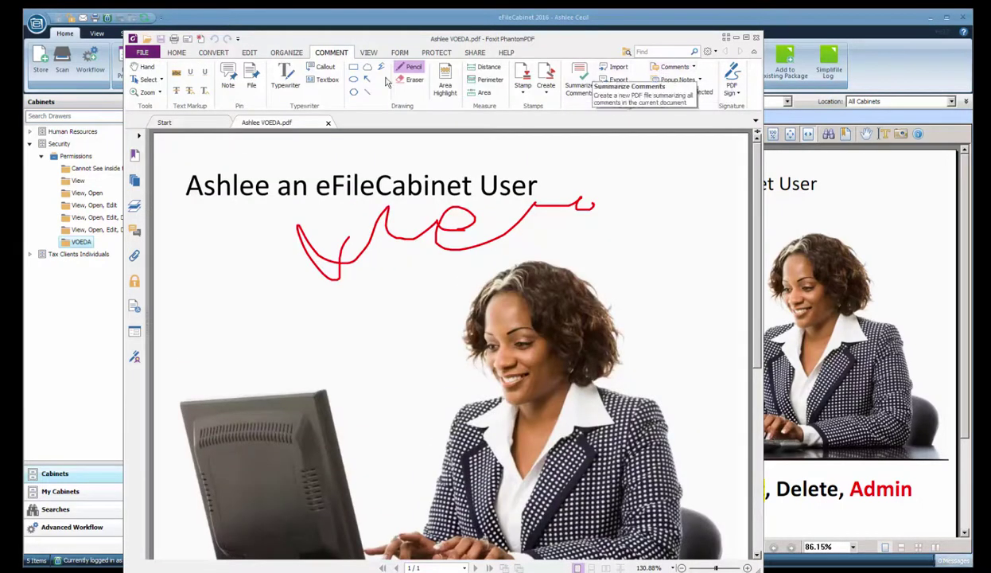
{"action": "left_click", "coordinate": [143, 54]}
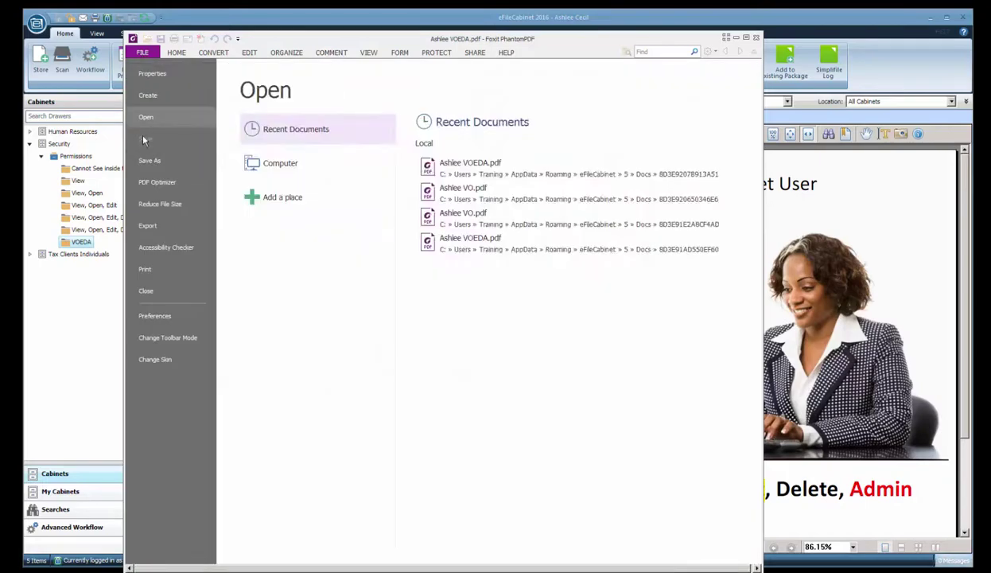
{"action": "left_click", "coordinate": [142, 51]}
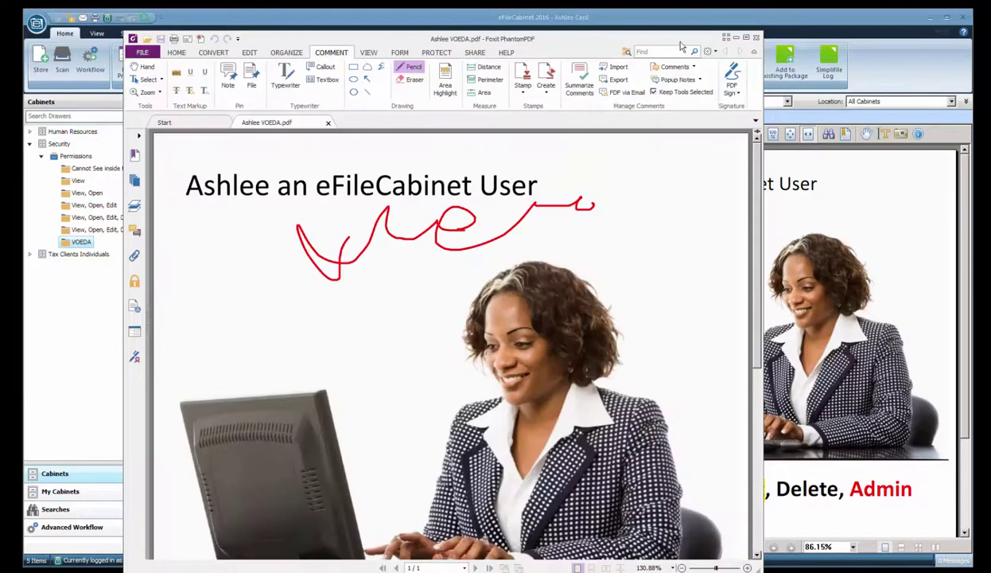
Close Foxit, check the file in as a new version, and preview Ashlee VOEDA_v1.pdf
{"action": "left_click", "coordinate": [761, 34]}
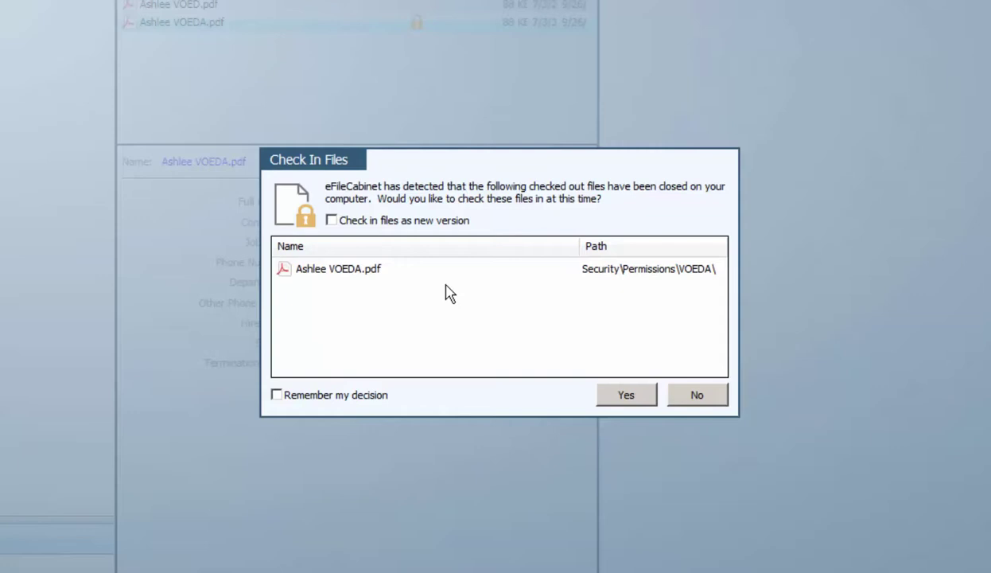
{"action": "left_click", "coordinate": [331, 221]}
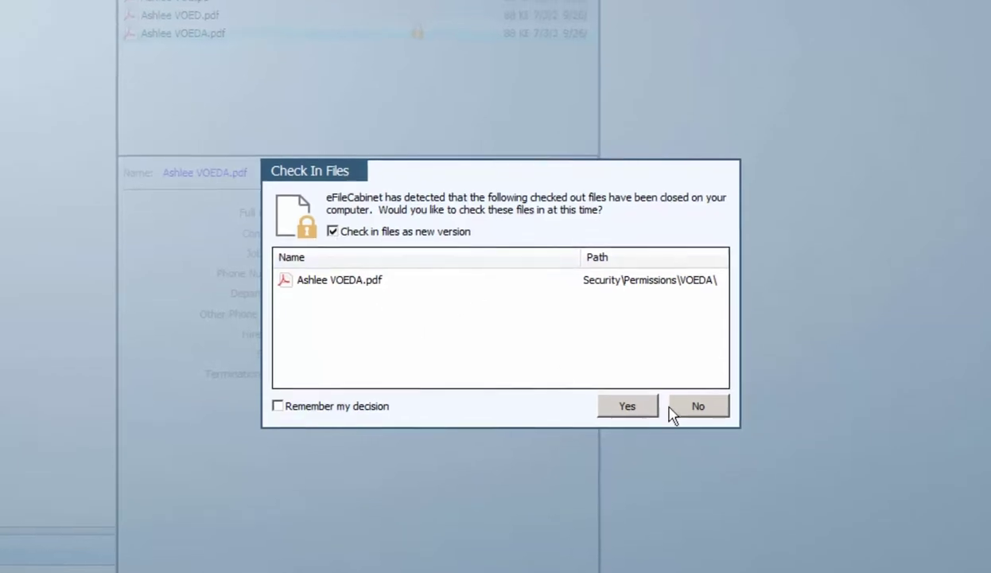
{"action": "left_click", "coordinate": [632, 449]}
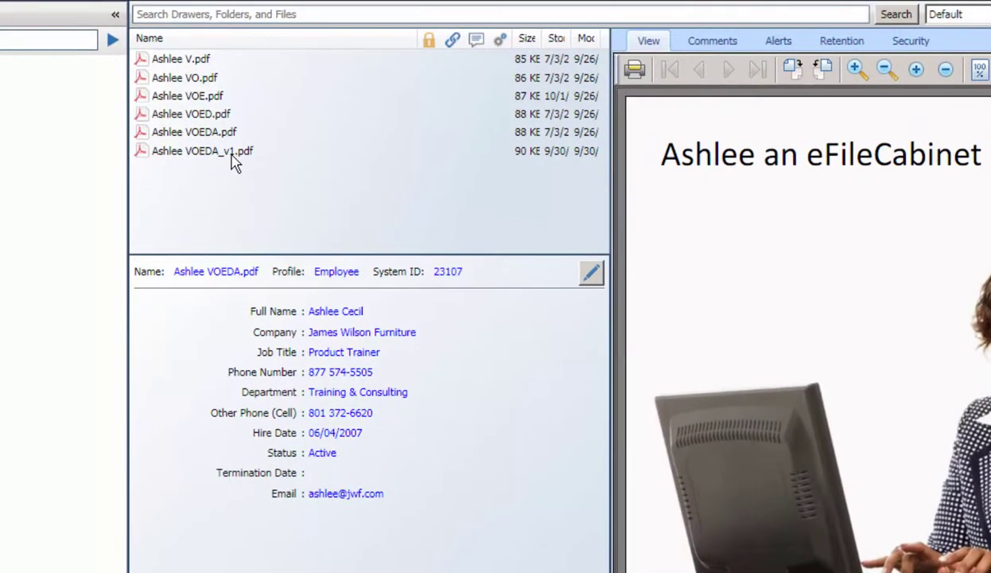
{"action": "left_click", "coordinate": [232, 154]}
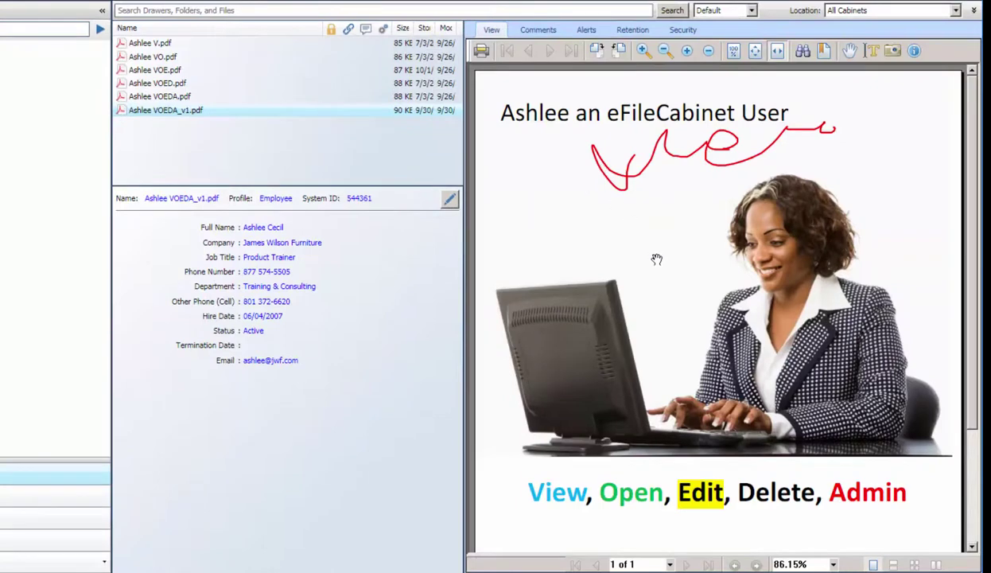
Open the View folder under Cannot See inside this Folder and preview its V.pdf
{"action": "left_click_drag", "start_coordinate": [655, 258], "coordinate": [656, 296]}
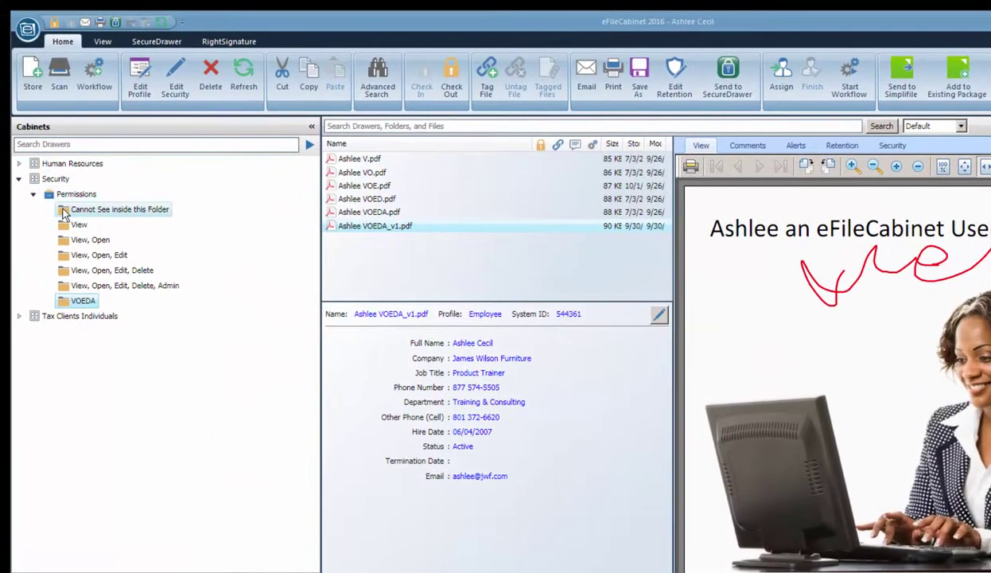
{"action": "left_click", "coordinate": [64, 211]}
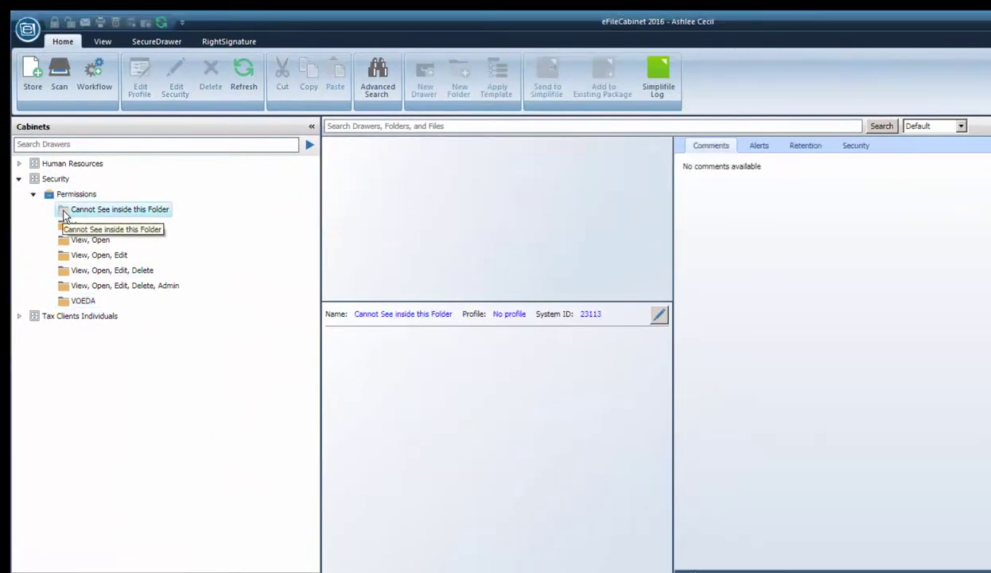
{"action": "left_click", "coordinate": [65, 225]}
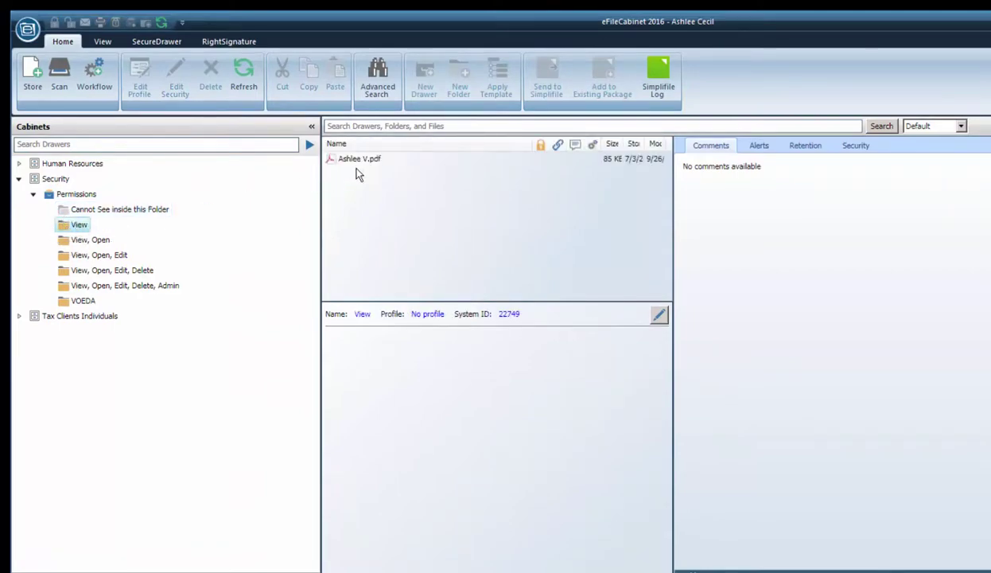
{"action": "left_click", "coordinate": [354, 157]}
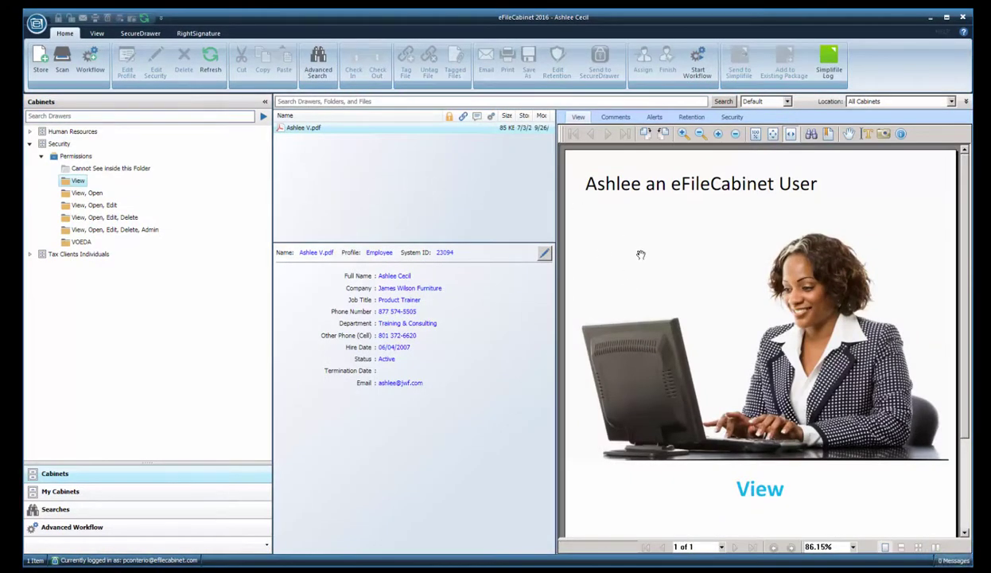
Try storing xyz invoice.pdf in View and acknowledge the Insufficient Permissions refusal, then maximize and restore the preview
{"action": "left_click_drag", "start_coordinate": [972, 241], "coordinate": [893, 230]}
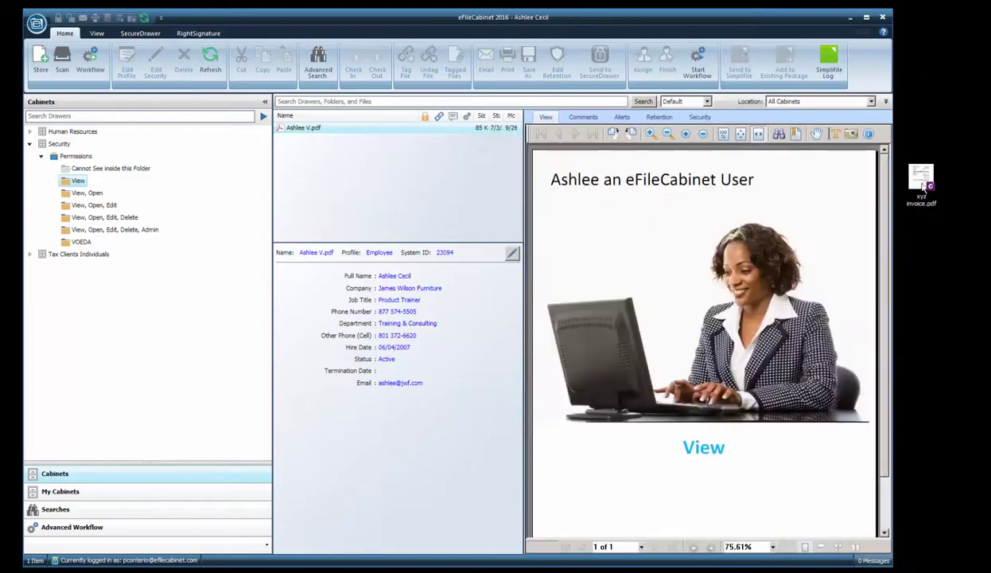
{"action": "left_click_drag", "start_coordinate": [916, 181], "coordinate": [419, 194]}
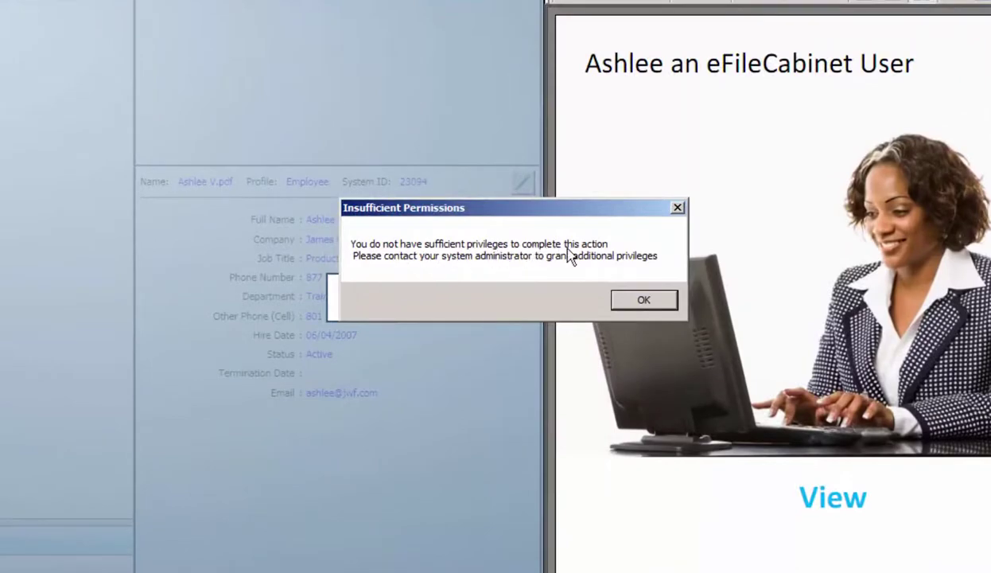
{"action": "left_click", "coordinate": [644, 299]}
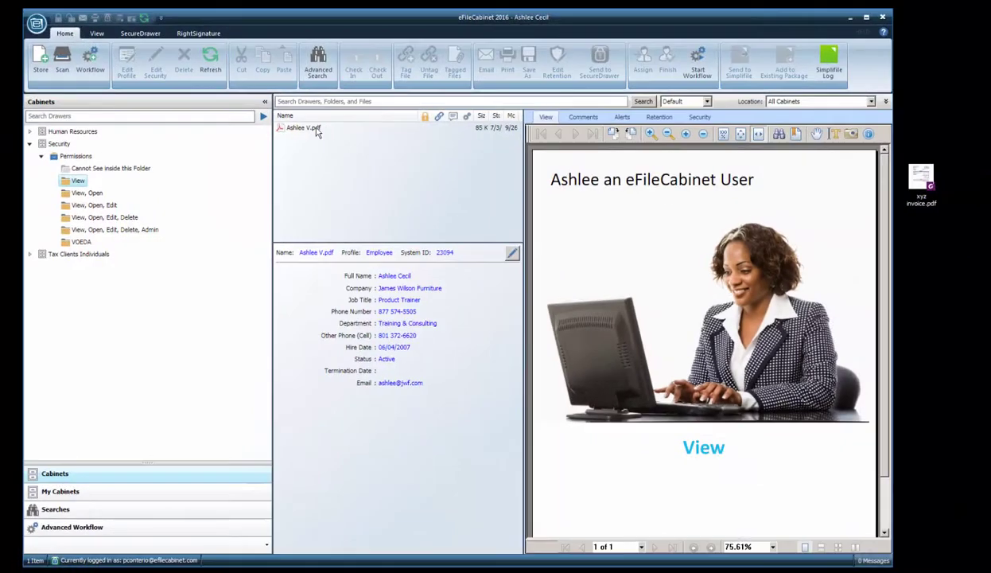
{"action": "double_click", "coordinate": [539, 119]}
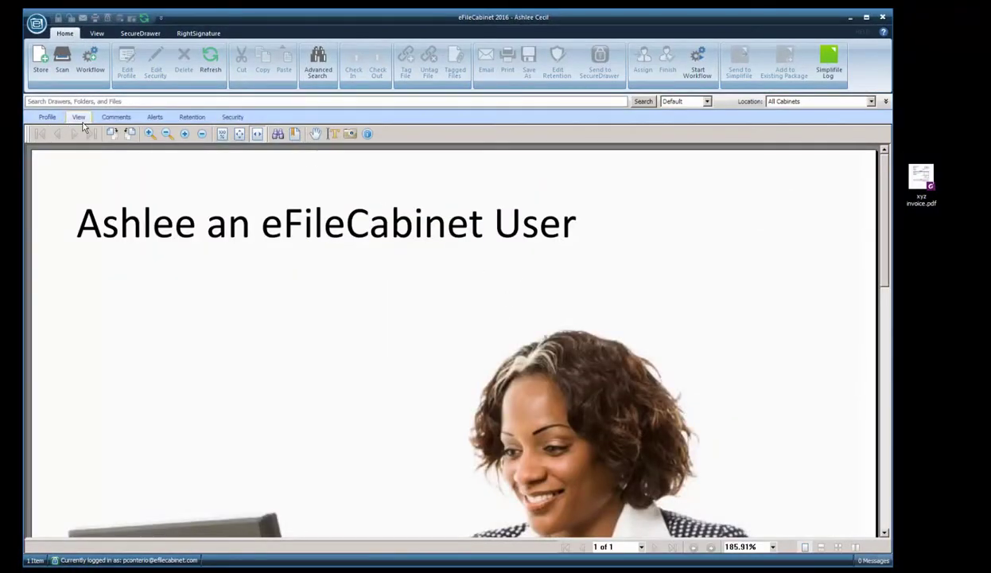
{"action": "double_click", "coordinate": [90, 117]}
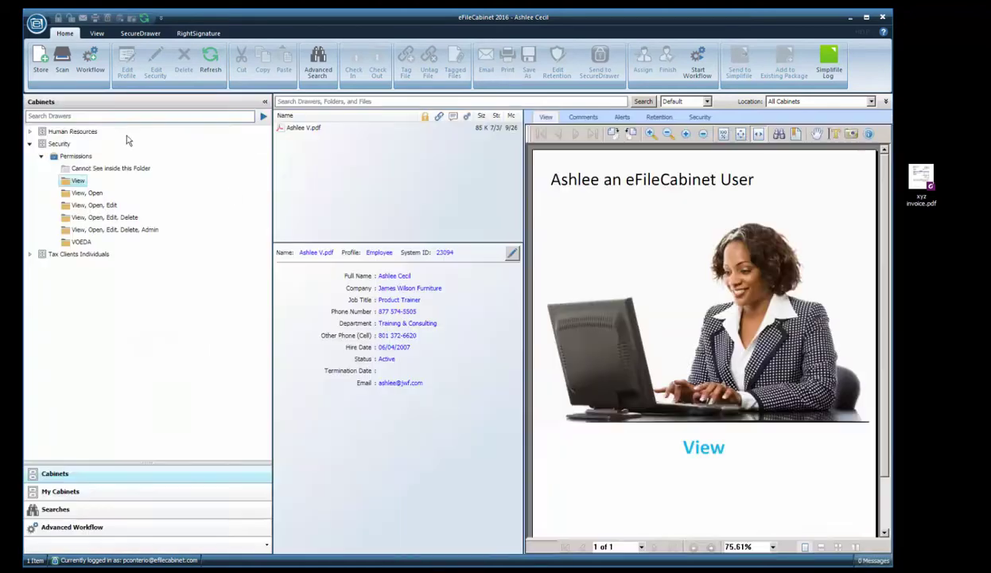
Store xyz invoice.pdf in the View, Open folder and preview it, then open View, Open, Edit
{"action": "left_click", "coordinate": [93, 196]}
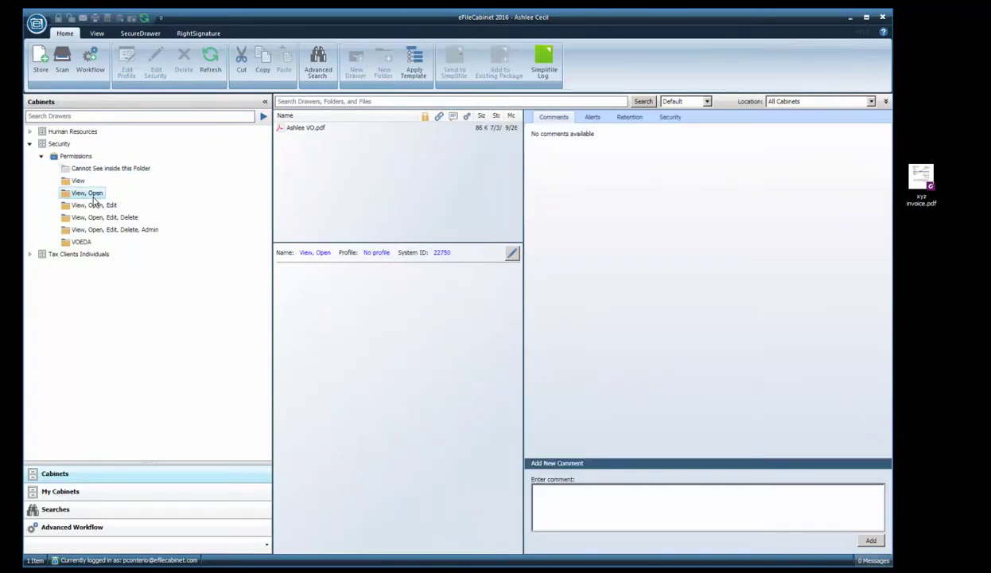
{"action": "left_click_drag", "start_coordinate": [917, 183], "coordinate": [338, 159]}
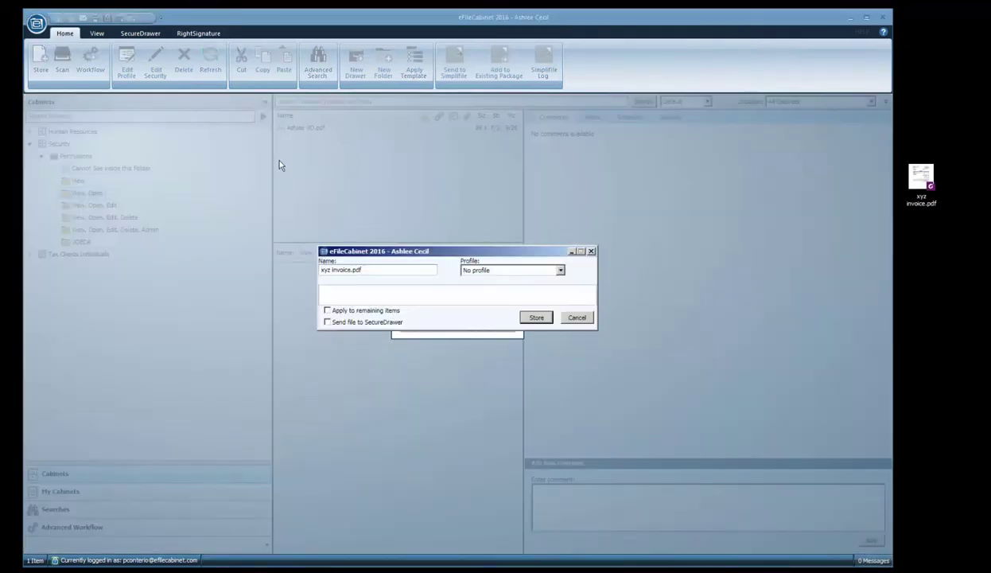
{"action": "left_click", "coordinate": [531, 319]}
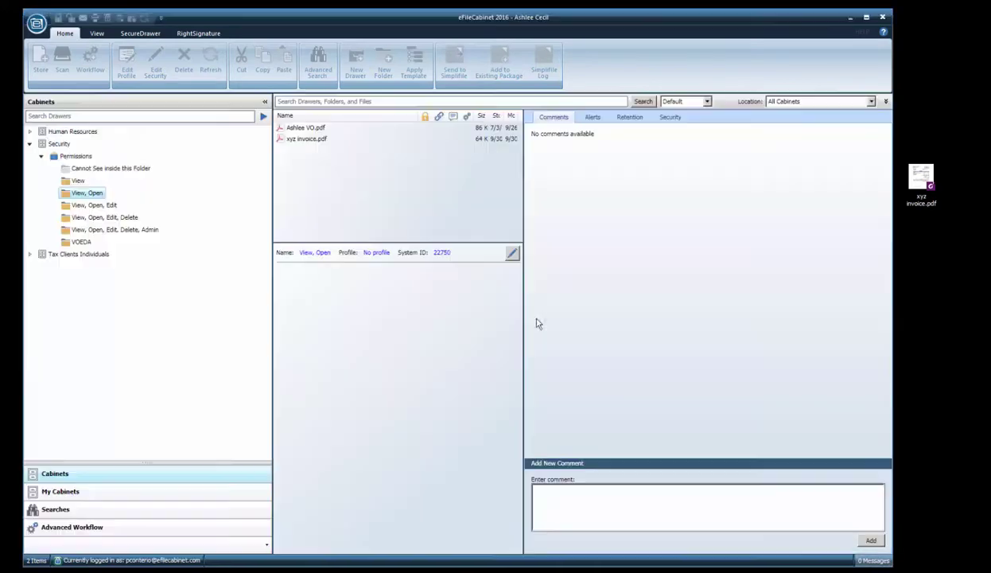
{"action": "left_click", "coordinate": [313, 140]}
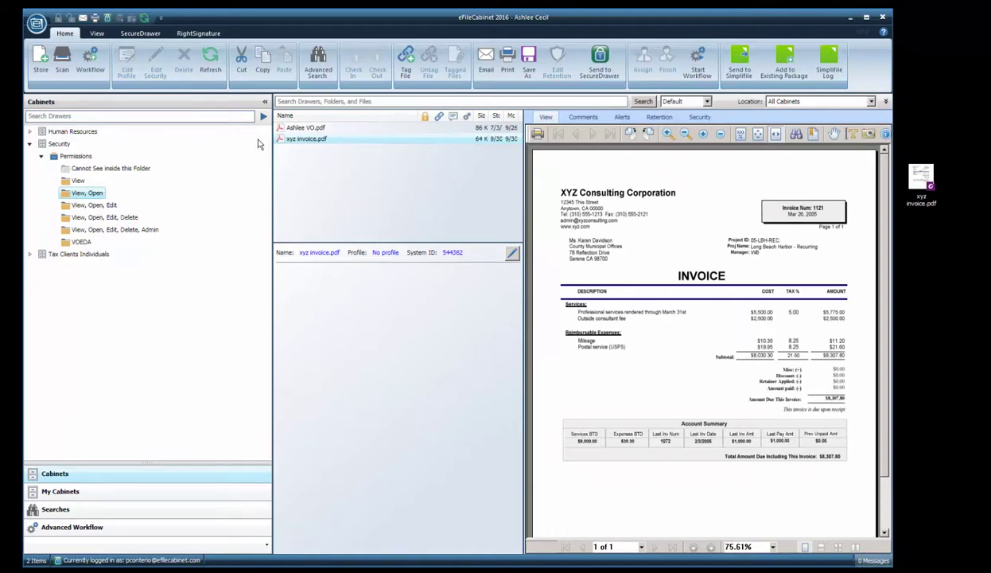
{"action": "left_click", "coordinate": [101, 207]}
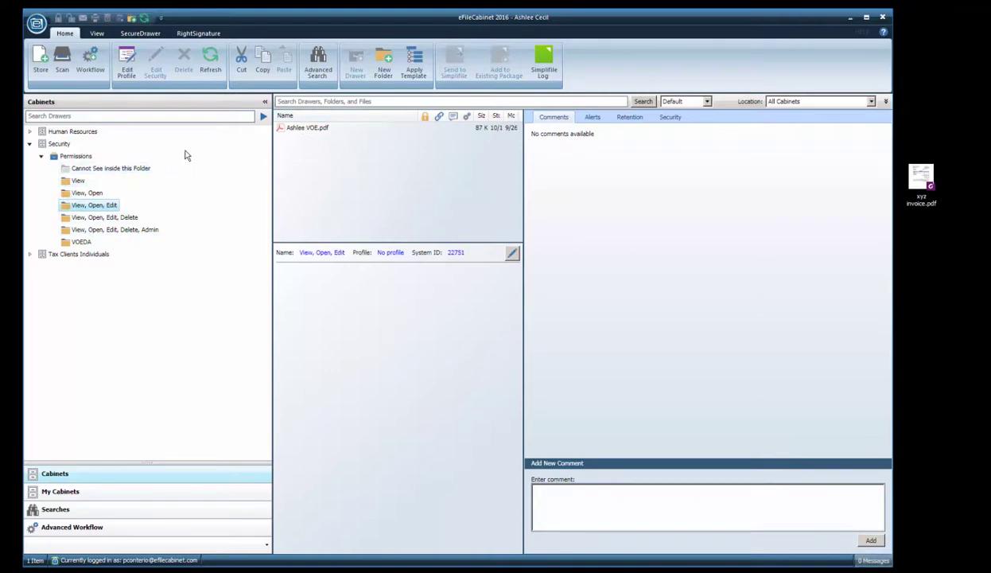
Review the folder's effective permissions on the Security tab and load I-9.pdf for storing
{"action": "left_click", "coordinate": [670, 118]}
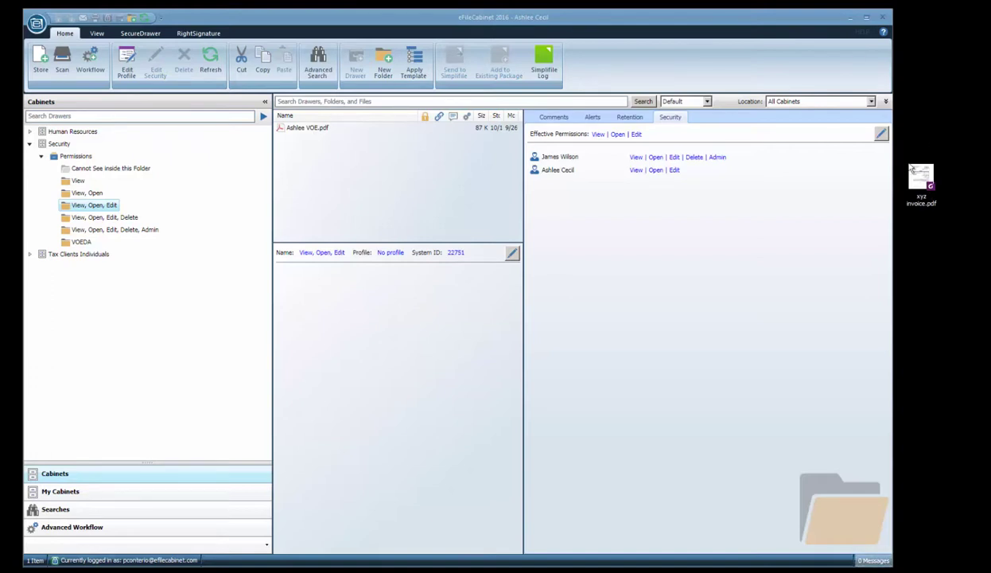
{"action": "left_click_drag", "start_coordinate": [894, 166], "coordinate": [971, 162]}
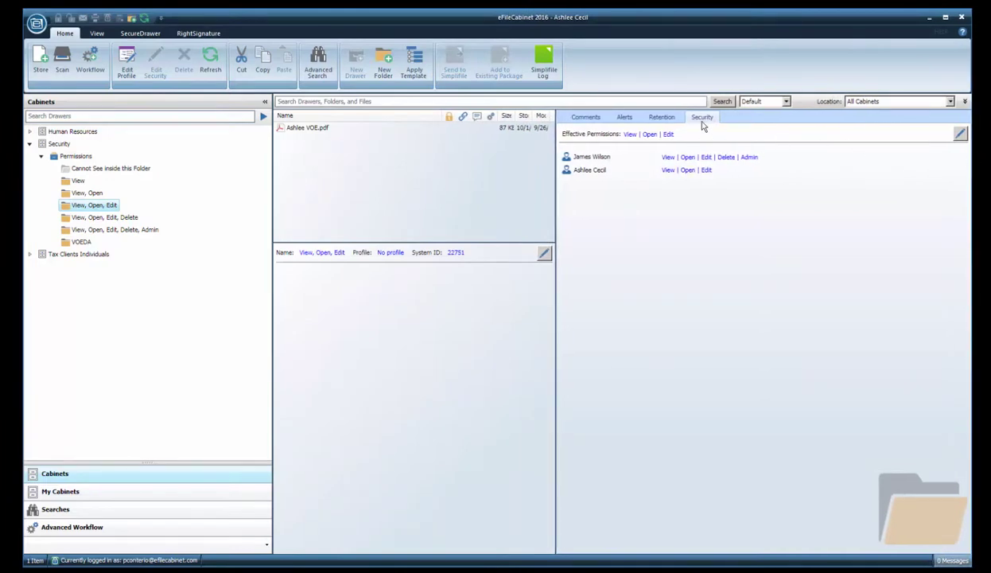
{"action": "left_click", "coordinate": [38, 60]}
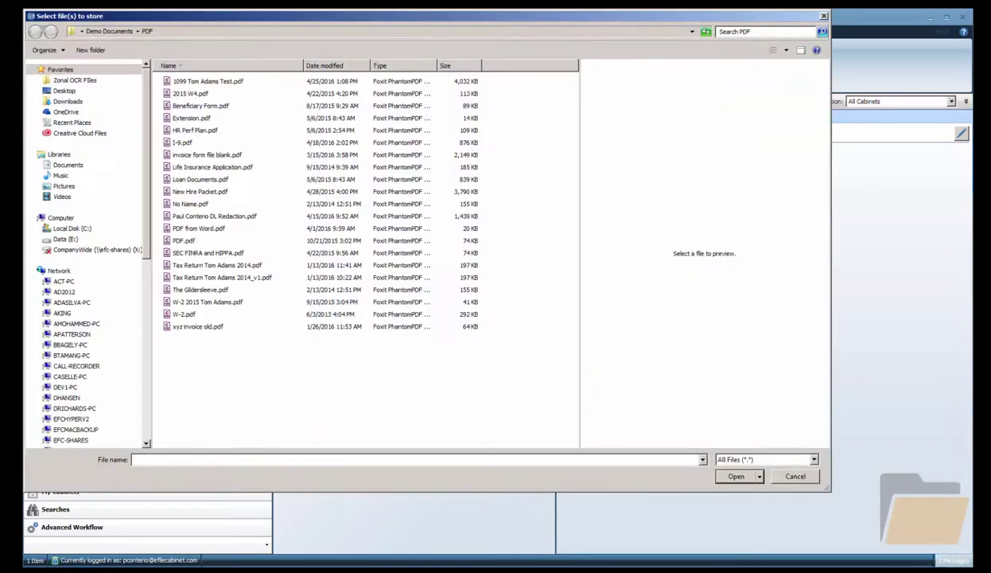
{"action": "left_click", "coordinate": [183, 144]}
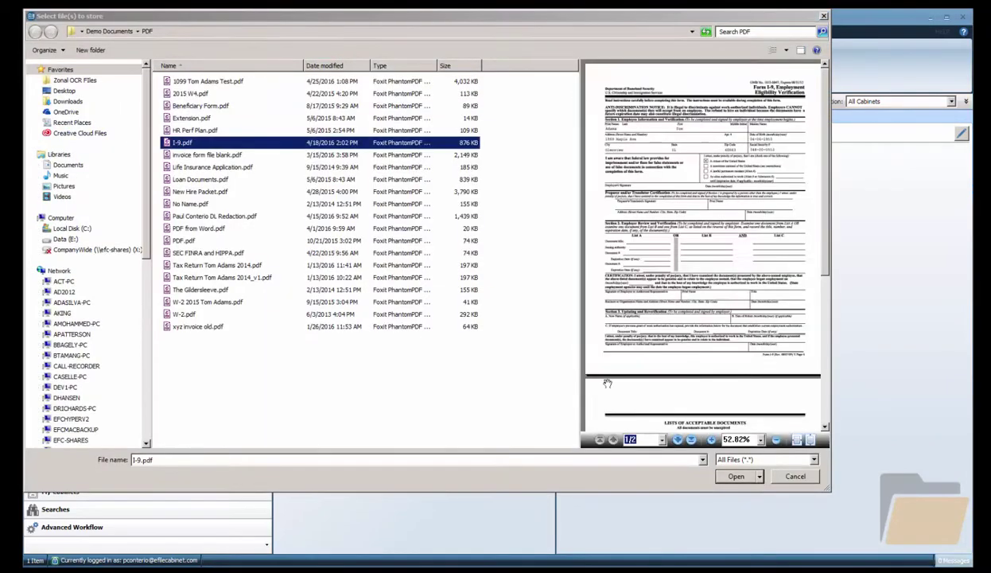
{"action": "left_click", "coordinate": [735, 476]}
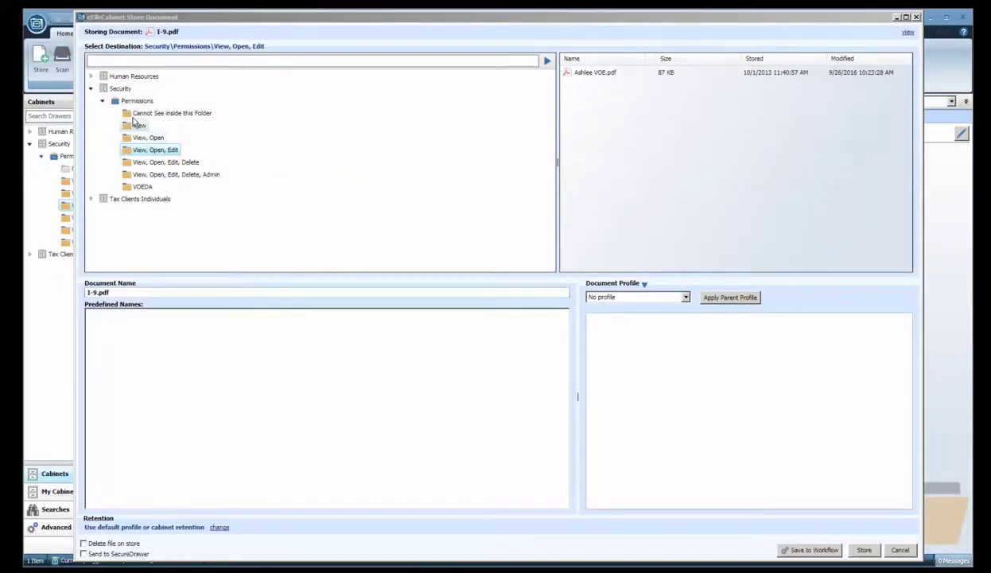
Target the View folder for I-9.pdf, get refused for insufficient permissions, and cancel storing
{"action": "left_click", "coordinate": [129, 126]}
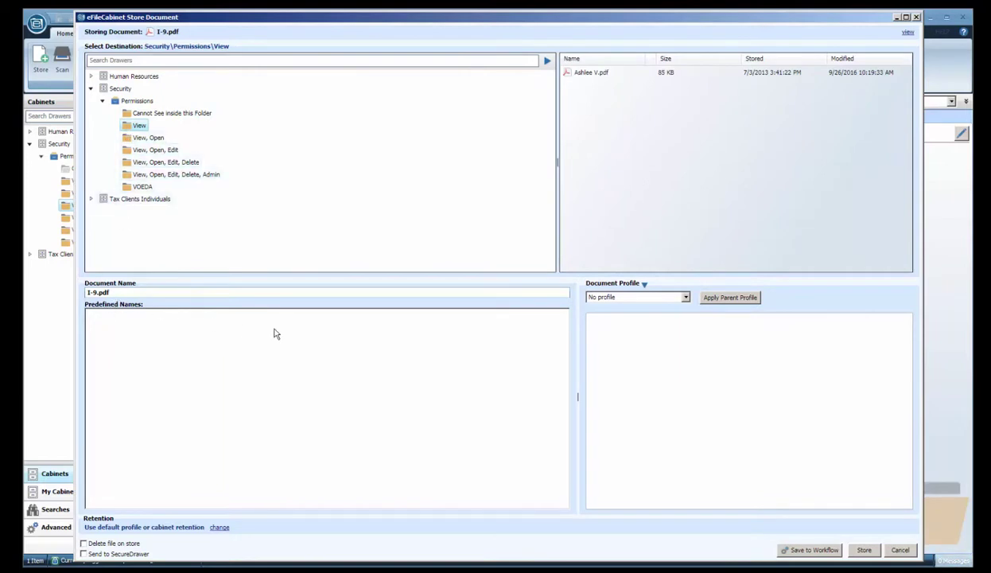
{"action": "left_click", "coordinate": [865, 551]}
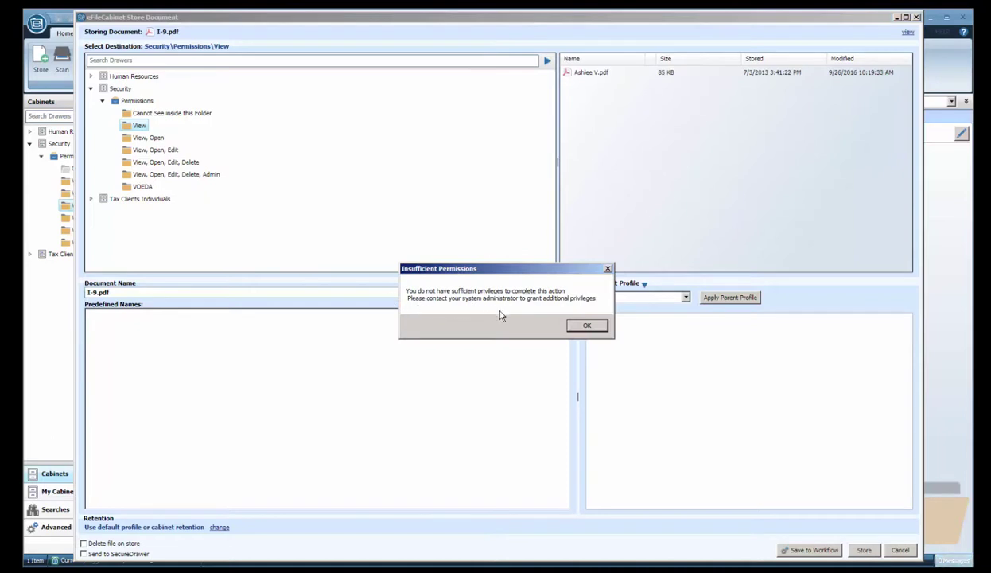
{"action": "left_click", "coordinate": [587, 326]}
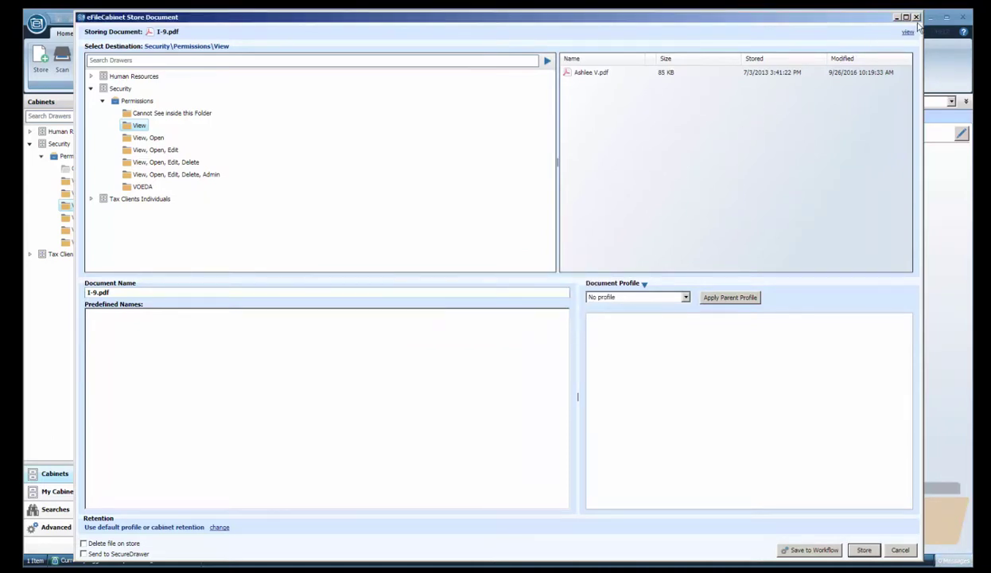
{"action": "left_click", "coordinate": [916, 18]}
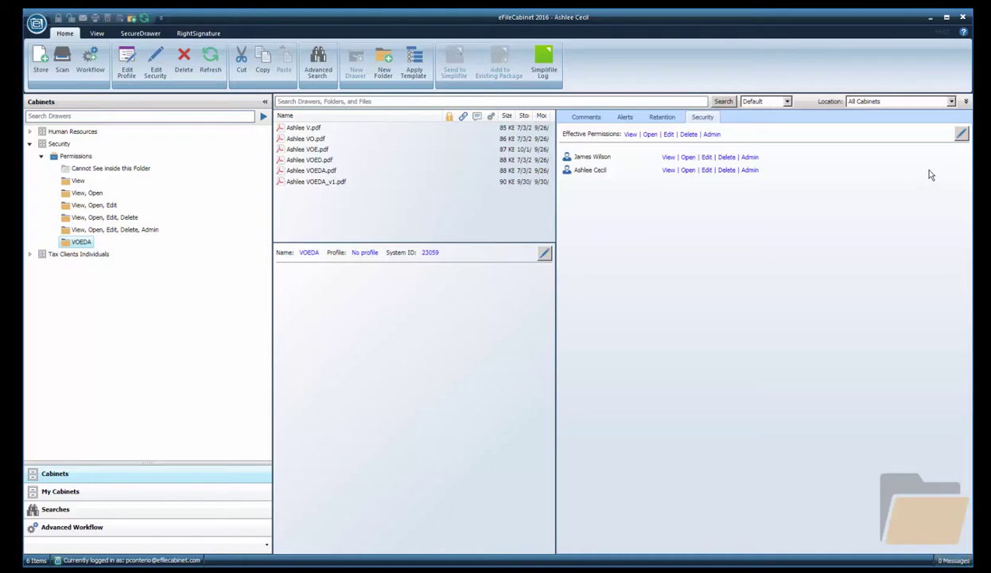
{"action": "left_click", "coordinate": [962, 133]}
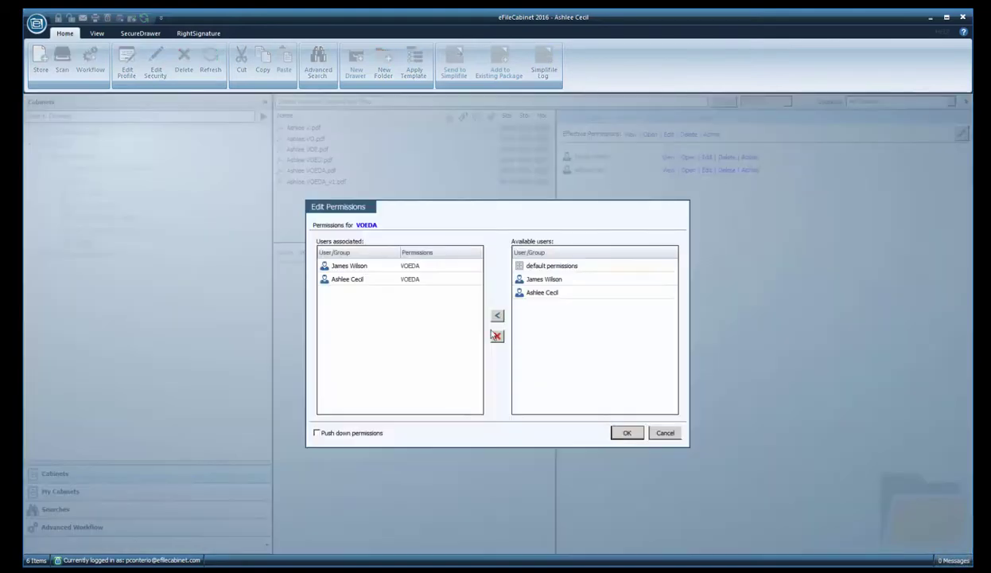
{"action": "left_click", "coordinate": [666, 433]}
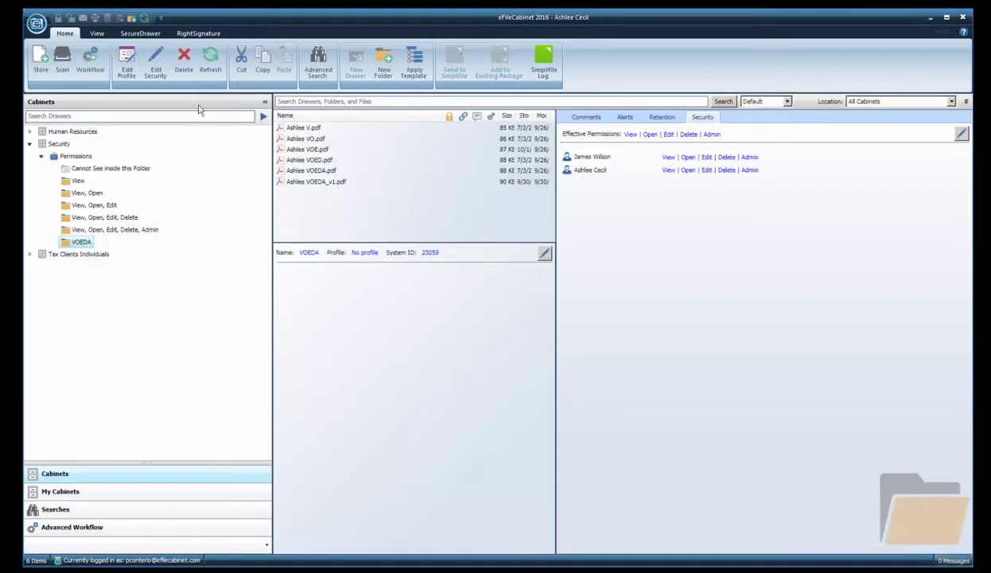
{"action": "left_click", "coordinate": [153, 62]}
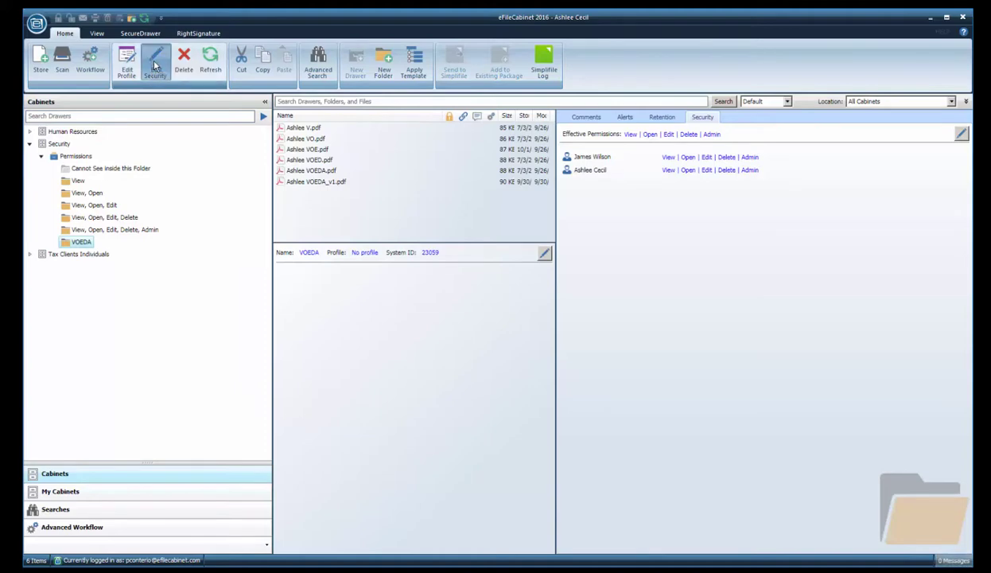
{"action": "left_click", "coordinate": [666, 433]}
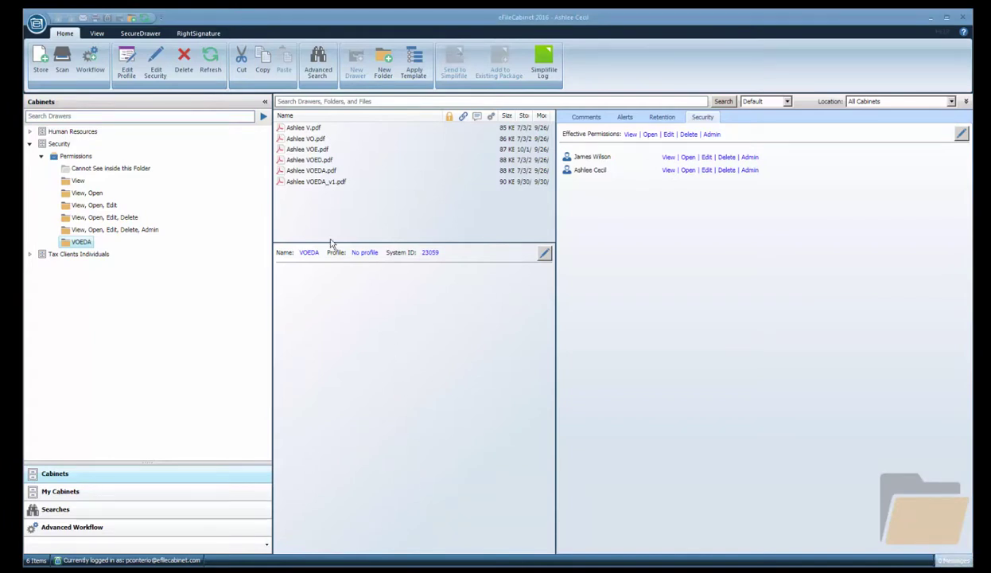
Preview Ashlee VOEDA_v1.pdf, then delete it from the VOEDA folder, confirming with Yes
{"action": "left_click", "coordinate": [323, 184]}
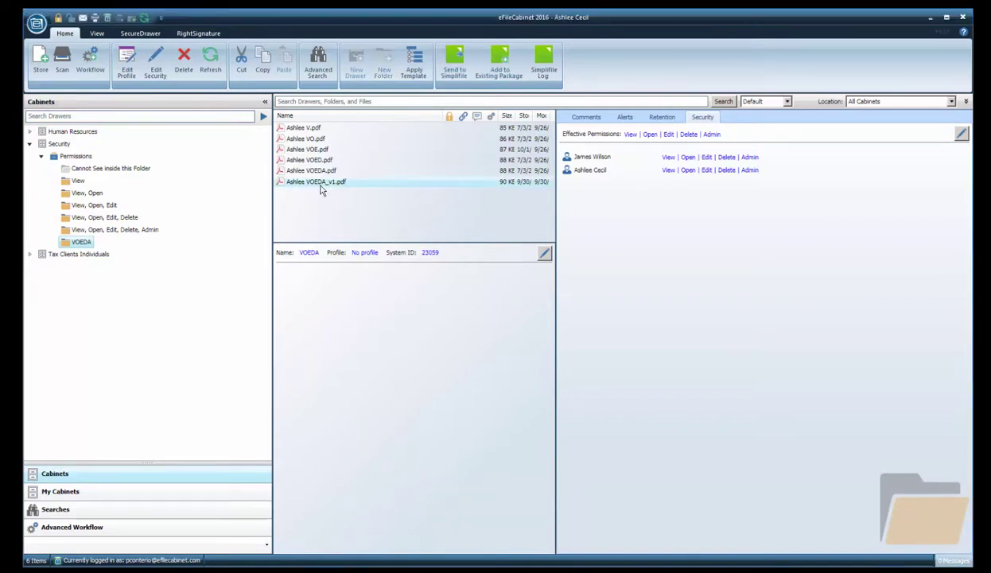
{"action": "left_click", "coordinate": [578, 118]}
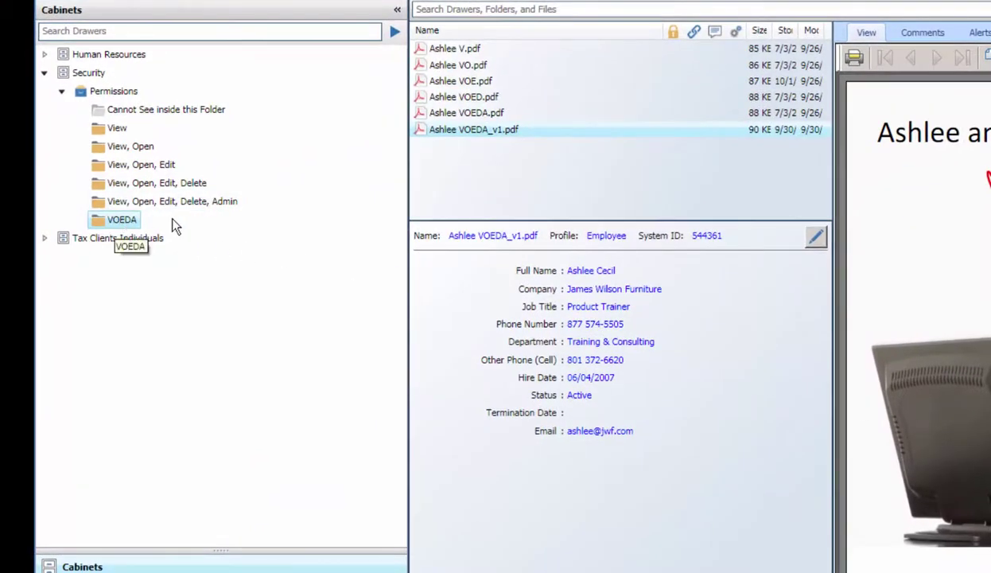
{"action": "right_click", "coordinate": [459, 138]}
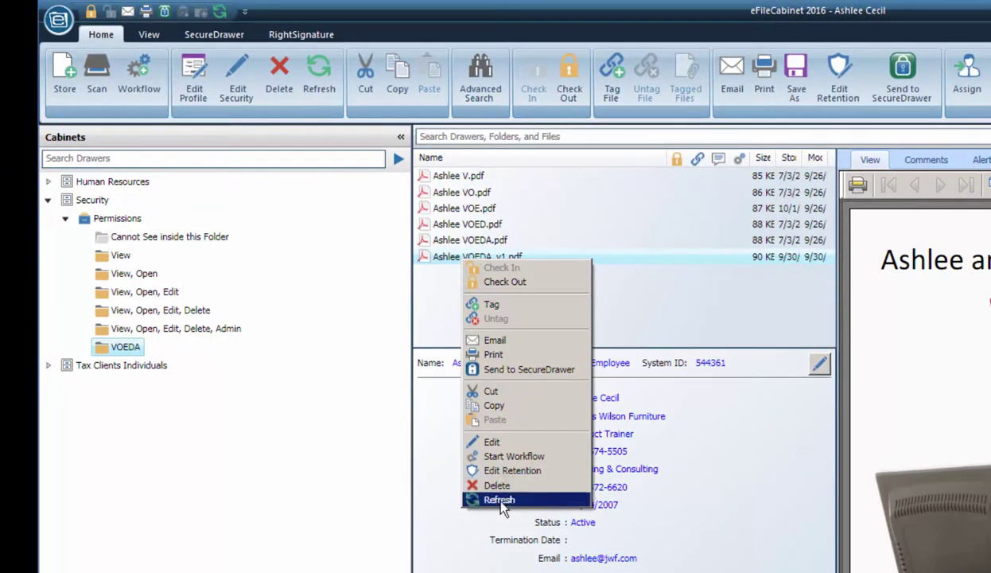
{"action": "left_click", "coordinate": [498, 485]}
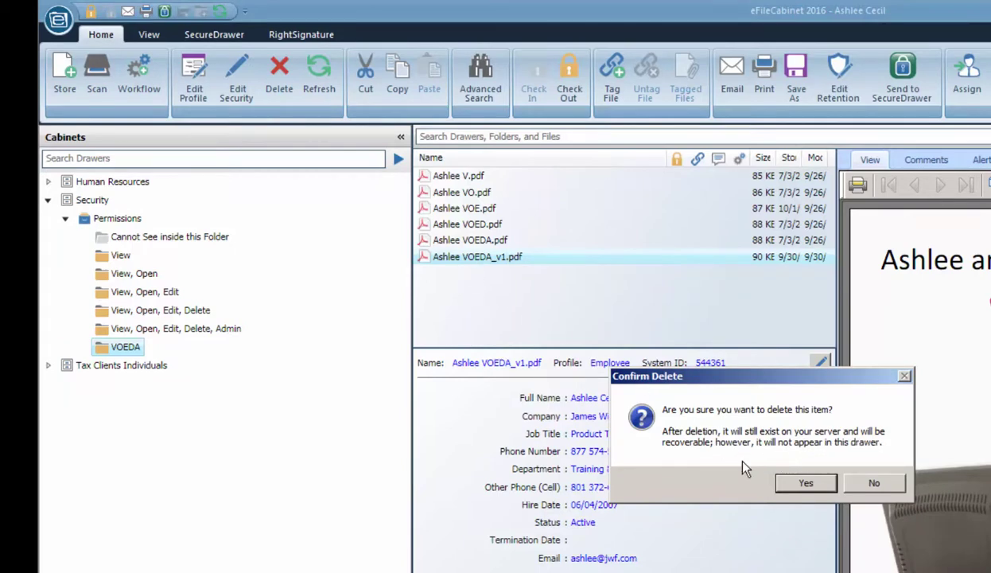
{"action": "left_click", "coordinate": [800, 486]}
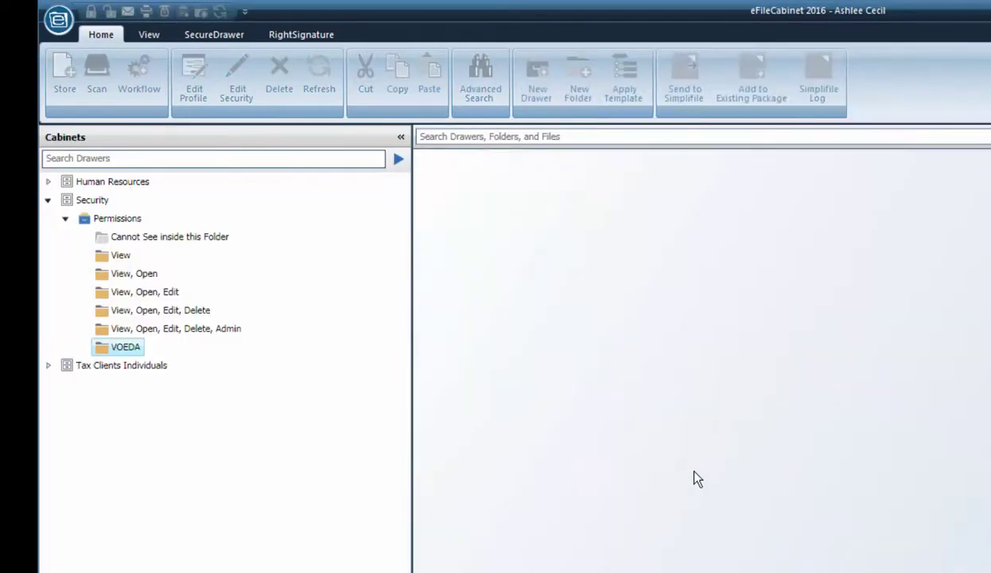
{"action": "left_click", "coordinate": [184, 330]}
Shred Ashlee VOEDA_v1.pdf from VOEDA's Deleted Items with Purge (Shred), entering the user's password
{"action": "left_click", "coordinate": [128, 347]}
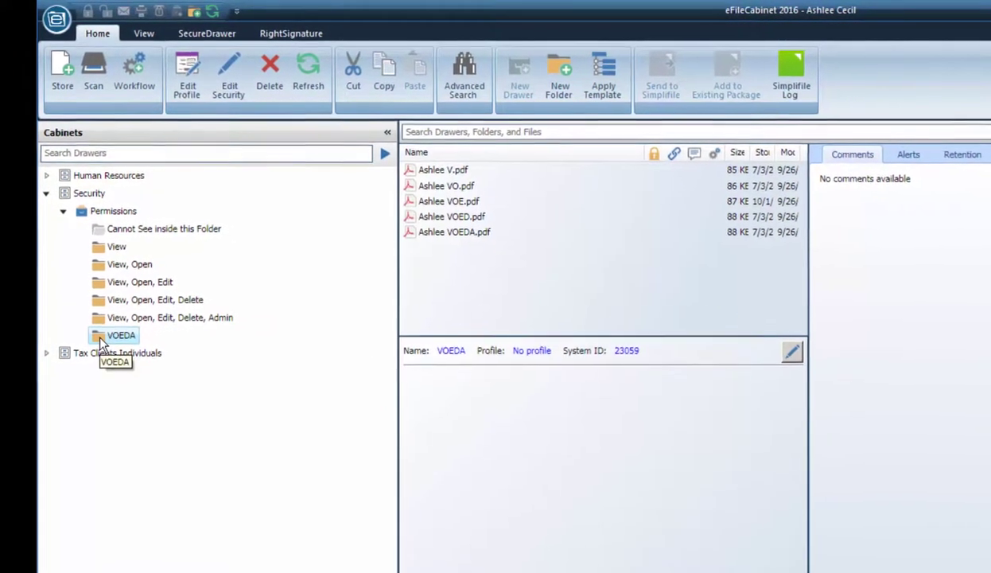
{"action": "right_click", "coordinate": [98, 336]}
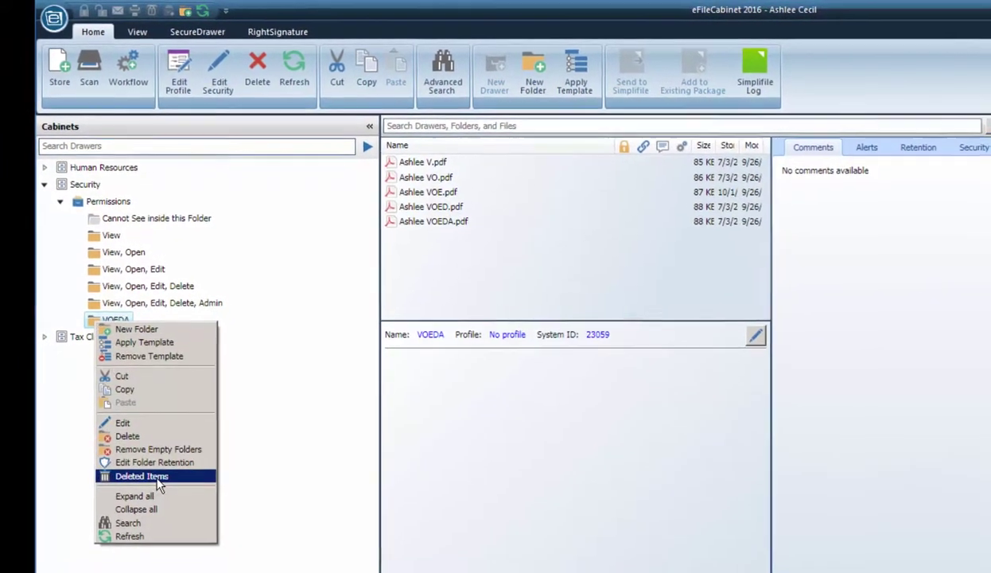
{"action": "left_click", "coordinate": [131, 440]}
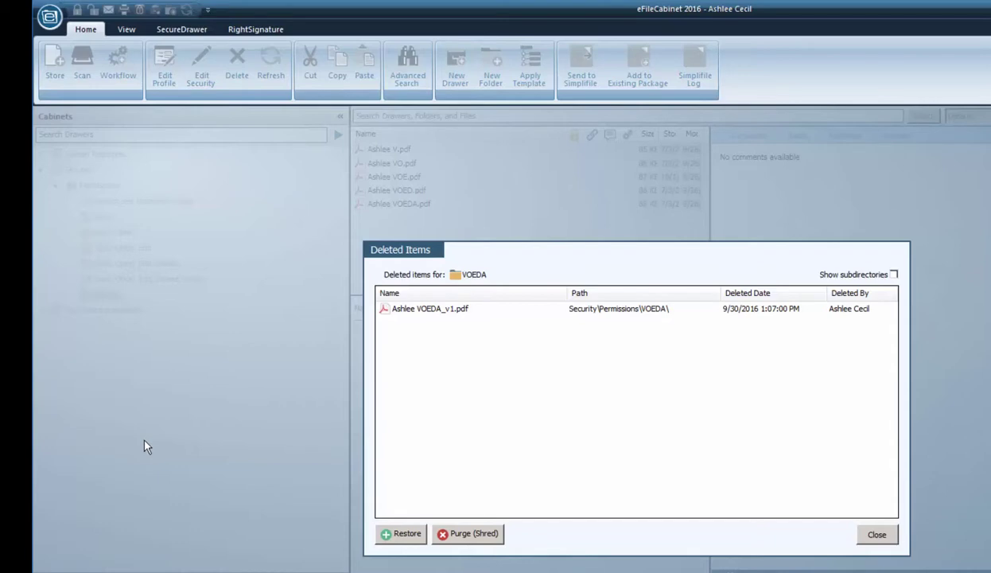
{"action": "left_click", "coordinate": [455, 312]}
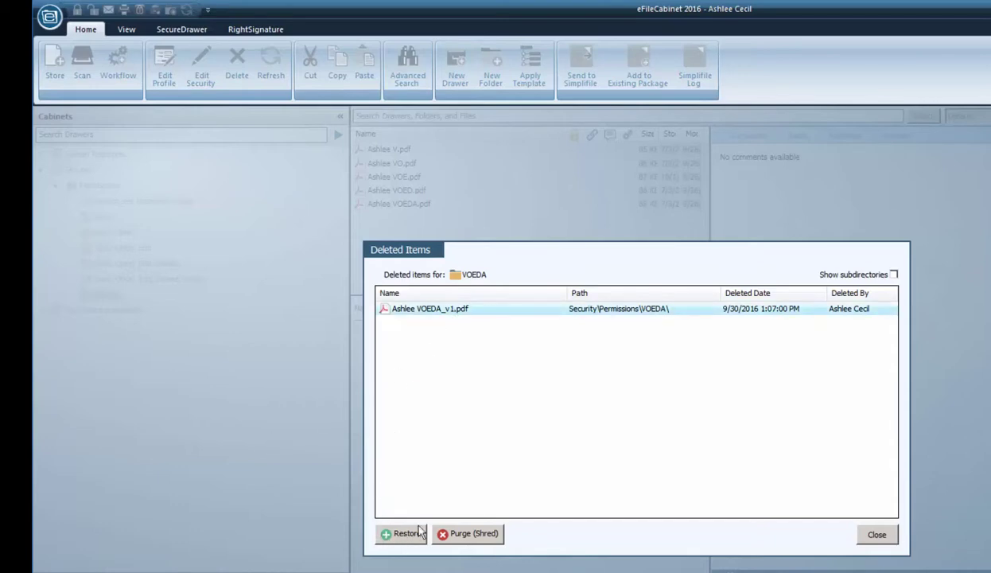
{"action": "left_click", "coordinate": [466, 535]}
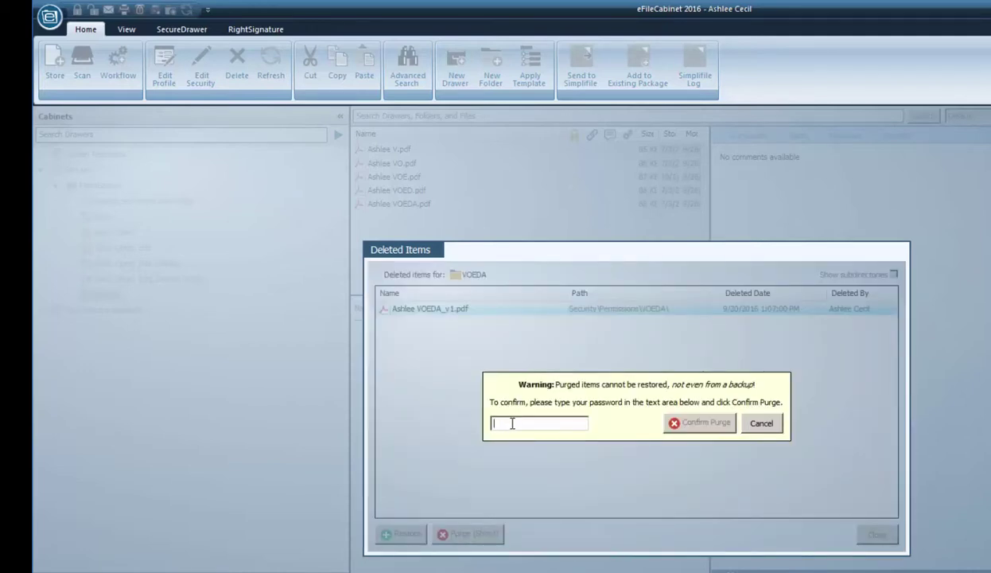
{"action": "type", "text": "*******"}
{"action": "left_click", "coordinate": [706, 424]}
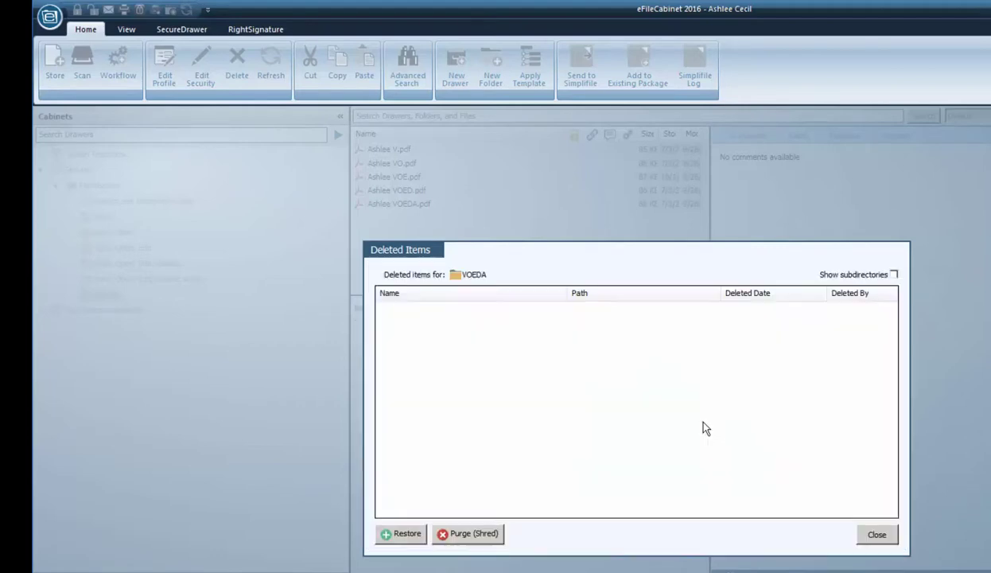
{"action": "left_click", "coordinate": [877, 535]}
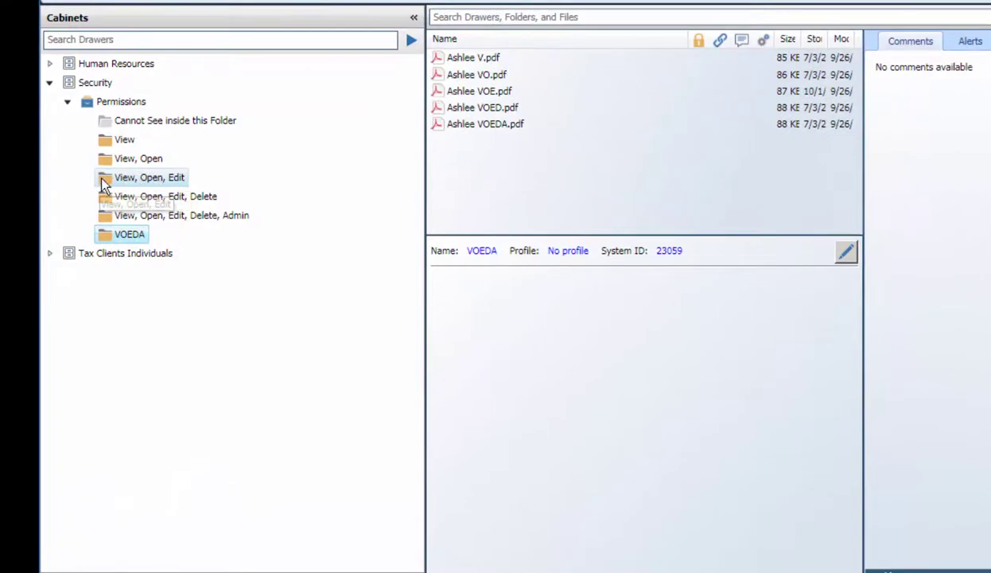
Check the right-click options of the View, Open, Edit folder and the Security cabinet
{"action": "left_click", "coordinate": [102, 180]}
{"action": "right_click", "coordinate": [102, 180]}
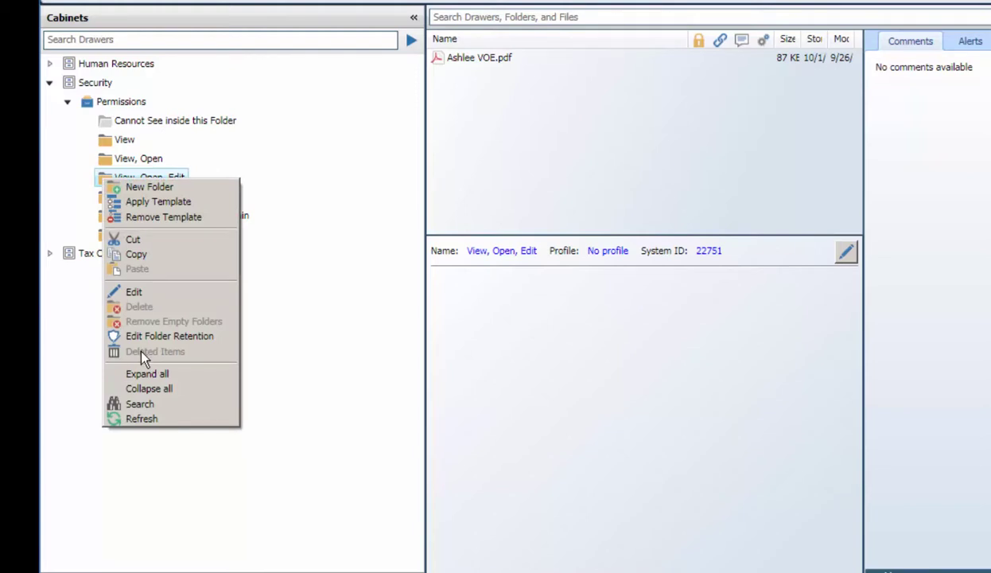
{"action": "left_click", "coordinate": [363, 412]}
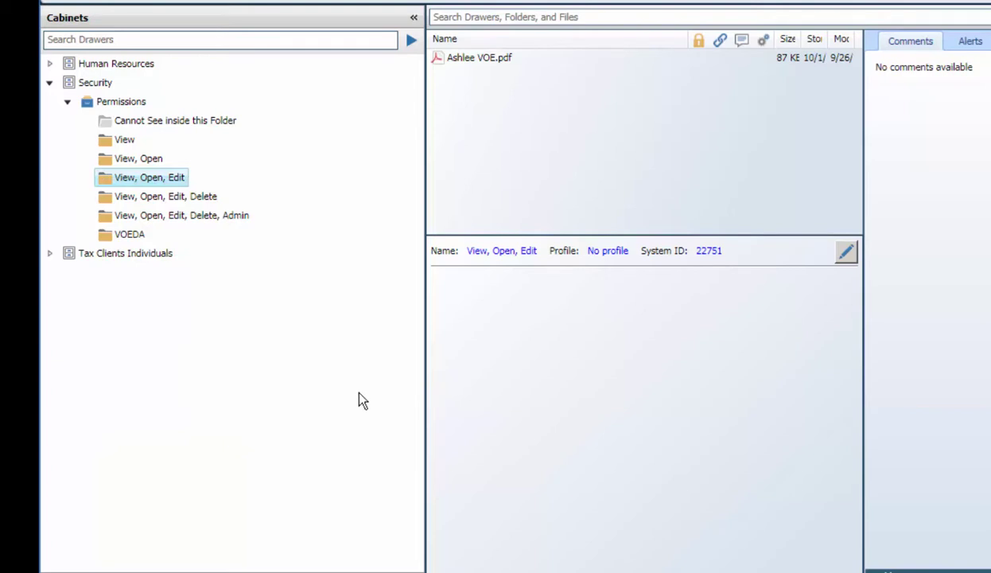
{"action": "left_click", "coordinate": [72, 87]}
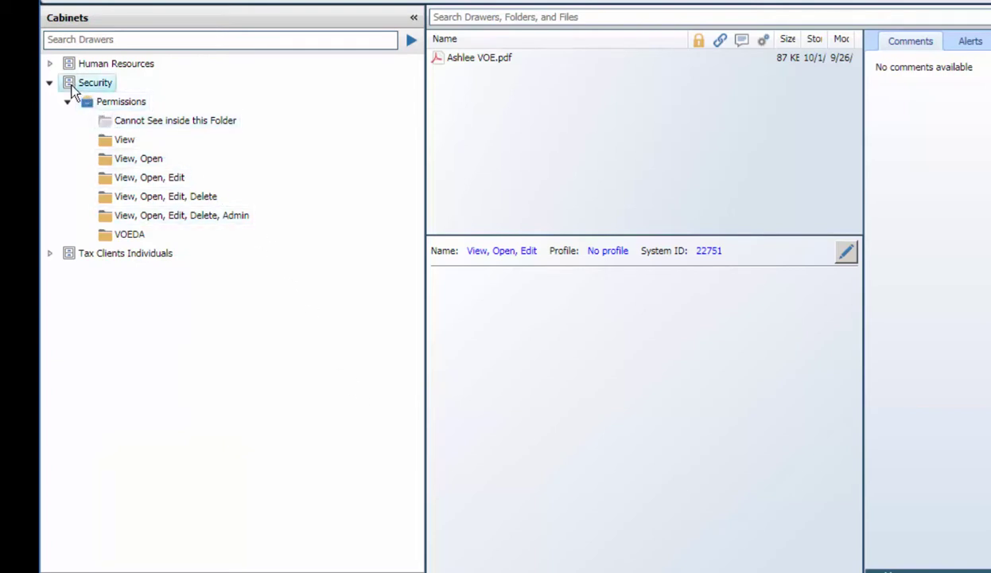
{"action": "right_click", "coordinate": [71, 89]}
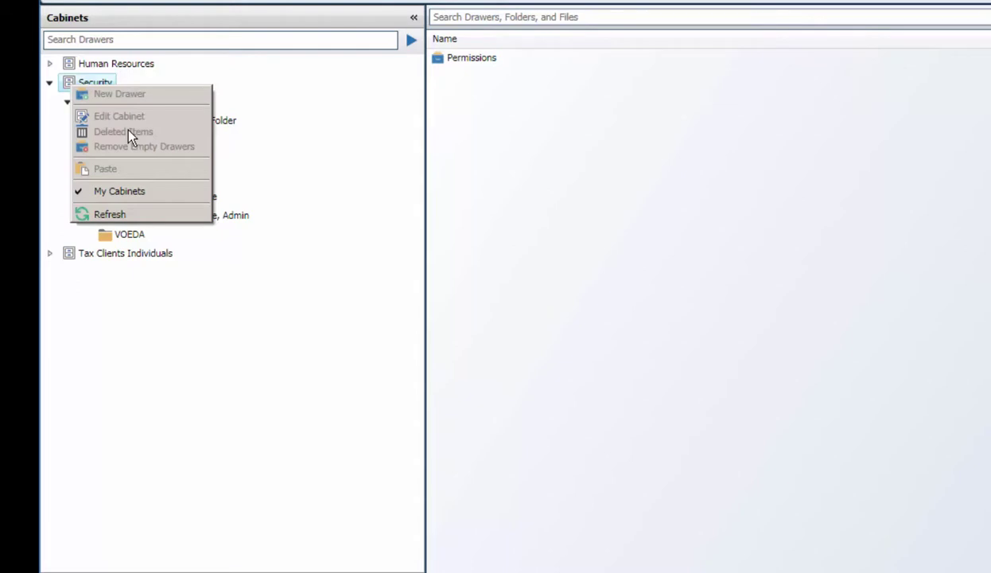
{"action": "left_click", "coordinate": [275, 298]}
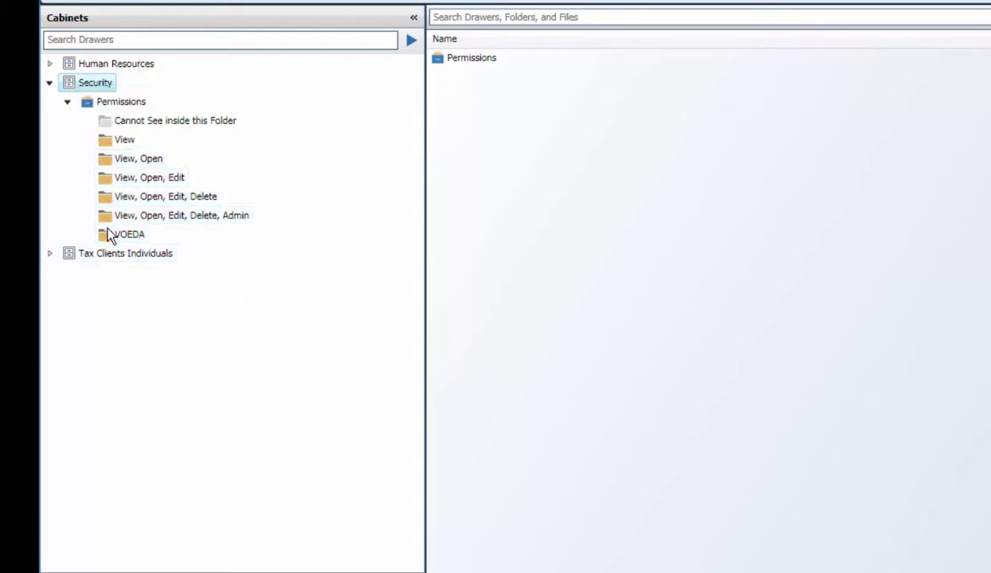
Check the Permissions drawer's options, then collapse Security and expand Tax Clients Individuals
{"action": "left_click", "coordinate": [92, 107]}
{"action": "right_click", "coordinate": [93, 108]}
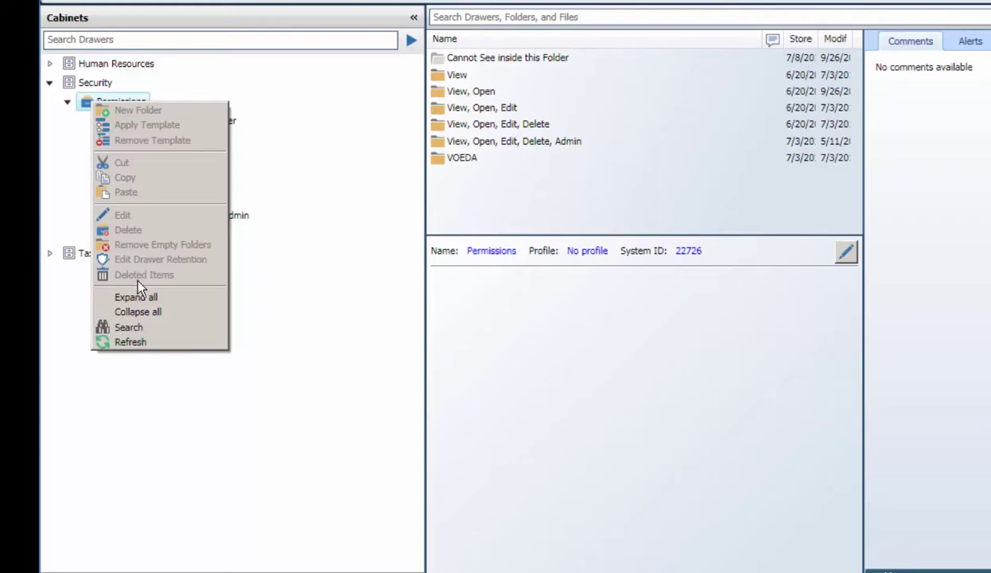
{"action": "left_click", "coordinate": [278, 335]}
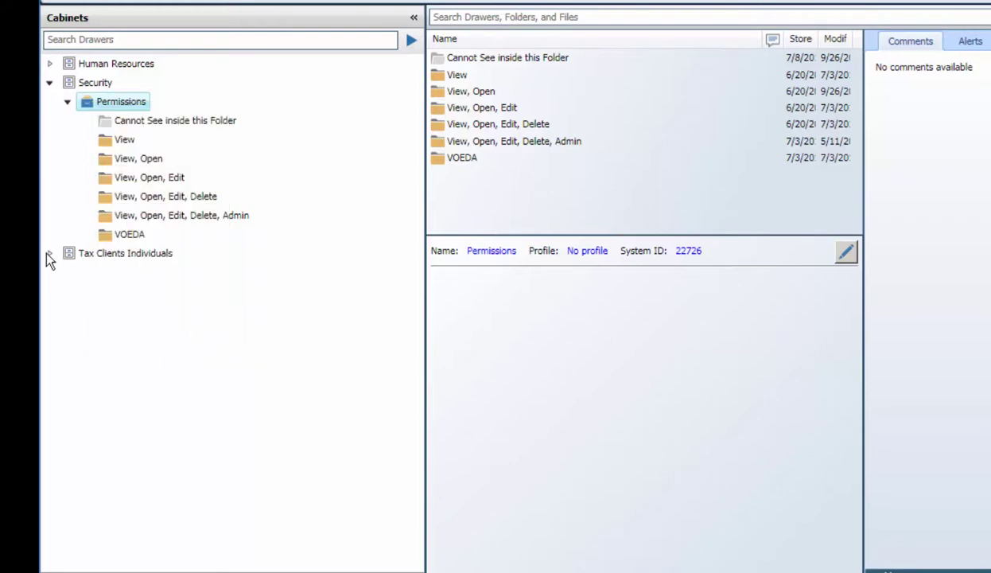
{"action": "left_click", "coordinate": [50, 82]}
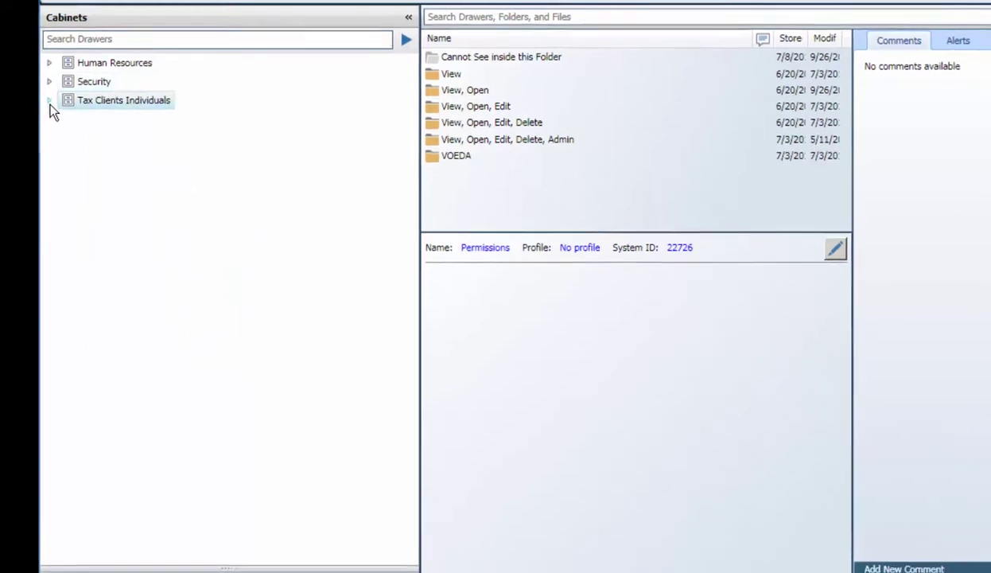
{"action": "left_click", "coordinate": [50, 101]}
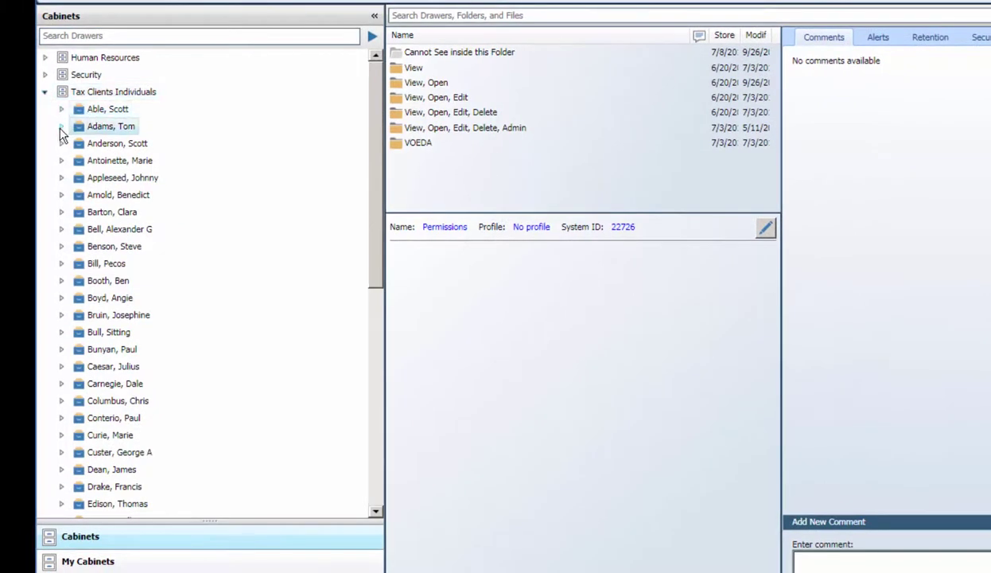
Delete the second client's Tax folder, confirming with Yes
{"action": "left_click", "coordinate": [61, 127]}
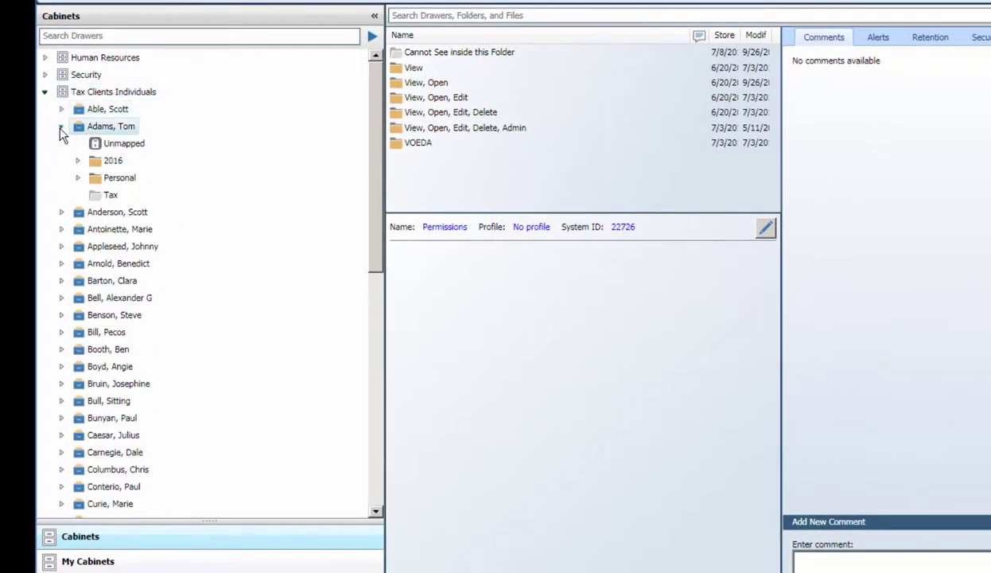
{"action": "left_click", "coordinate": [95, 197]}
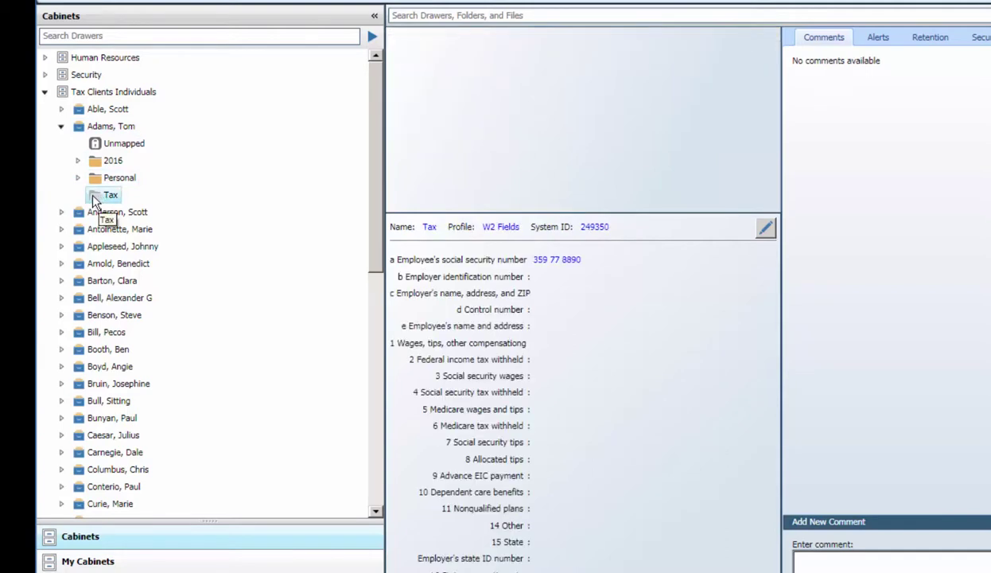
{"action": "right_click", "coordinate": [95, 201]}
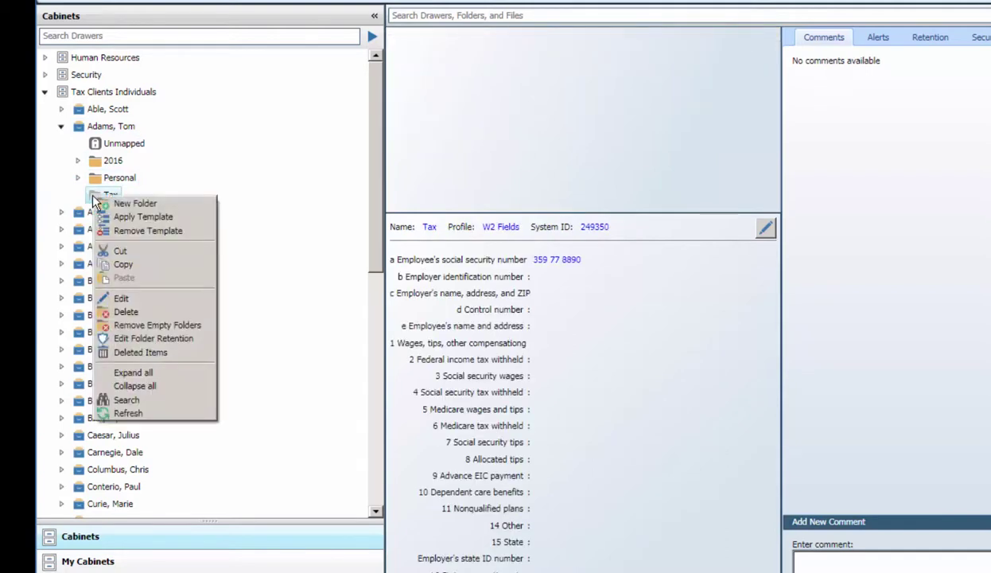
{"action": "left_click", "coordinate": [124, 313]}
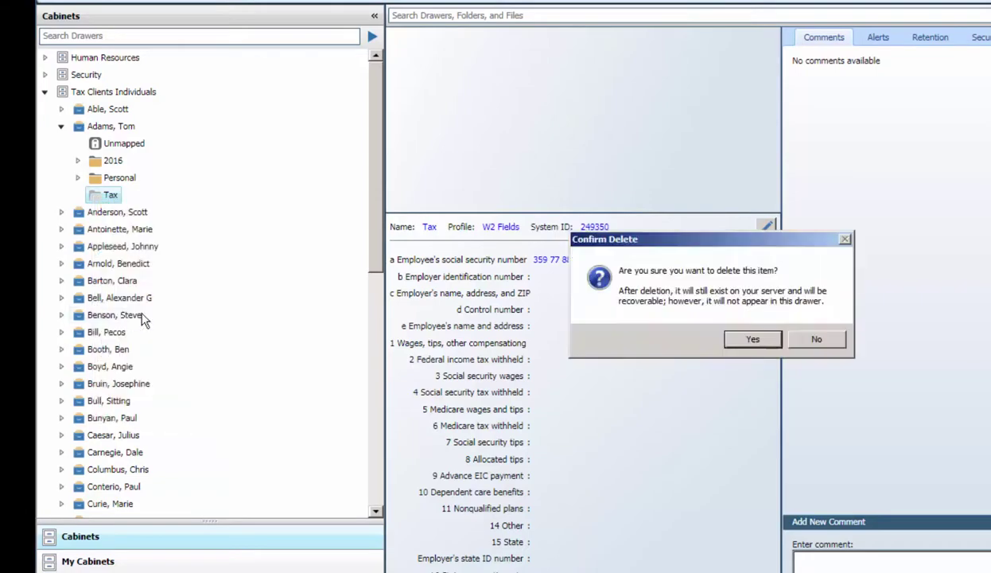
{"action": "left_click", "coordinate": [752, 340]}
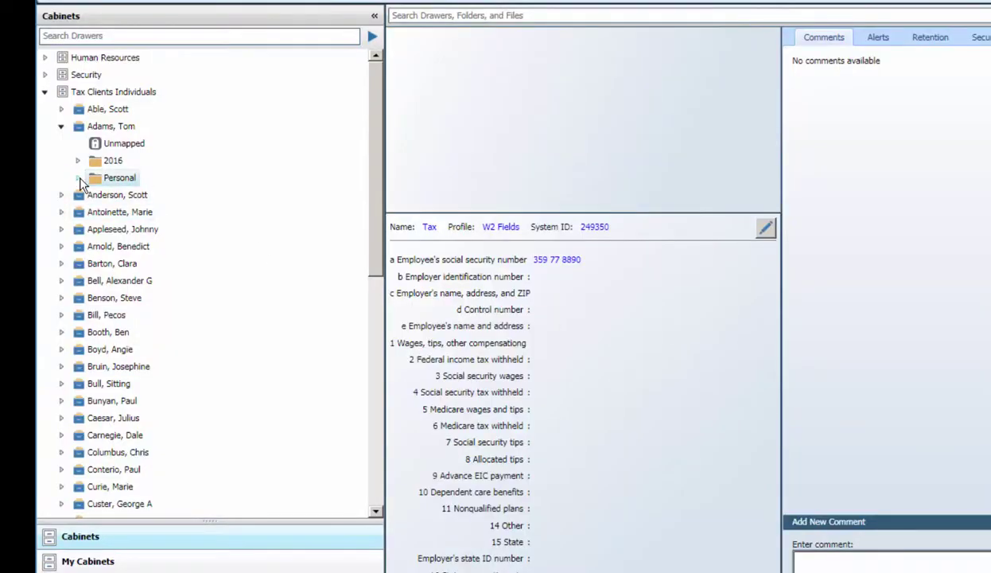
Delete the 1040 PDF from the client's 2016 Source Documents folder, confirming with Yes
{"action": "left_click", "coordinate": [78, 178]}
{"action": "left_click", "coordinate": [78, 161]}
{"action": "left_click", "coordinate": [111, 213]}
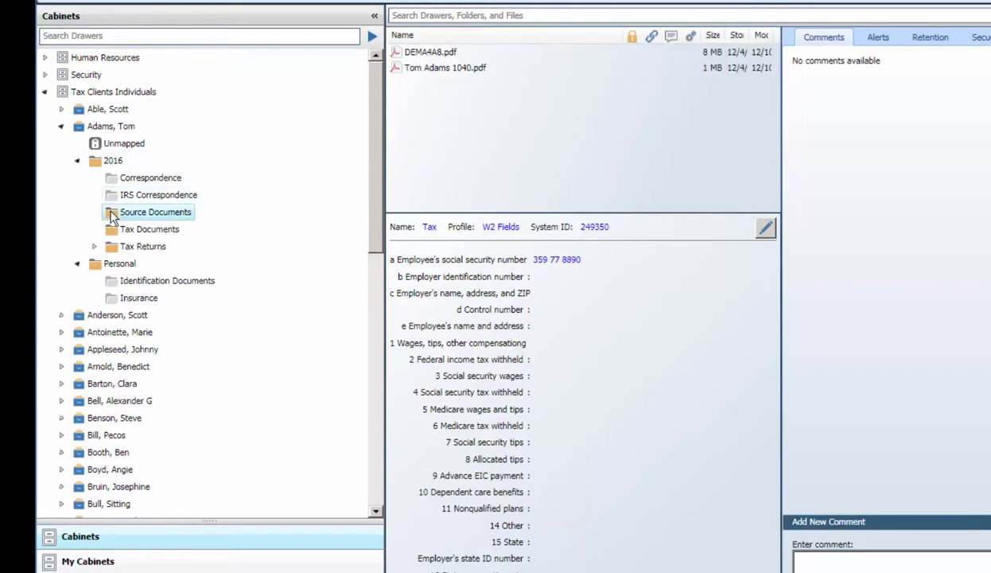
{"action": "left_click", "coordinate": [424, 72]}
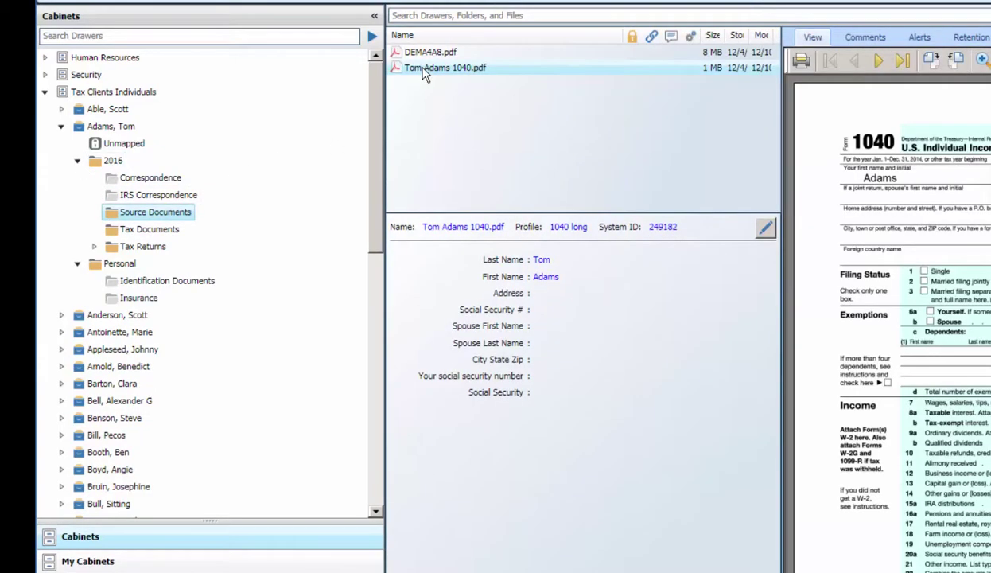
{"action": "right_click", "coordinate": [425, 72]}
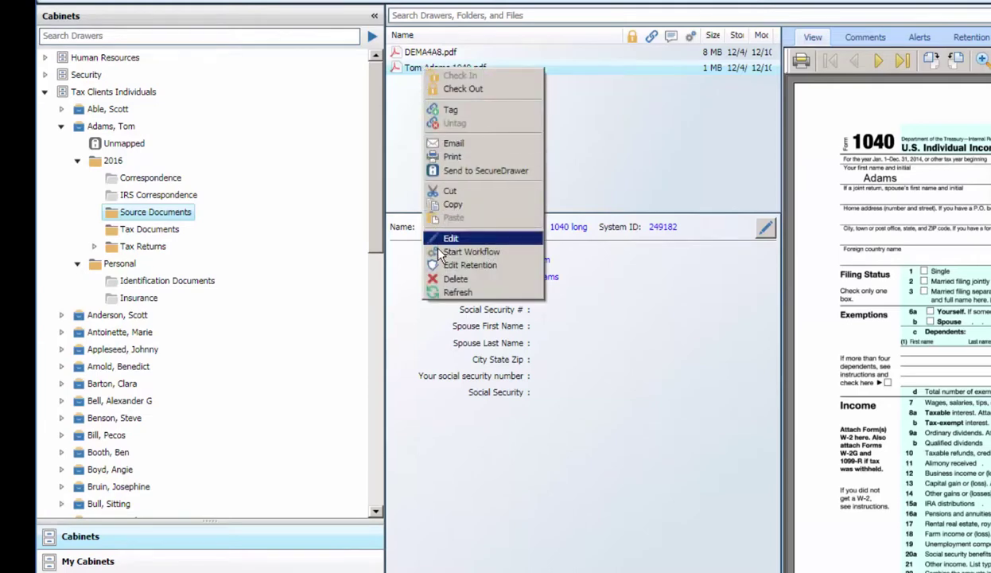
{"action": "left_click", "coordinate": [455, 280]}
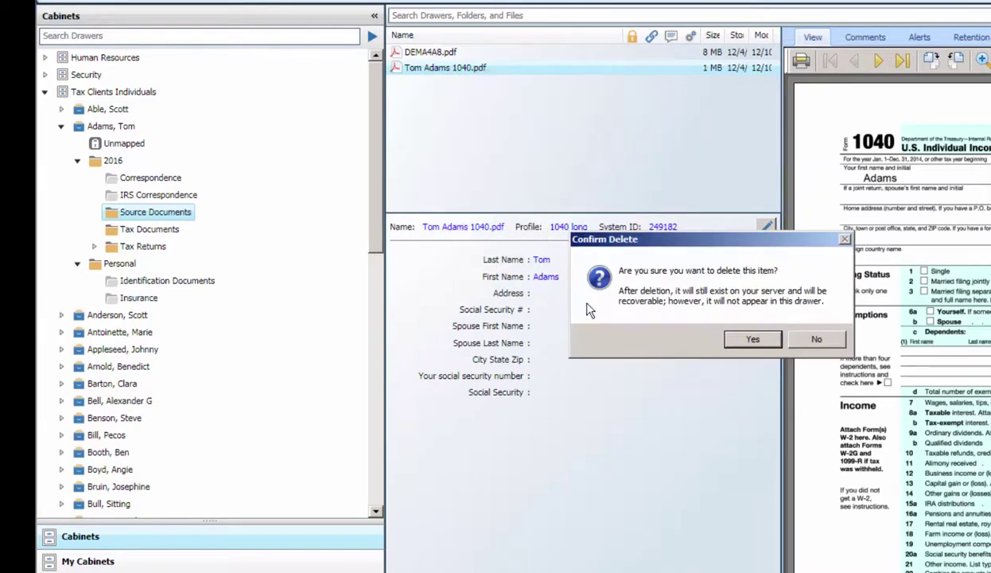
{"action": "left_click", "coordinate": [752, 340]}
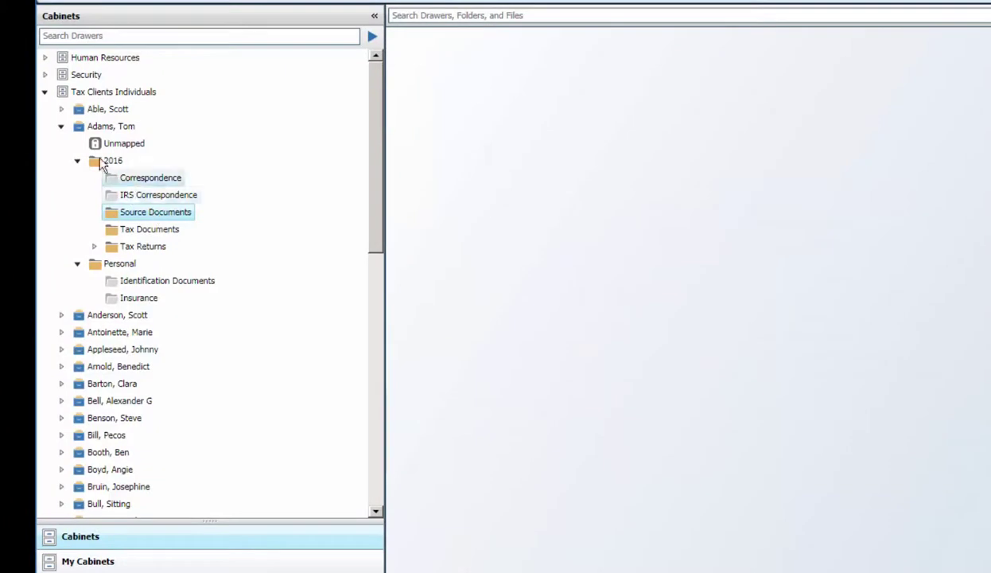
List the client drawer's deleted items with subdirectories, showing Tax and the 1040 PDF, then collapse the cabinet
{"action": "left_click", "coordinate": [80, 132]}
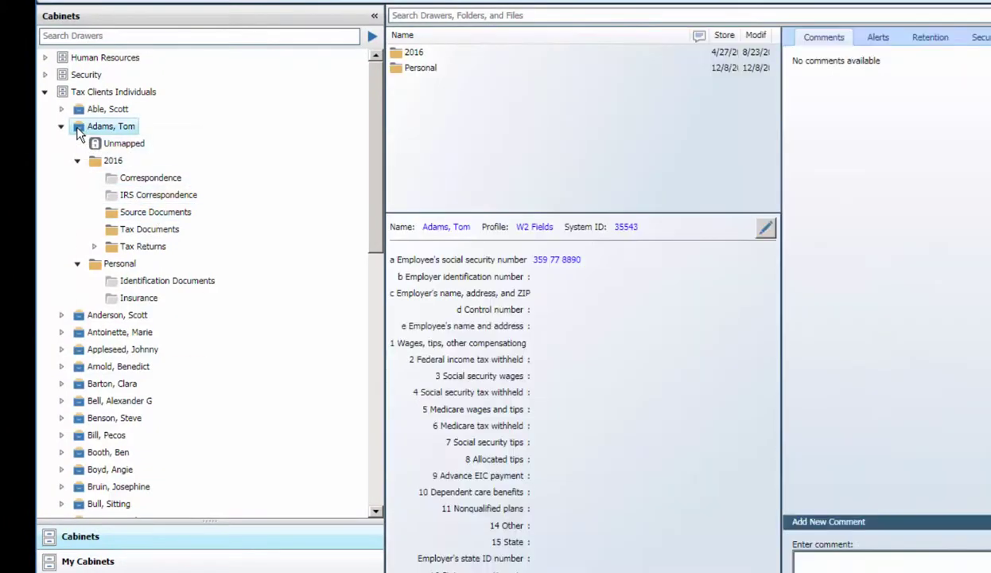
{"action": "right_click", "coordinate": [80, 132]}
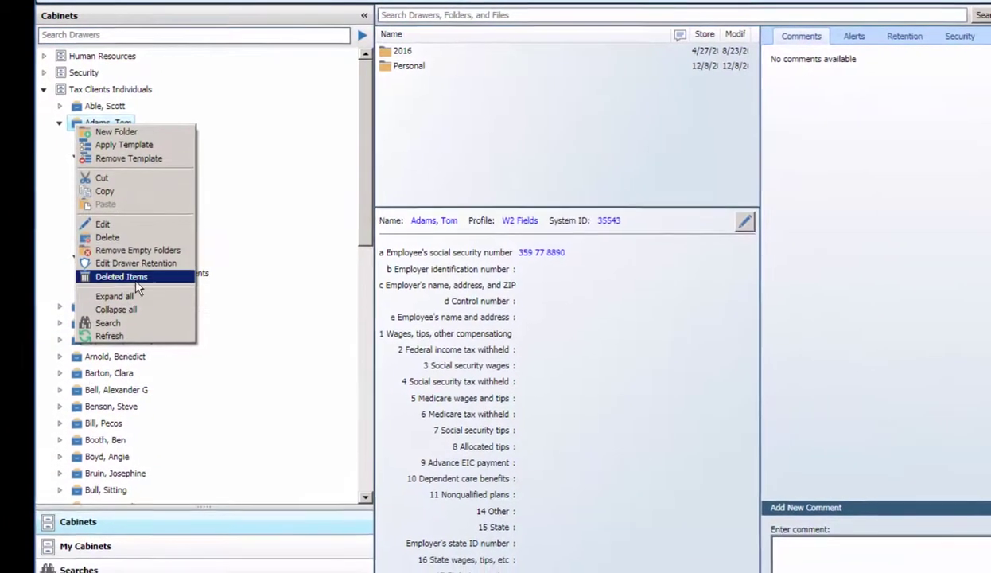
{"action": "left_click", "coordinate": [124, 283]}
{"action": "left_click", "coordinate": [412, 223]}
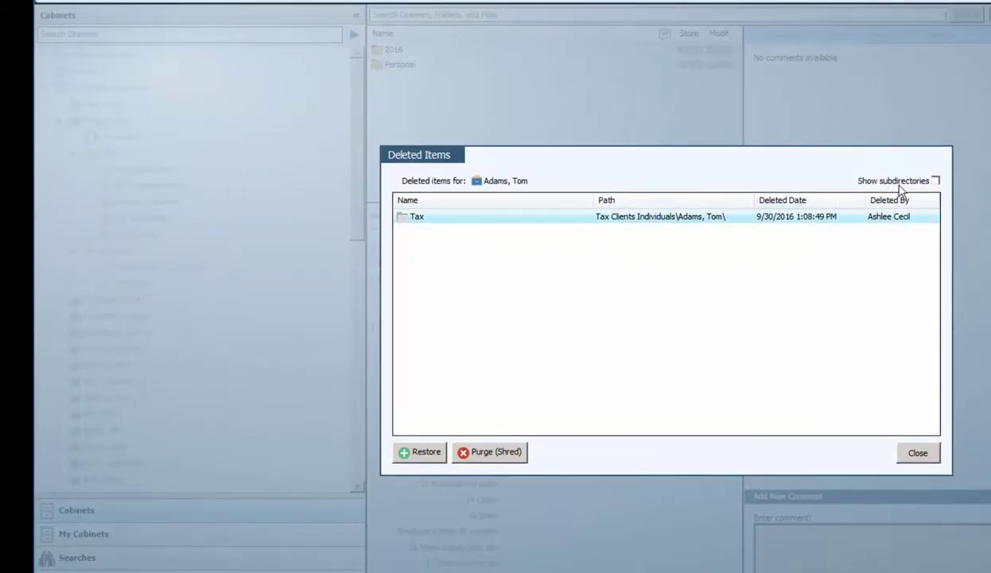
{"action": "left_click", "coordinate": [935, 182]}
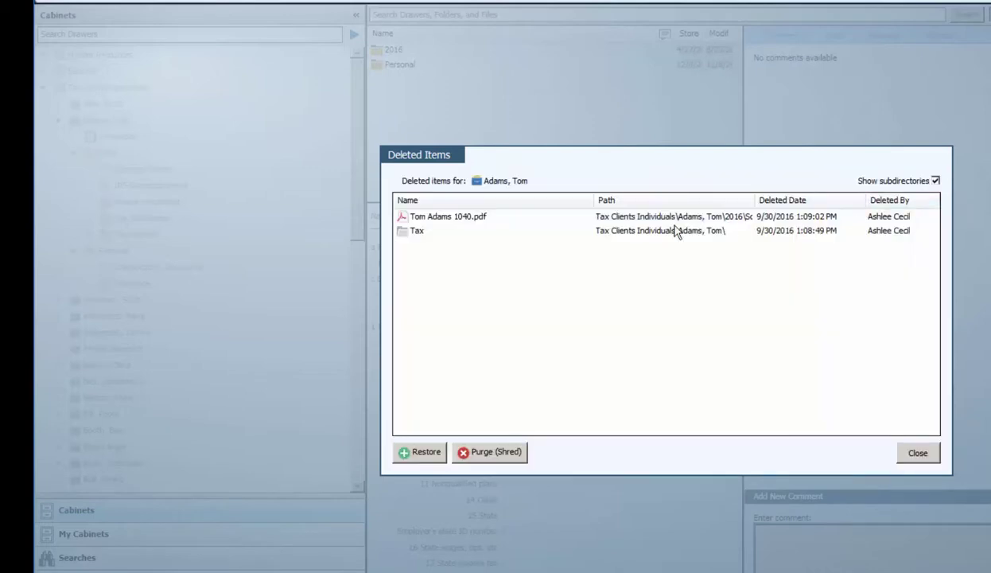
{"action": "left_click", "coordinate": [412, 221]}
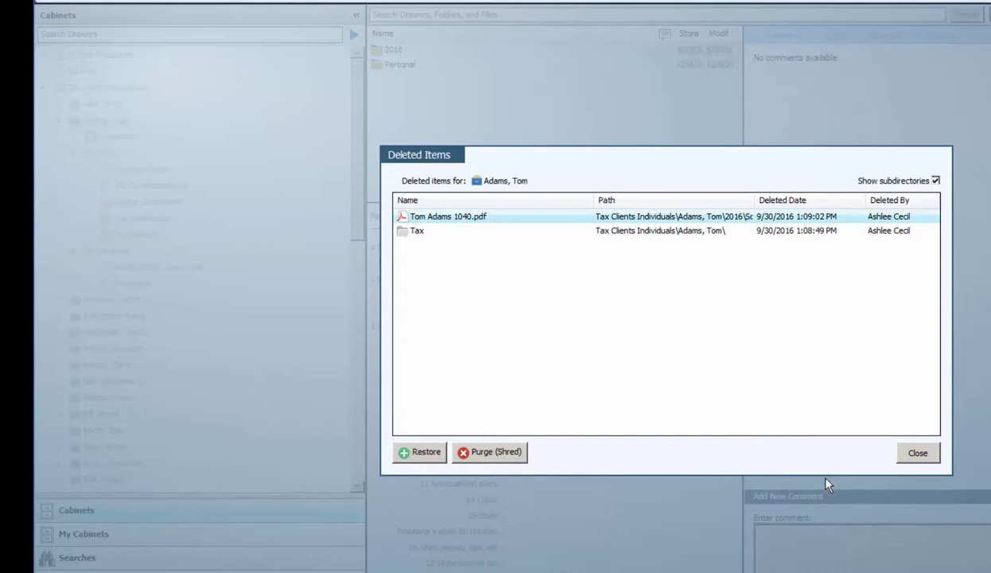
{"action": "left_click", "coordinate": [918, 455]}
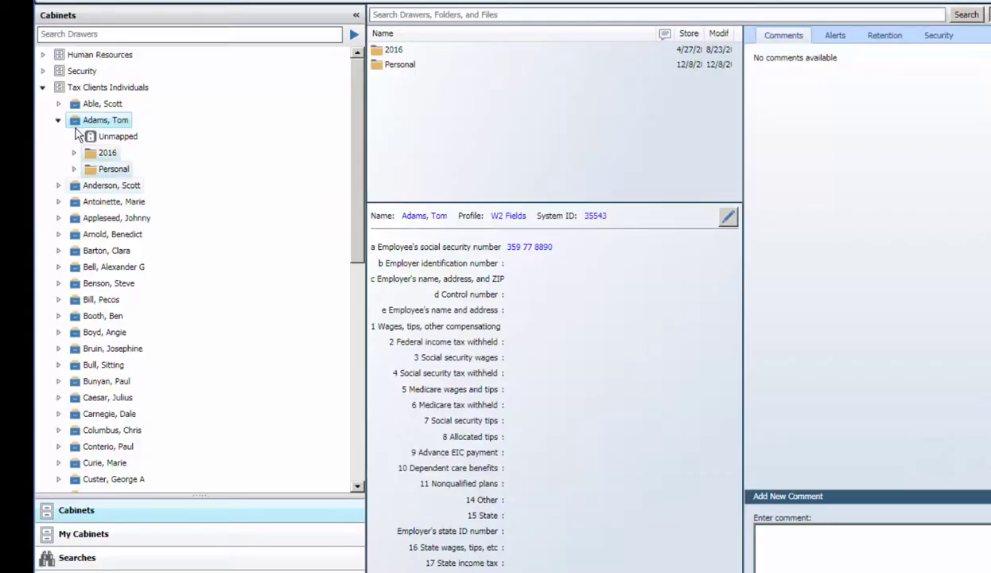
{"action": "left_click", "coordinate": [43, 88]}
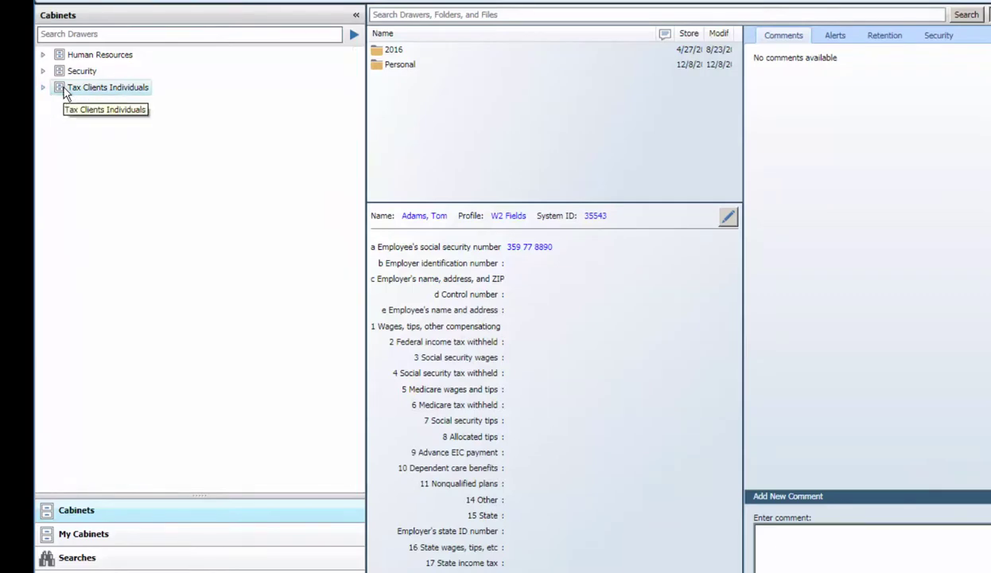
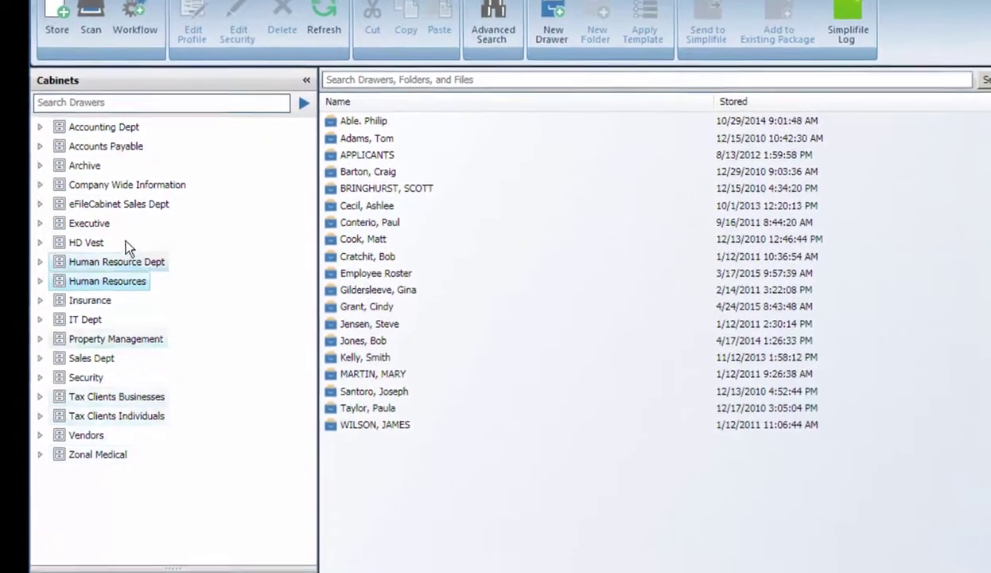
Switch the navigation pane to My Cabinets so only Human Resources is listed
{"action": "left_click", "coordinate": [96, 572]}
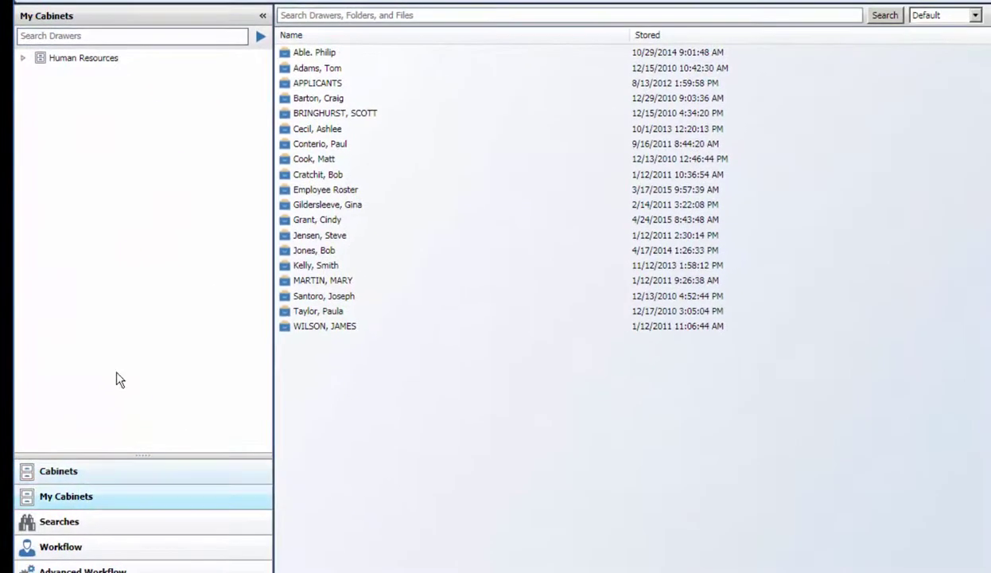
Filter the Human Resources drawers by the employee's name and select the matching drawer
{"action": "left_click", "coordinate": [24, 59]}
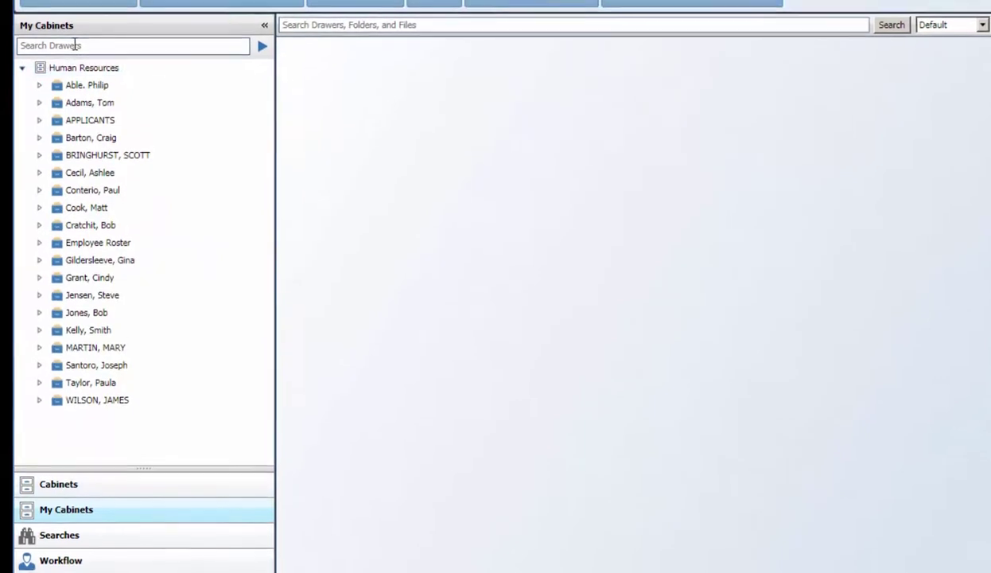
{"action": "left_click", "coordinate": [74, 36]}
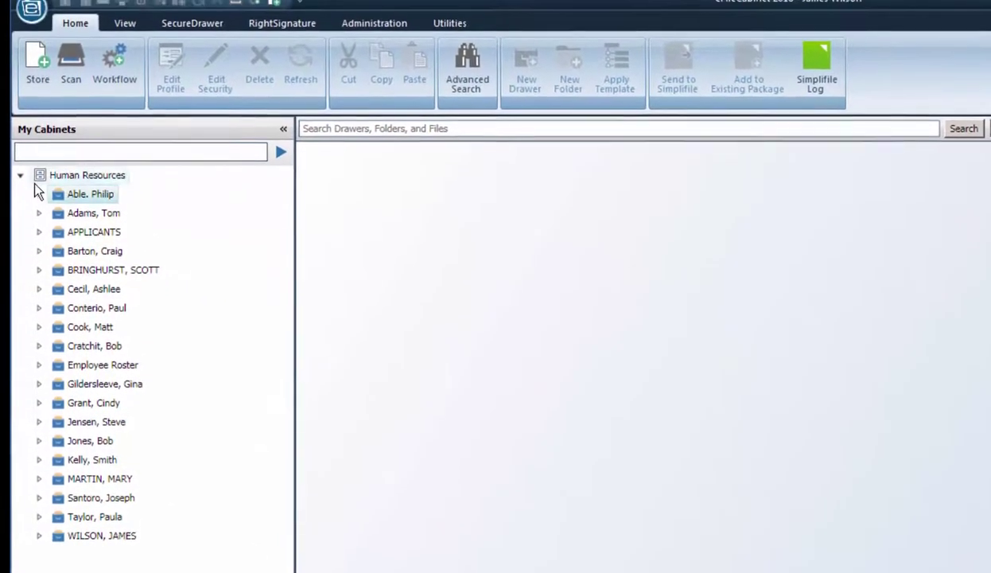
{"action": "left_click", "coordinate": [39, 160]}
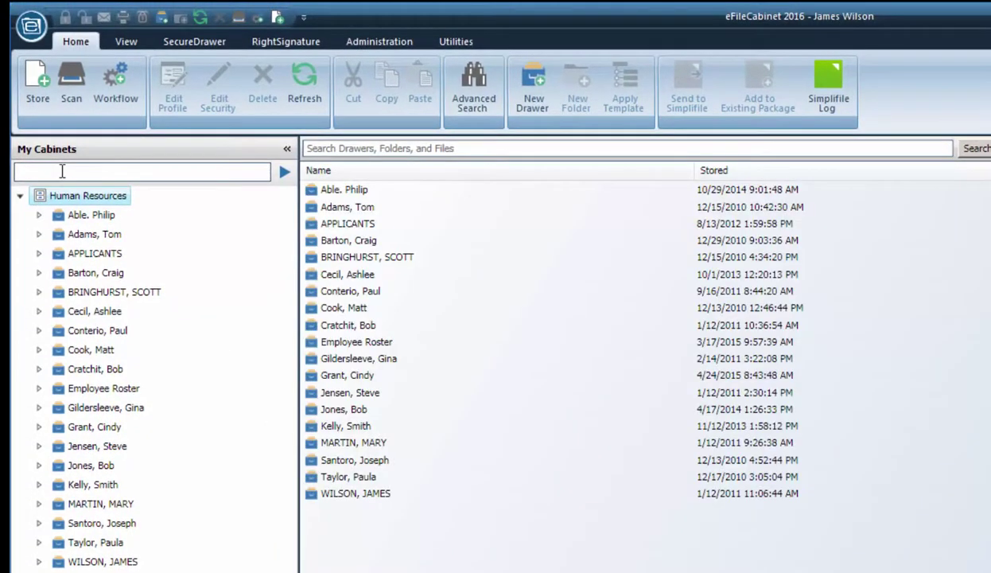
{"action": "left_click", "coordinate": [62, 171]}
{"action": "type", "text": "matt"}
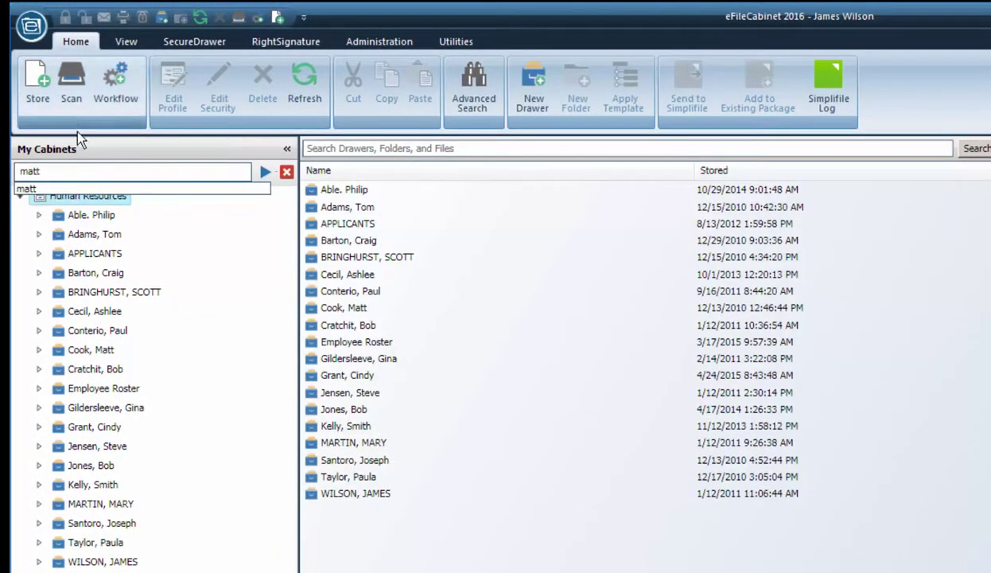
{"action": "left_click", "coordinate": [263, 173]}
{"action": "left_click", "coordinate": [57, 218]}
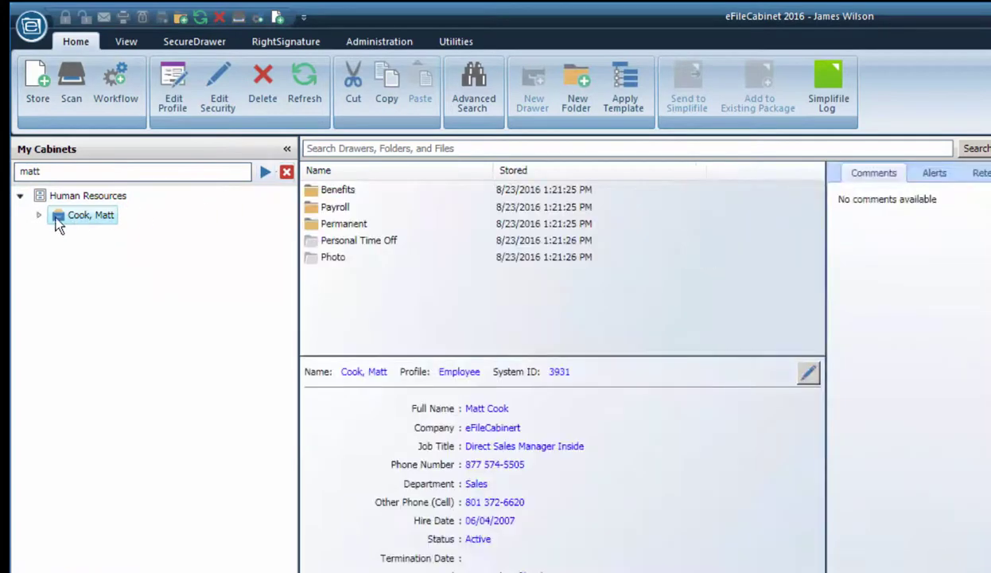
Expand all folders in the employee's drawer and open Permanent > Resume
{"action": "left_click", "coordinate": [38, 216]}
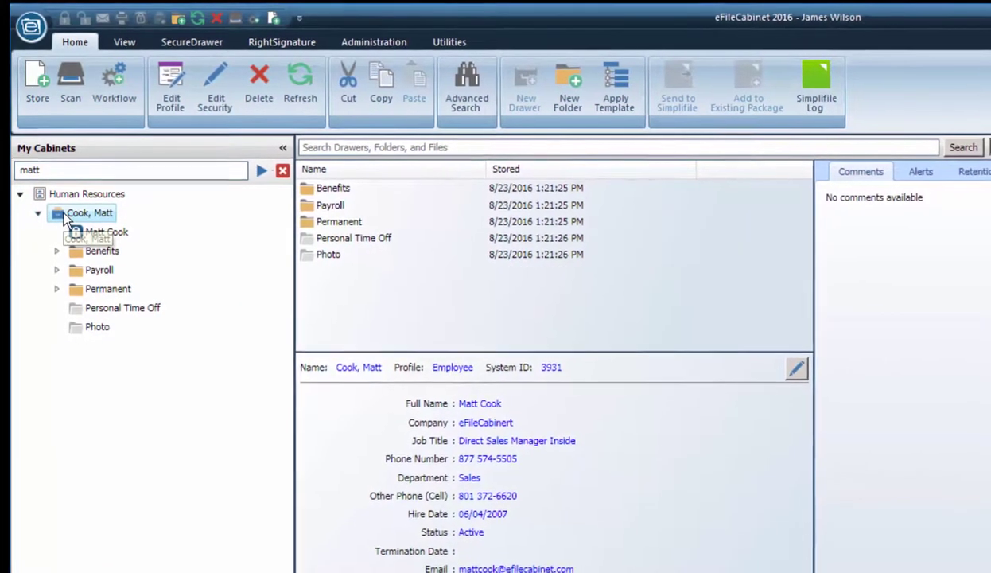
{"action": "right_click", "coordinate": [62, 206]}
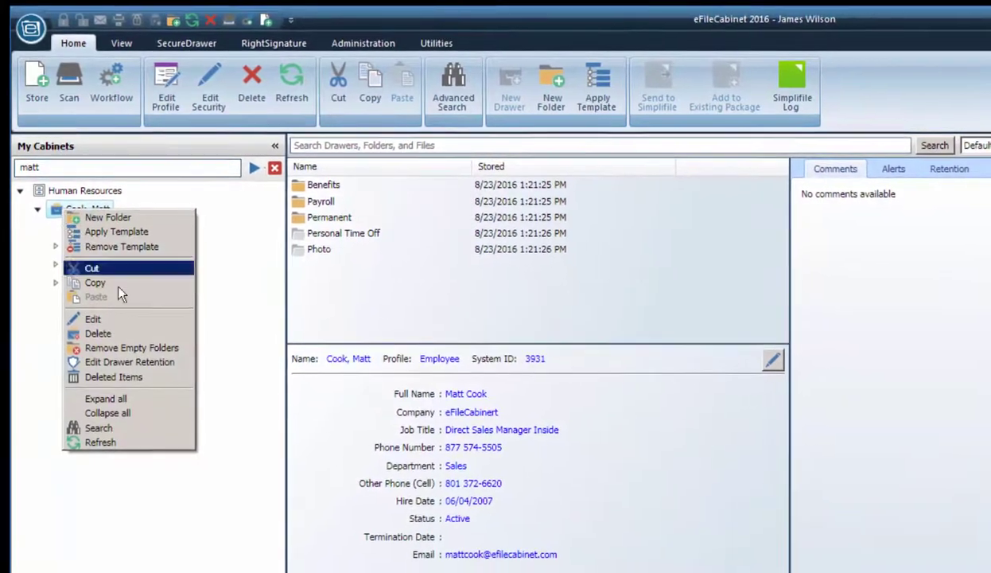
{"action": "left_click", "coordinate": [144, 396]}
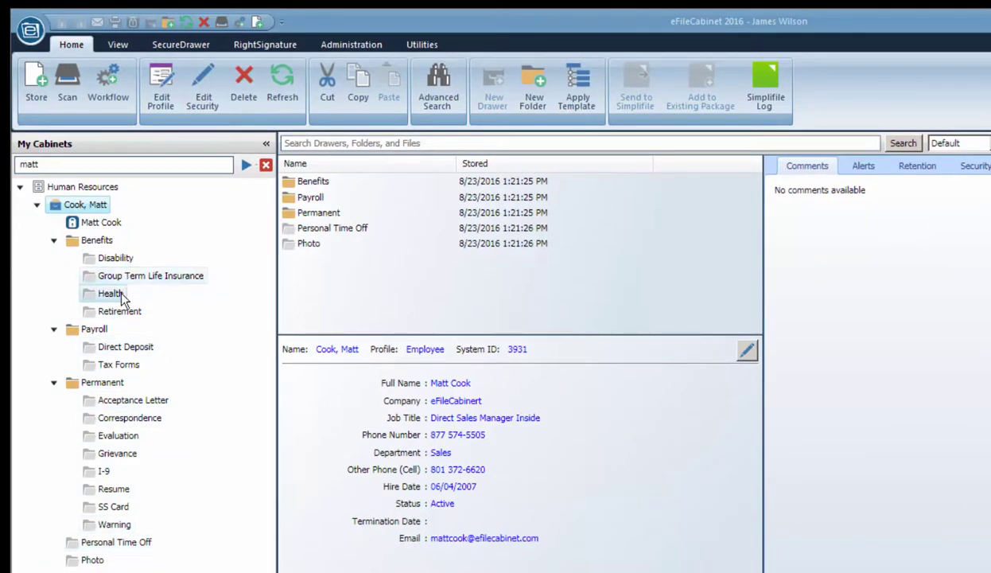
{"action": "left_click", "coordinate": [104, 491]}
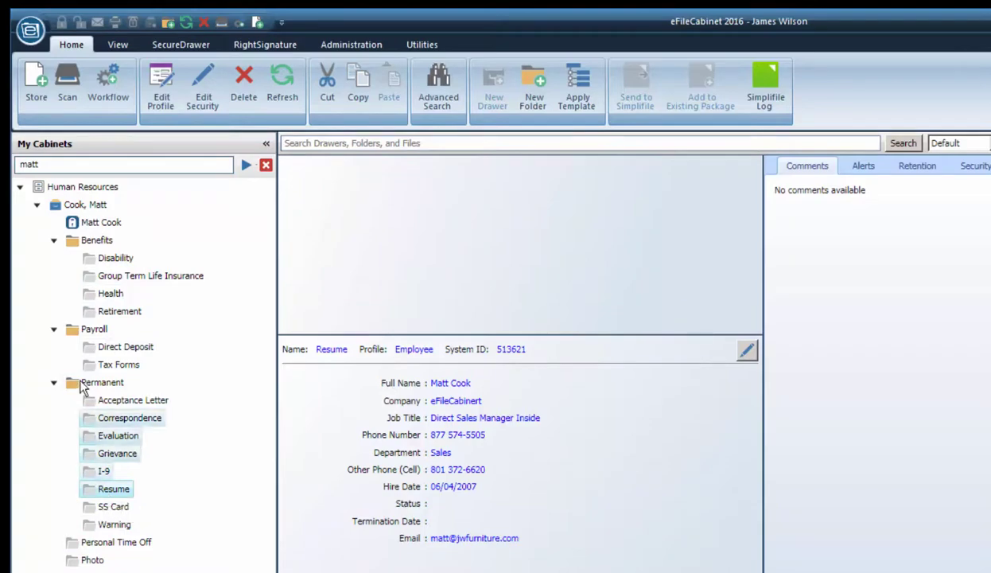
Preview the desktop files and pick the employee's resume PDF to store
{"action": "left_click", "coordinate": [36, 91]}
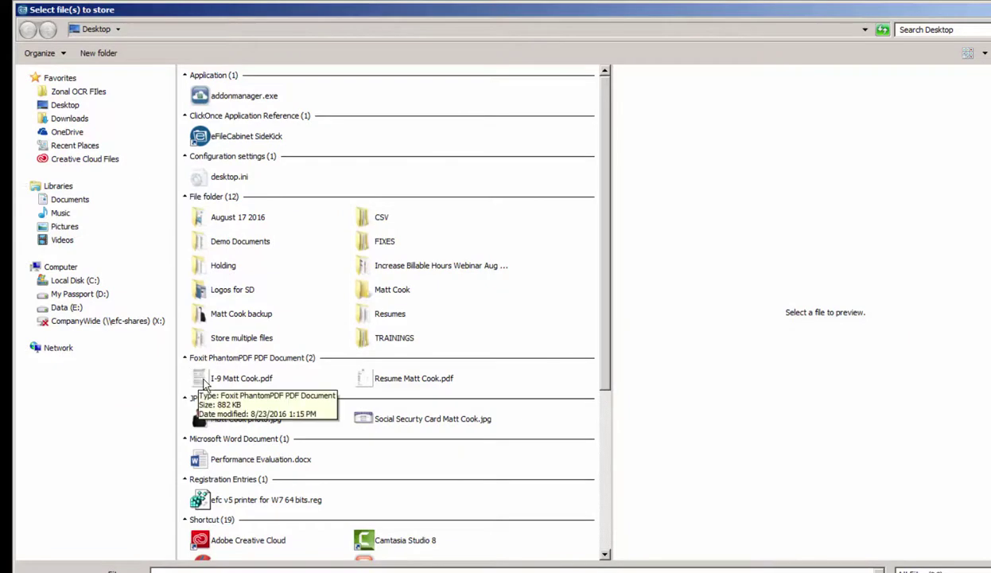
{"action": "left_click", "coordinate": [203, 382]}
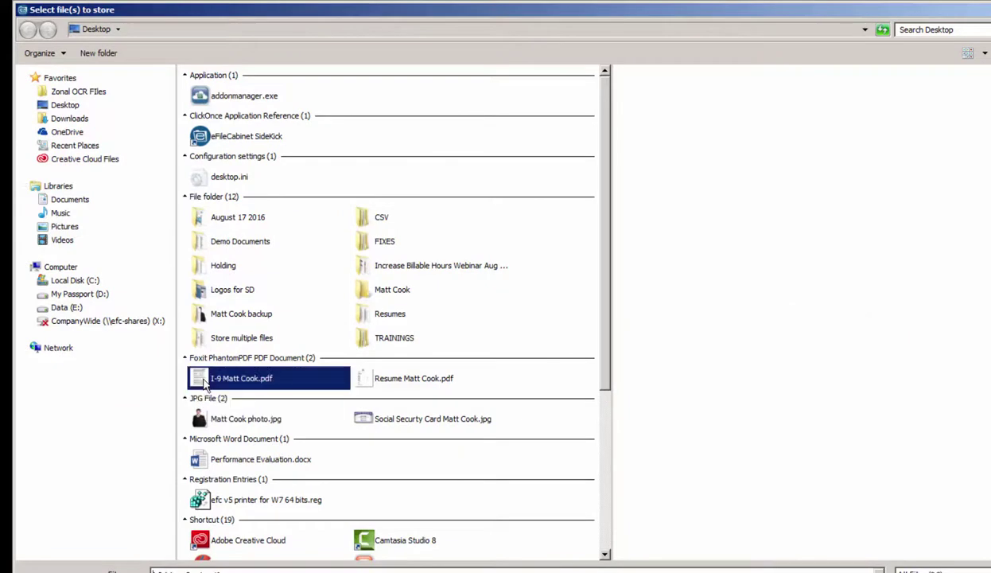
{"action": "left_click", "coordinate": [380, 380]}
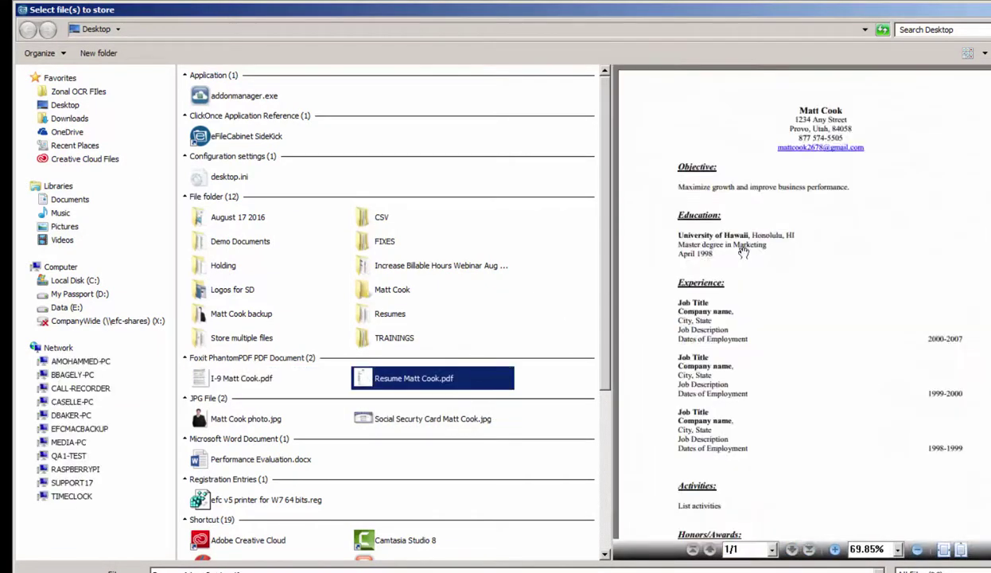
{"action": "left_click", "coordinate": [204, 461]}
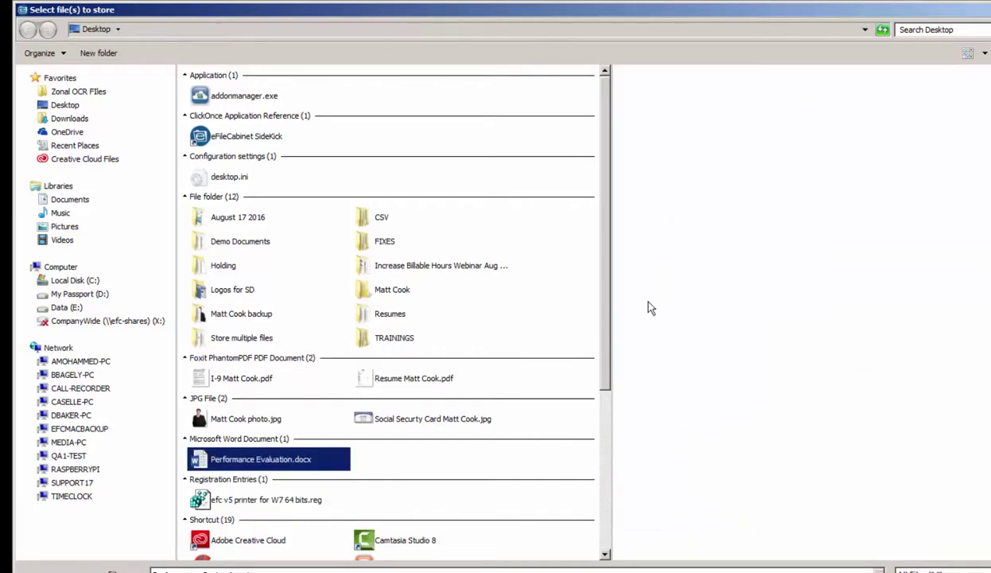
{"action": "left_click", "coordinate": [365, 422]}
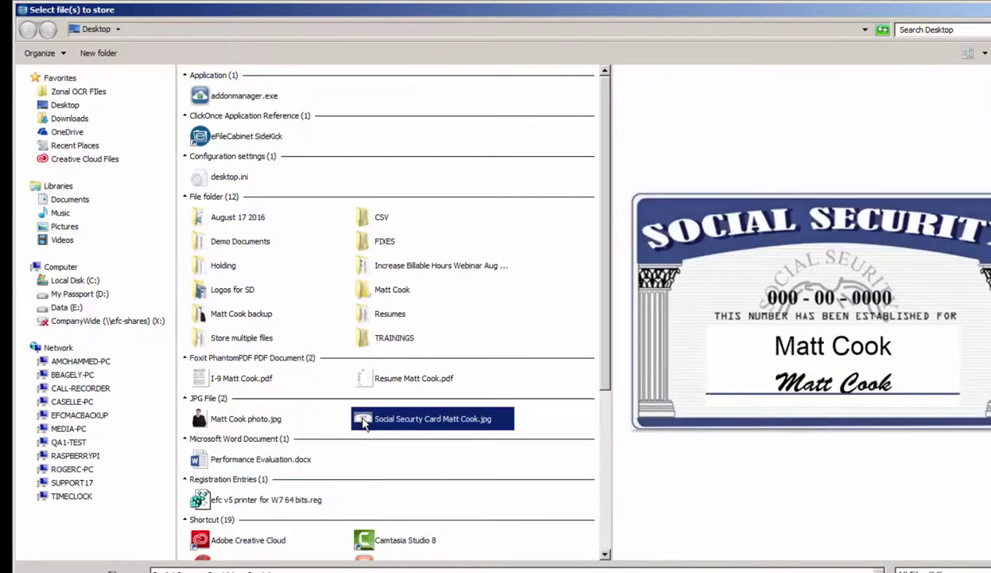
{"action": "left_click", "coordinate": [367, 382]}
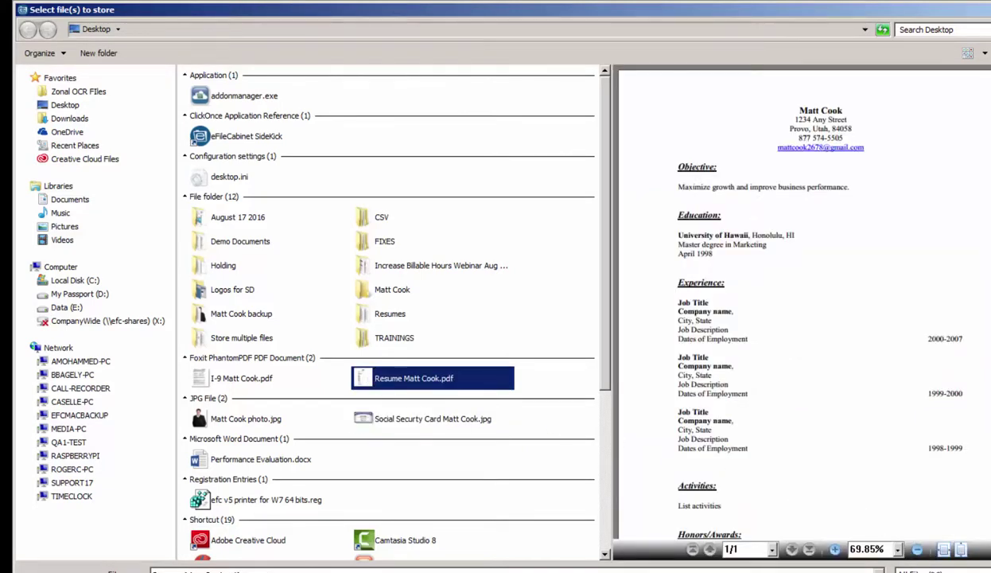
{"action": "key", "text": "Return"}
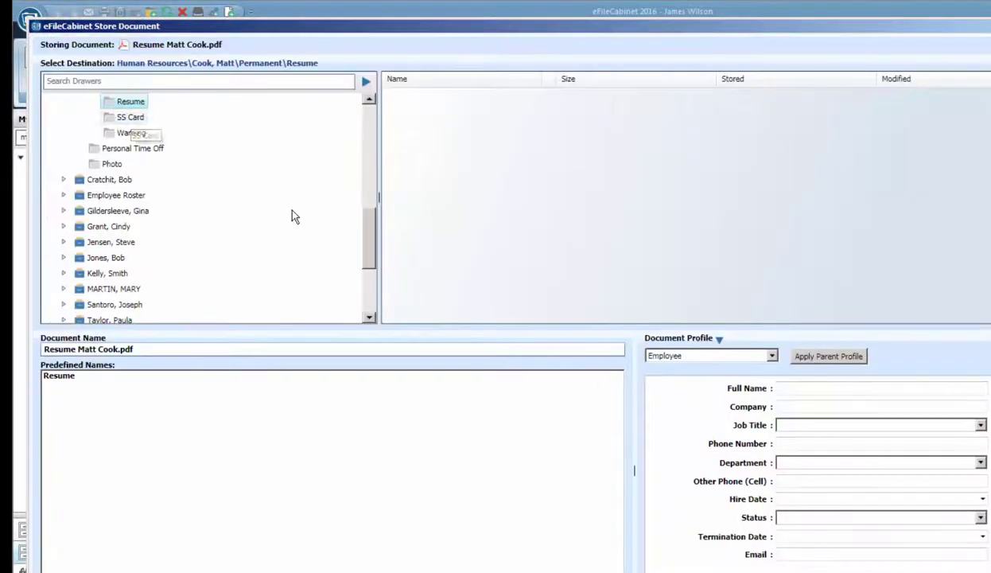
Review the resume PDF in the viewer, then fill the form from the drawer's Employee profile
{"action": "scroll", "coordinate": [356, 245], "scroll_direction": "up", "scroll_amount": 3}
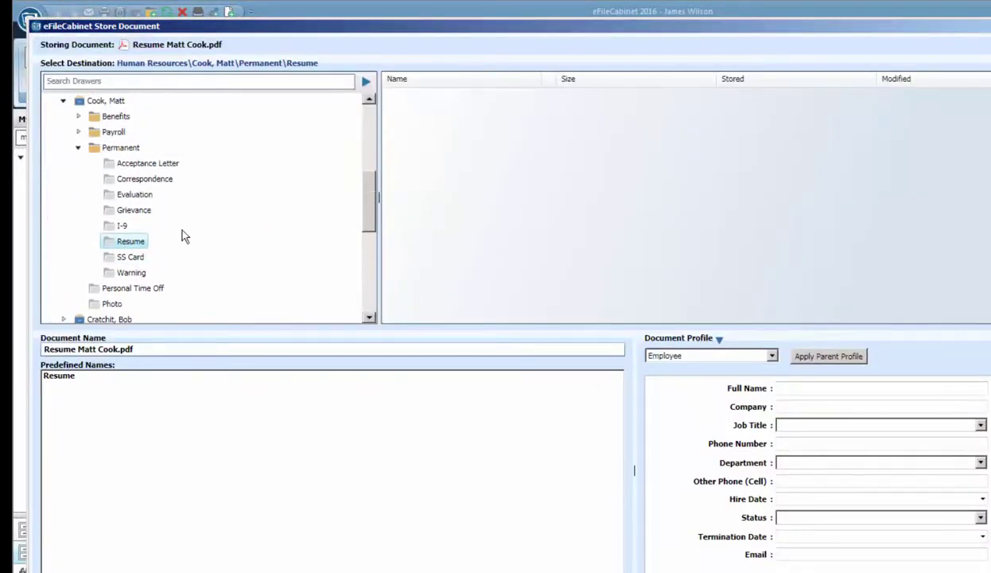
{"action": "left_click_drag", "start_coordinate": [195, 30], "coordinate": [389, 58]}
{"action": "left_click_drag", "start_coordinate": [495, 63], "coordinate": [300, 33]}
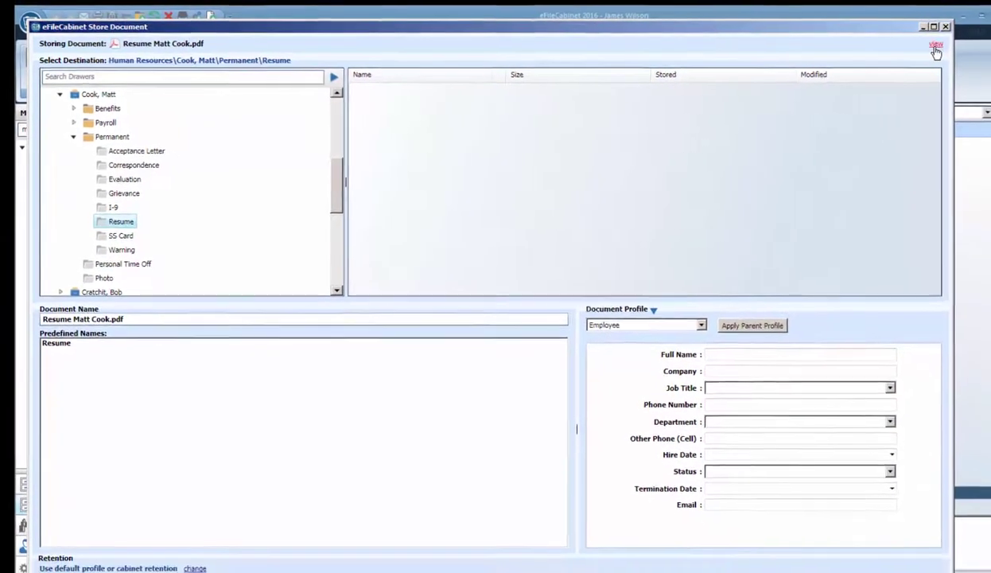
{"action": "left_click", "coordinate": [964, 50]}
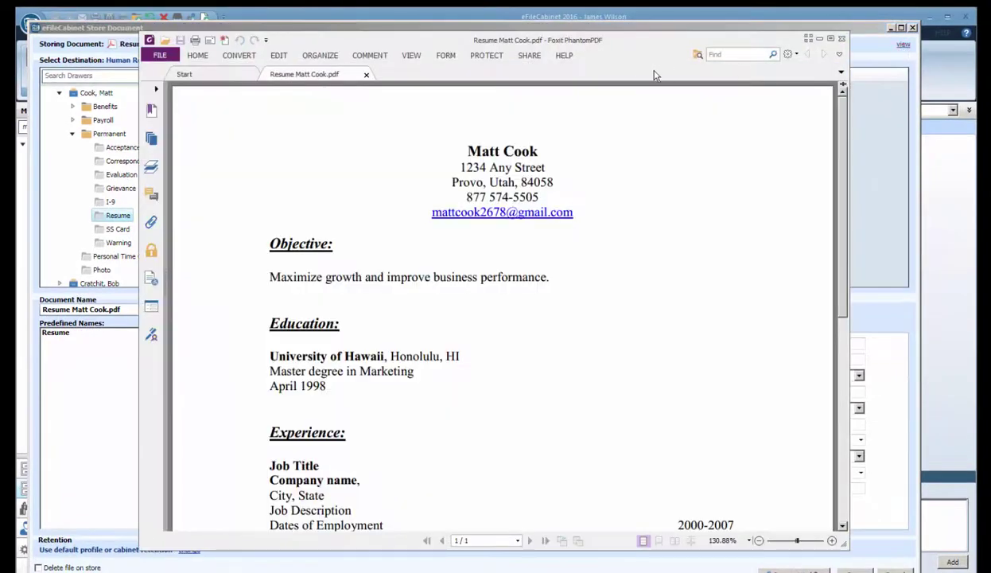
{"action": "left_click_drag", "start_coordinate": [643, 66], "coordinate": [592, 71]}
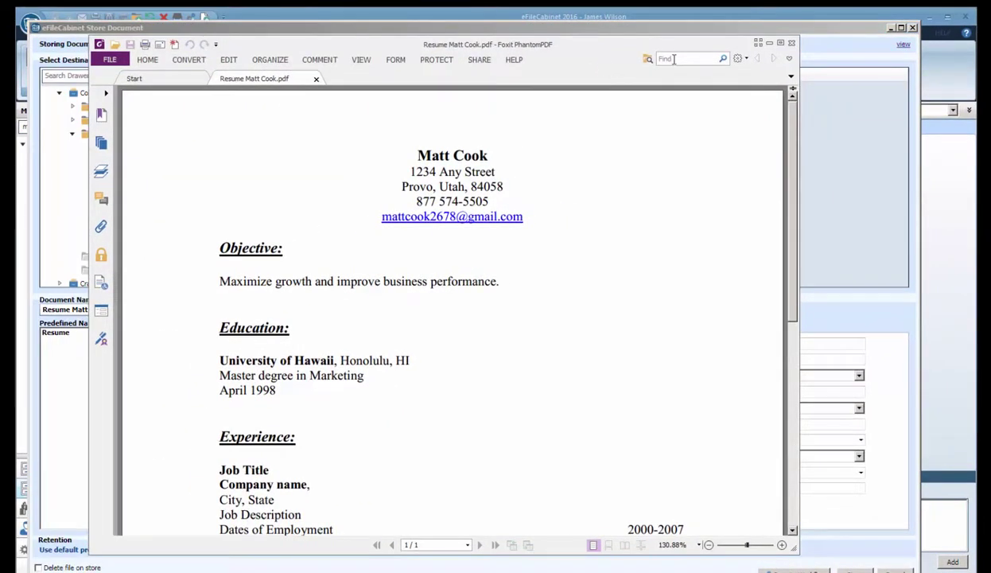
{"action": "left_click", "coordinate": [792, 42]}
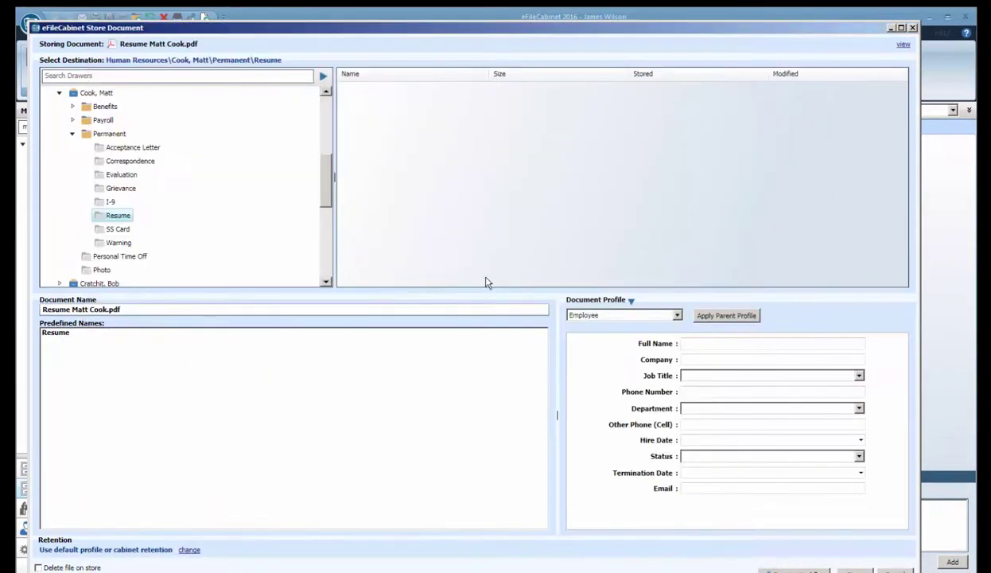
{"action": "left_click_drag", "start_coordinate": [548, 29], "coordinate": [576, 27]}
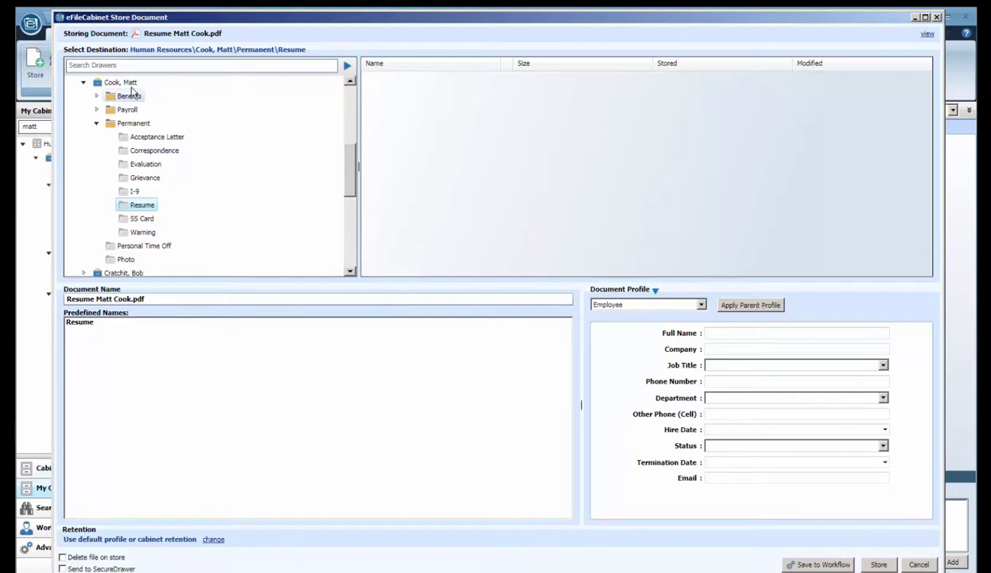
{"action": "left_click", "coordinate": [741, 306]}
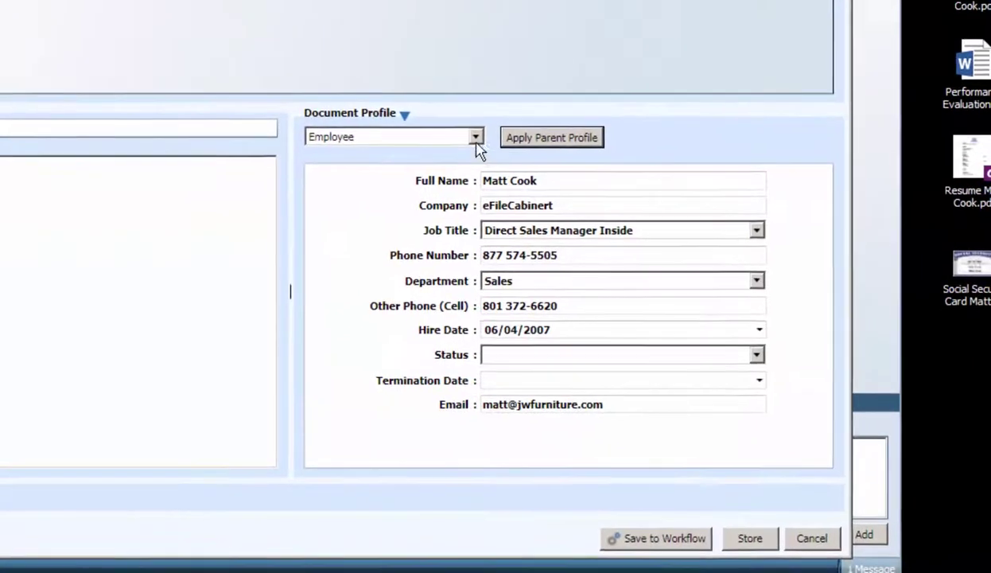
Apply the Resume profile with Date Received 08/26/2016 and the employee's name as Resume Name
{"action": "left_click", "coordinate": [503, 157]}
{"action": "left_click_drag", "start_coordinate": [495, 274], "coordinate": [484, 382]}
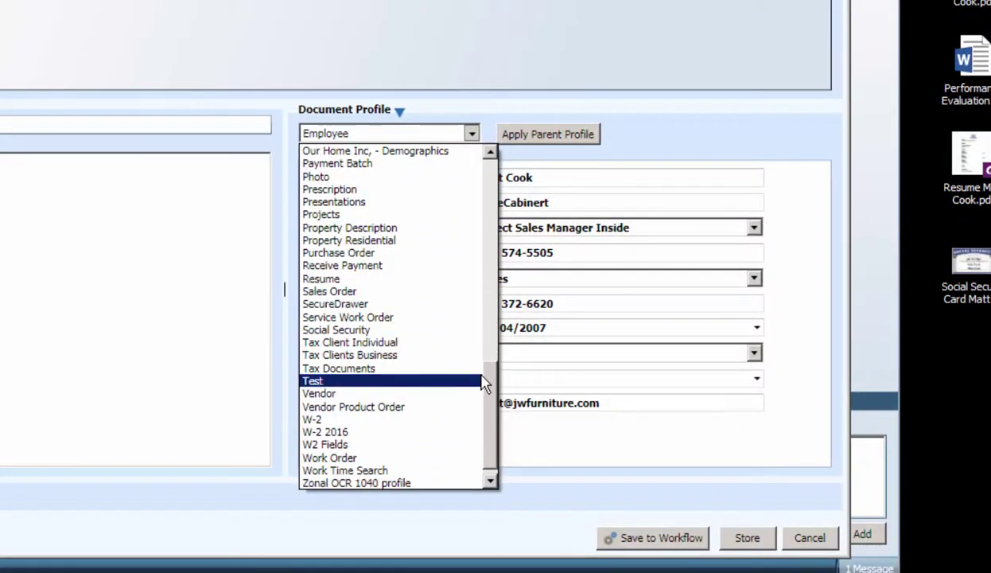
{"action": "left_click", "coordinate": [354, 270]}
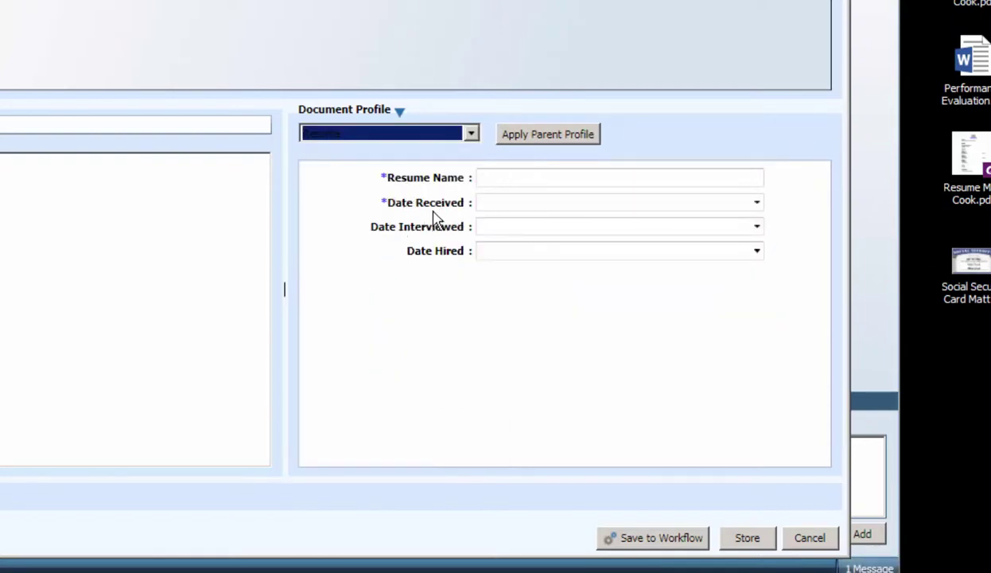
{"action": "left_click", "coordinate": [757, 203]}
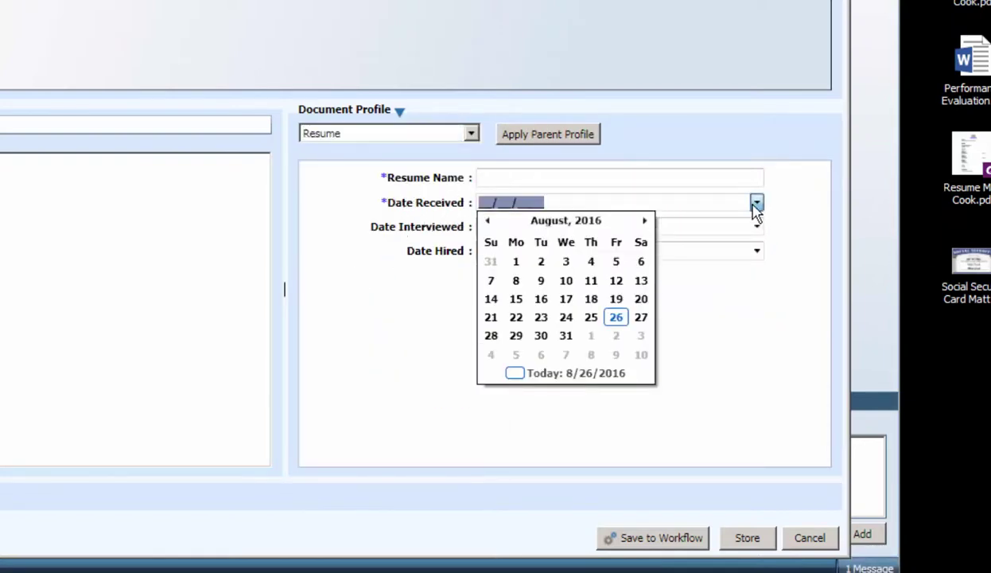
{"action": "left_click", "coordinate": [616, 317]}
{"action": "left_click", "coordinate": [527, 181]}
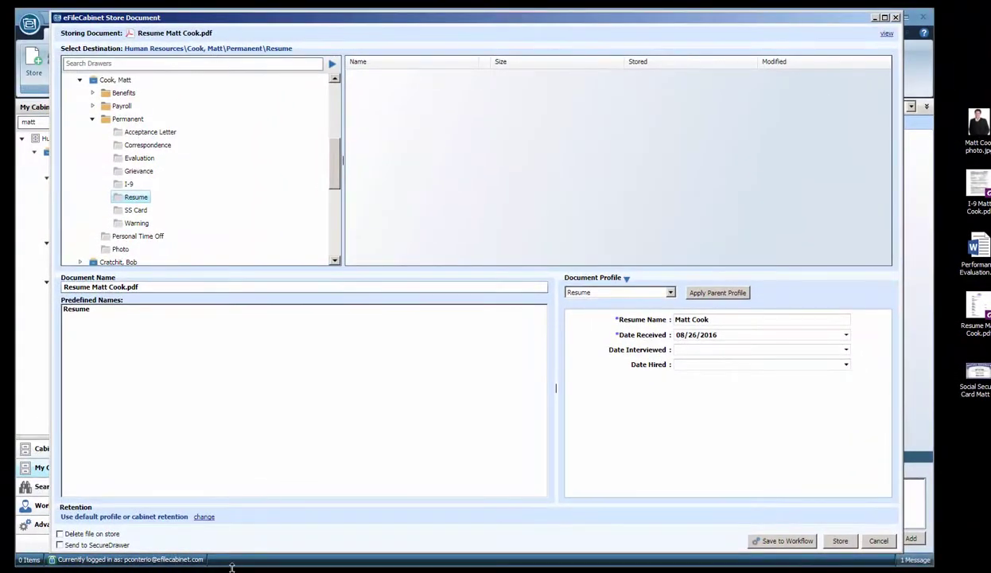
{"action": "left_click_drag", "start_coordinate": [232, 567], "coordinate": [263, 409]}
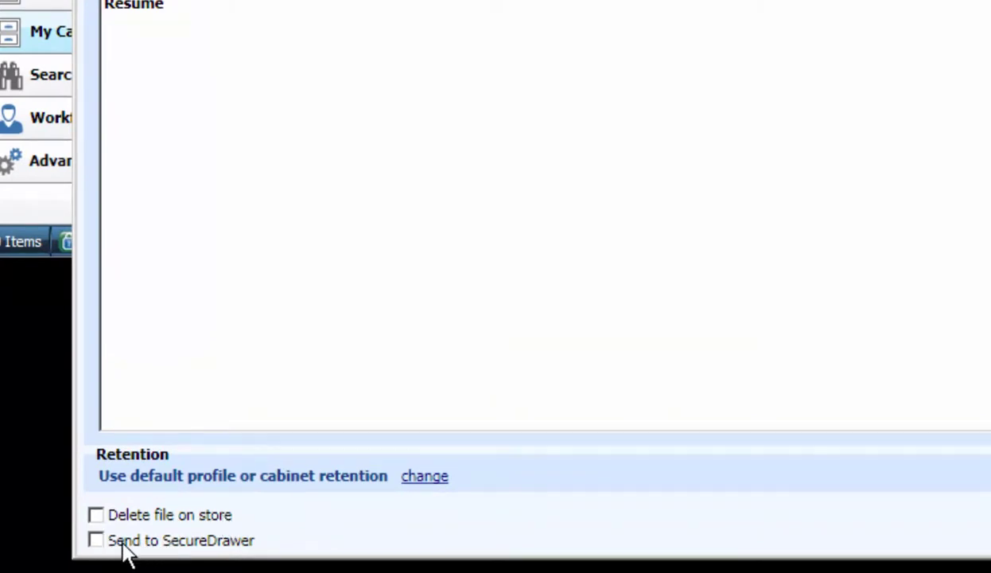
Turn on 'Delete file on store' and store the resume PDF in Permanent\Resume
{"action": "left_click", "coordinate": [96, 515]}
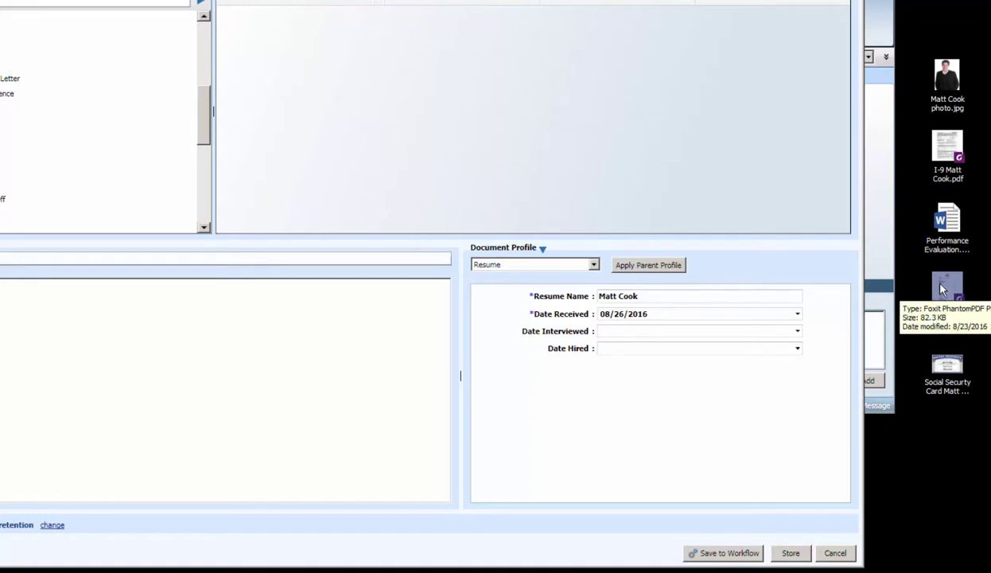
{"action": "left_click", "coordinate": [948, 291]}
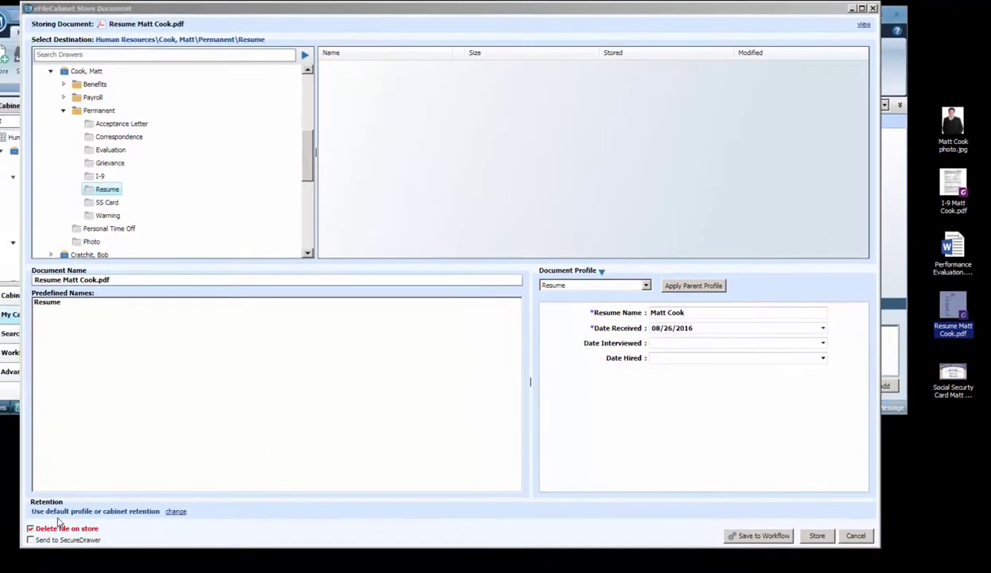
{"action": "left_click", "coordinate": [31, 529]}
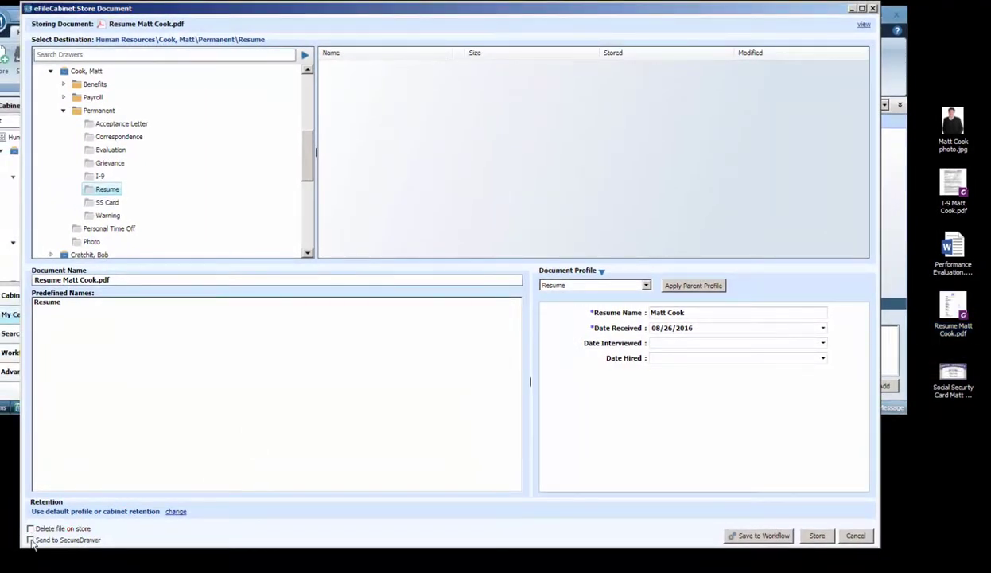
{"action": "left_click", "coordinate": [30, 529]}
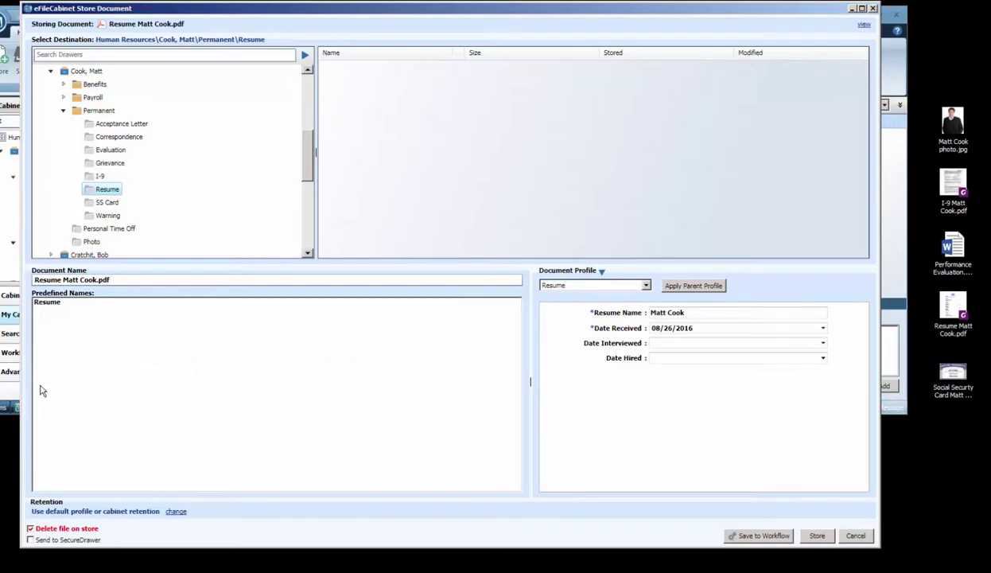
{"action": "left_click", "coordinate": [4, 396]}
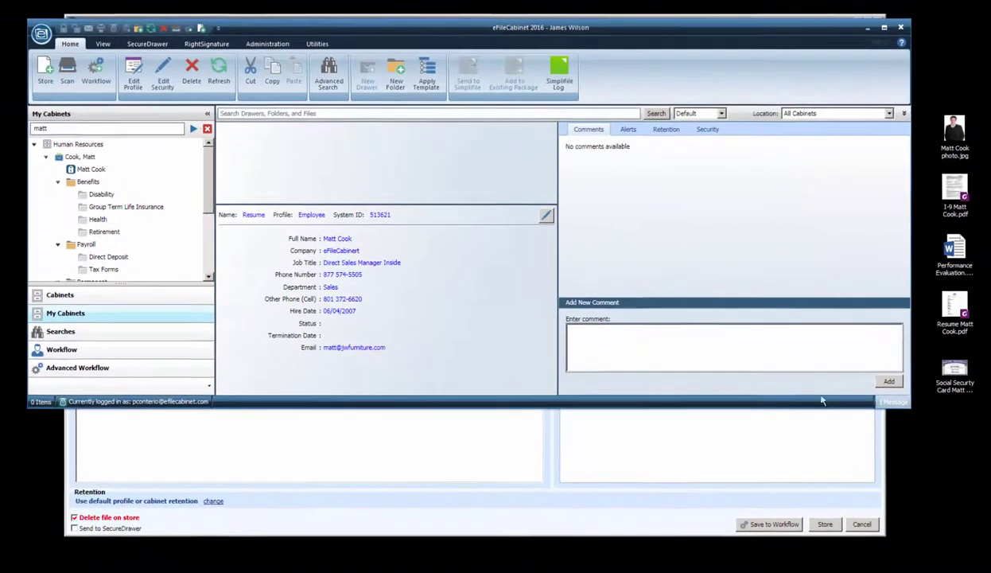
{"action": "left_click_drag", "start_coordinate": [822, 425], "coordinate": [783, 531]}
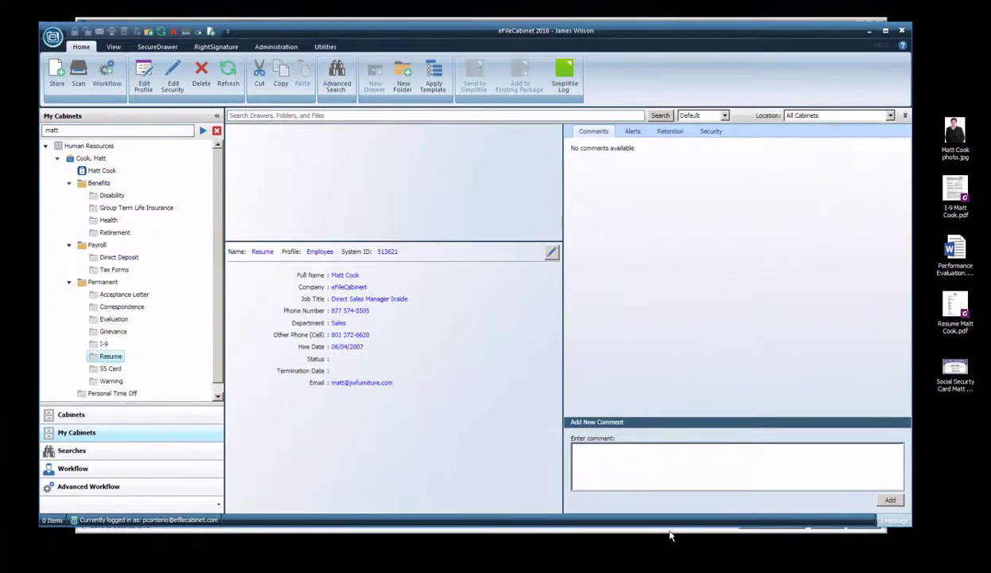
{"action": "left_click", "coordinate": [669, 529]}
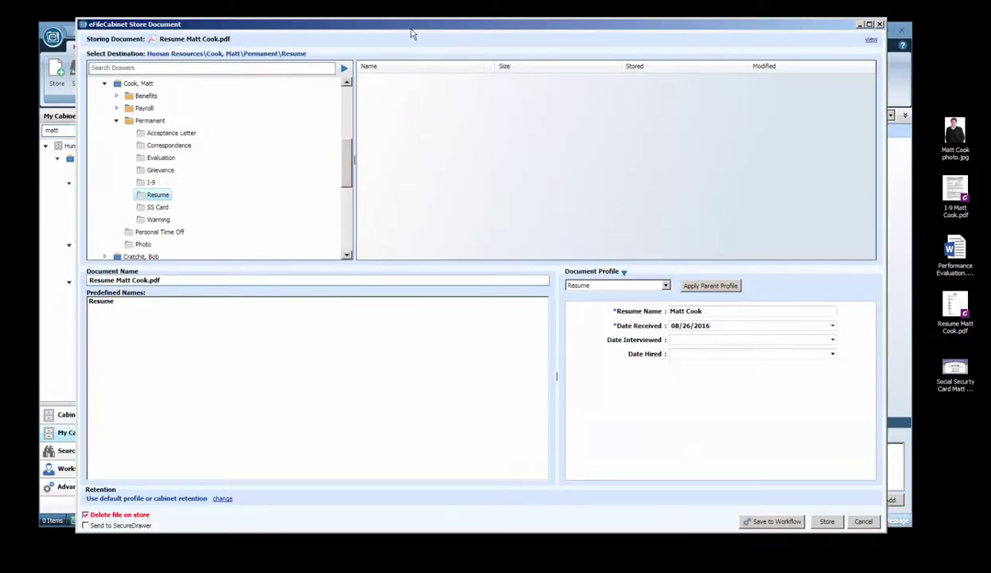
{"action": "left_click", "coordinate": [834, 529]}
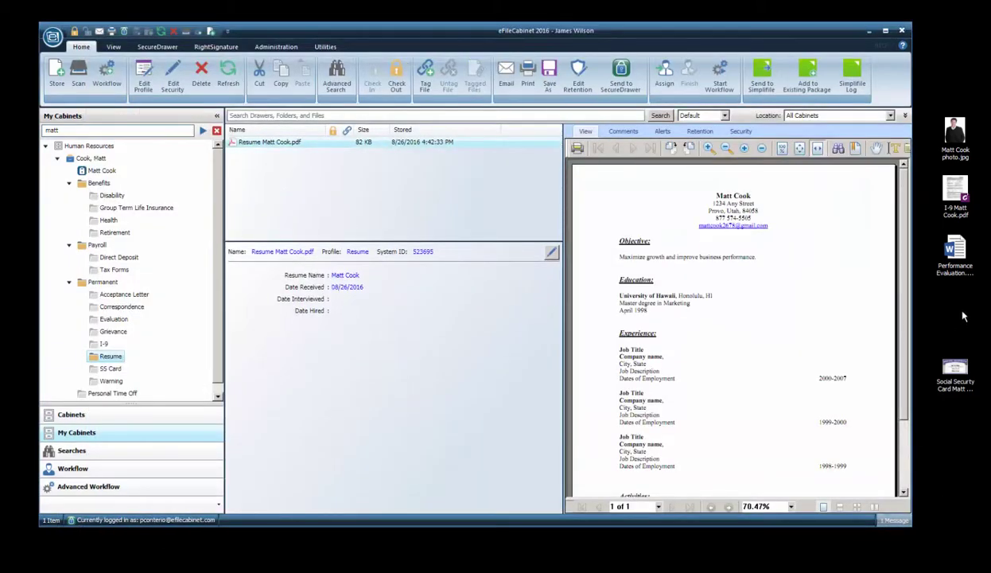
Inspect the stored resume's preview, enlarge the folder tree, and return to the employee's drawer
{"action": "left_click", "coordinate": [248, 178]}
{"action": "left_click", "coordinate": [257, 144]}
{"action": "double_click", "coordinate": [583, 132]}
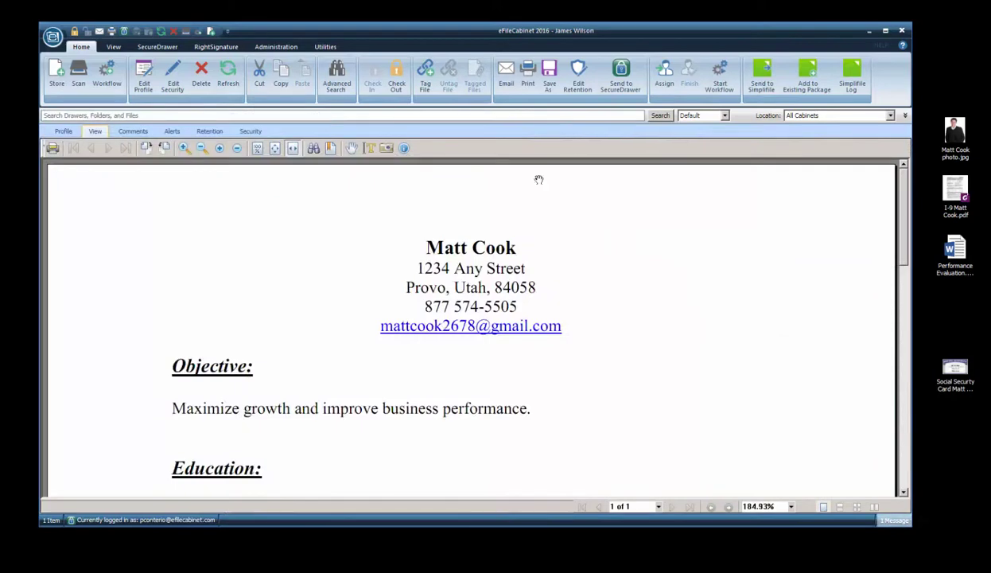
{"action": "double_click", "coordinate": [95, 132]}
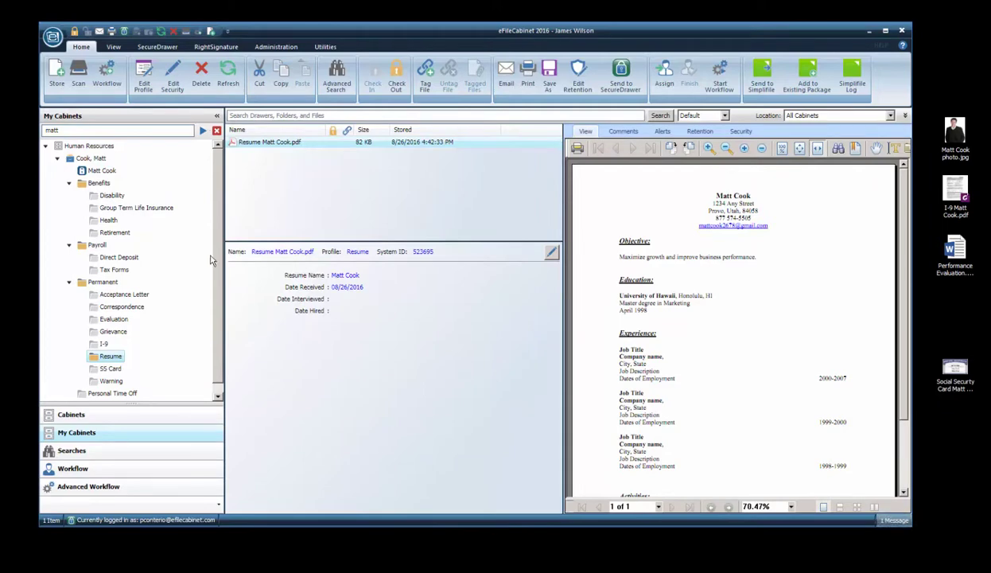
{"action": "left_click_drag", "start_coordinate": [129, 405], "coordinate": [130, 458]}
{"action": "left_click", "coordinate": [90, 158]}
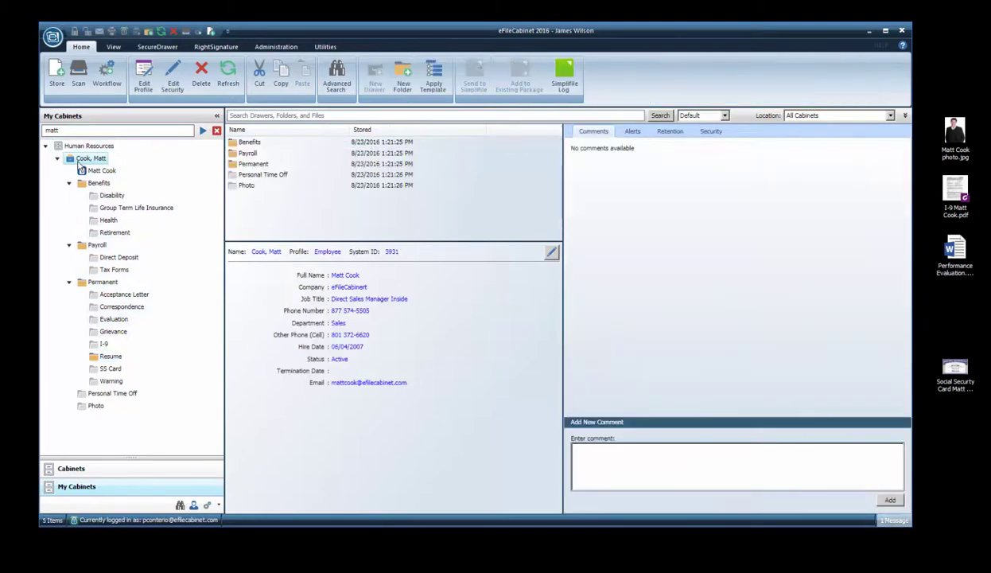
Select the I-9 PDF, photo, Social Security card image and performance evaluation for storing together
{"action": "left_click", "coordinate": [57, 73]}
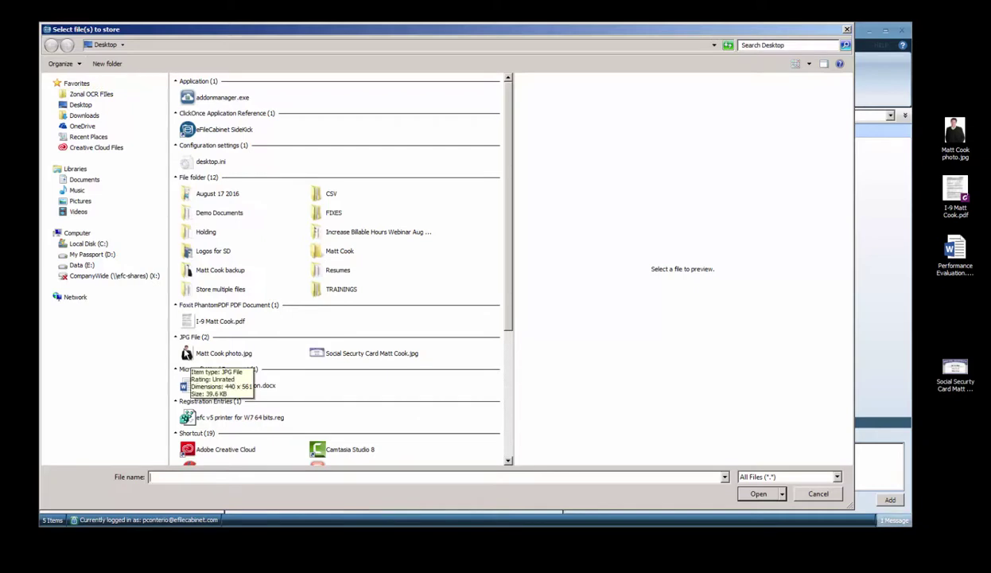
{"action": "left_click", "coordinate": [185, 354]}
{"action": "left_click", "coordinate": [318, 356], "text": "ctrl"}
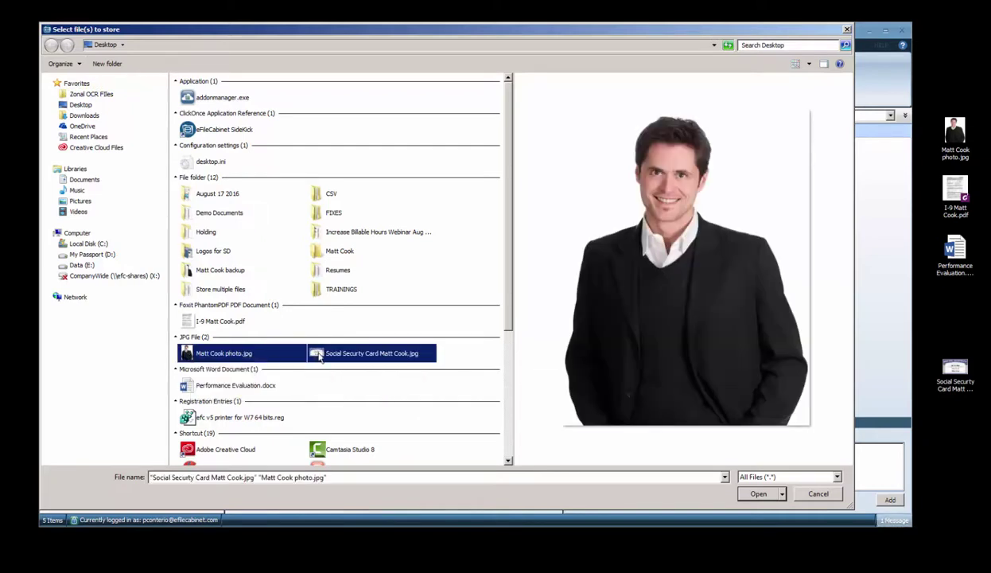
{"action": "left_click", "coordinate": [200, 386], "text": "ctrl"}
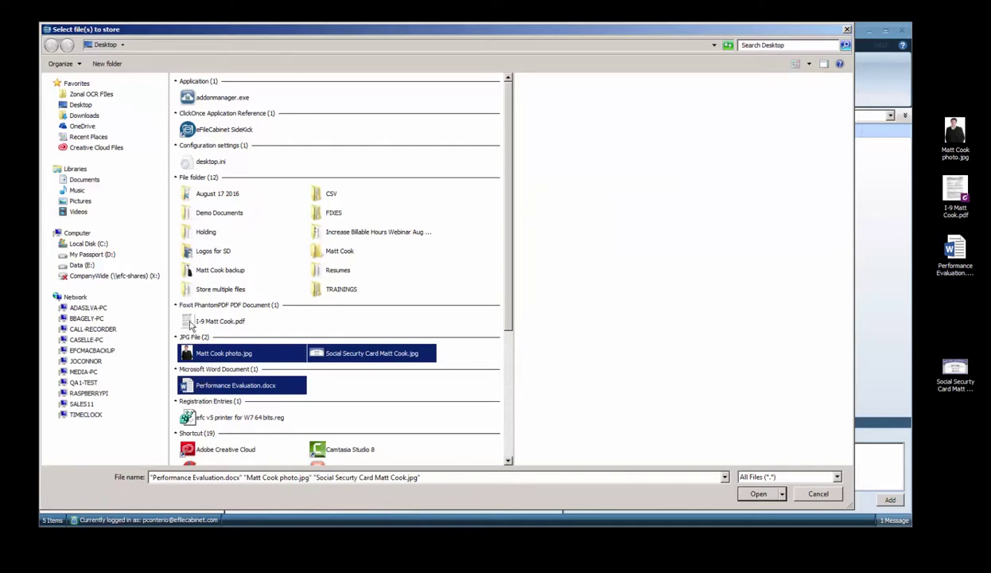
{"action": "left_click", "coordinate": [191, 322]}
{"action": "left_click", "coordinate": [288, 352], "text": "ctrl"}
{"action": "left_click", "coordinate": [327, 359], "text": "ctrl"}
{"action": "left_click", "coordinate": [239, 386], "text": "ctrl"}
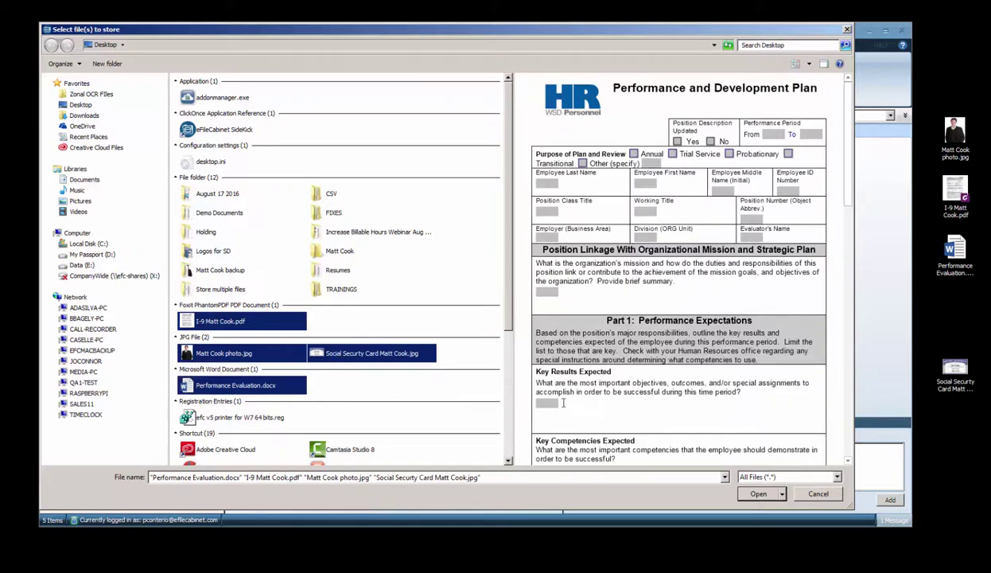
{"action": "key", "text": "Return"}
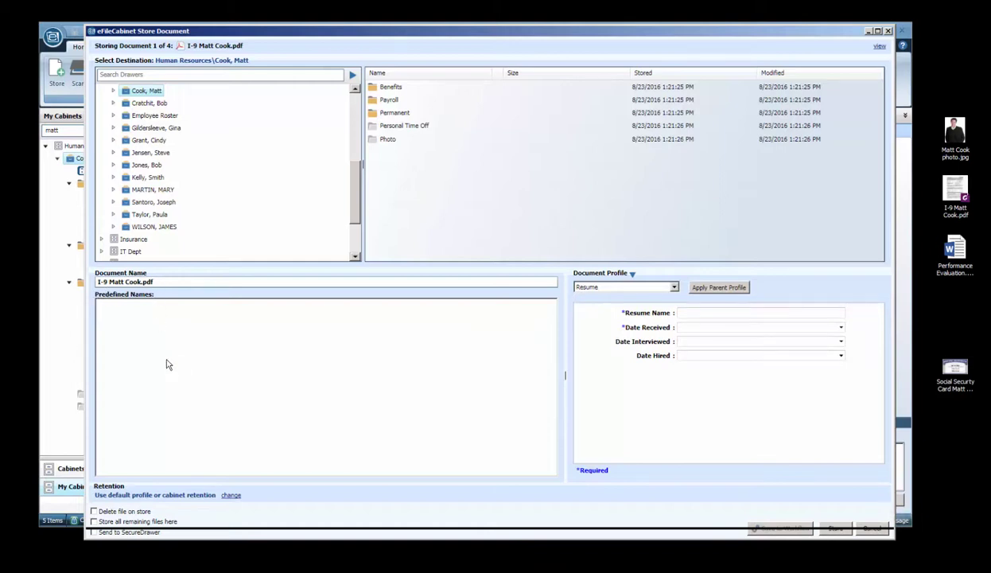
Store all remaining files in the same place and delete each original once stored
{"action": "left_click", "coordinate": [71, 53]}
{"action": "left_click_drag", "start_coordinate": [442, 36], "coordinate": [251, 69]}
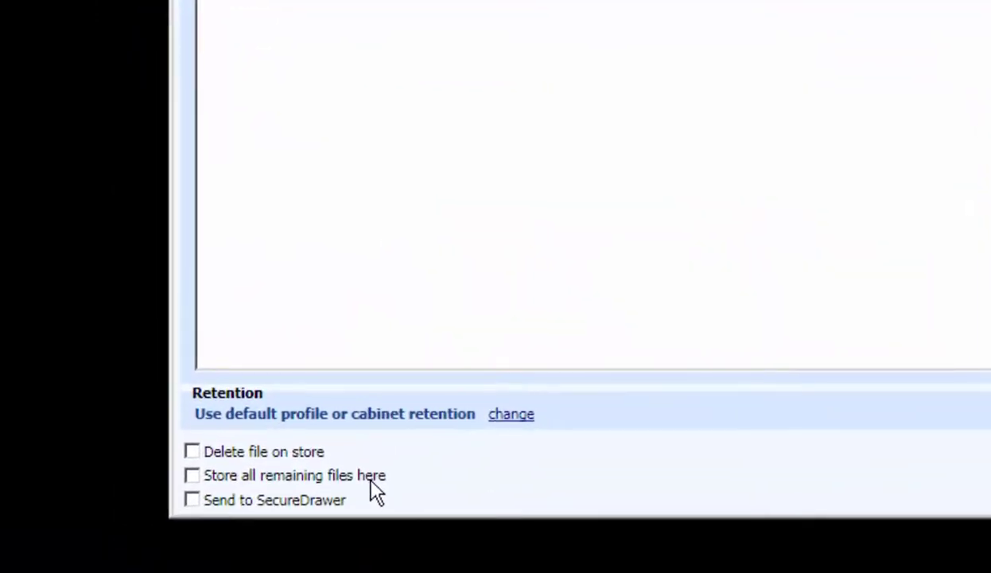
{"action": "left_click", "coordinate": [201, 482]}
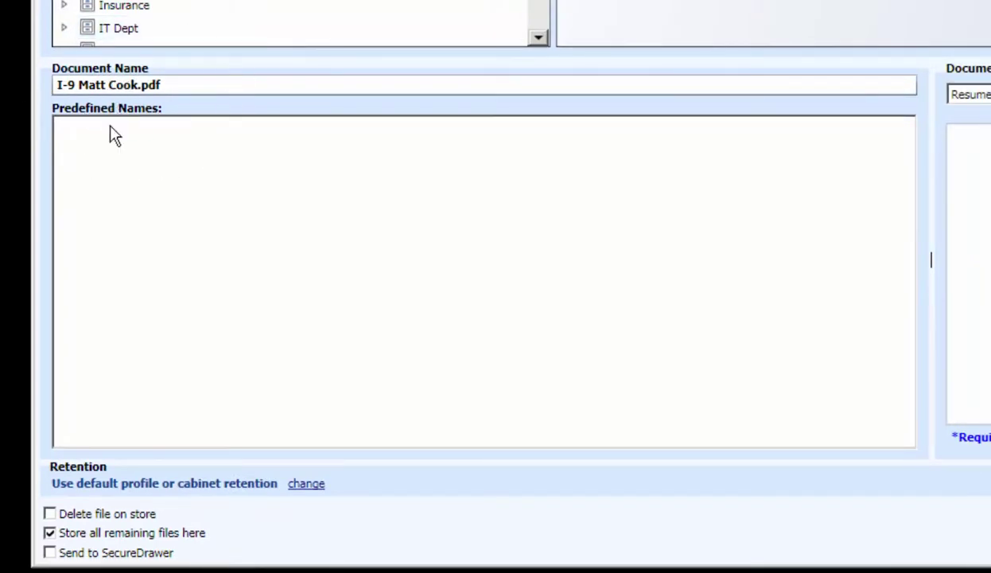
{"action": "left_click", "coordinate": [49, 514]}
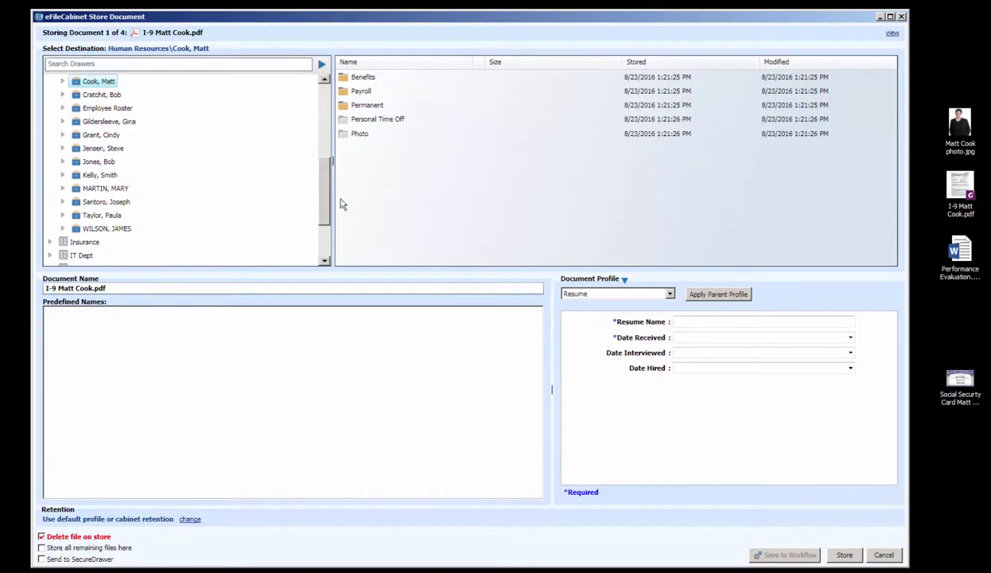
Choose the employee's Permanent\I-9 folder as the I-9's destination
{"action": "scroll", "coordinate": [322, 198], "scroll_direction": "up", "scroll_amount": 2}
{"action": "left_click", "coordinate": [62, 160]}
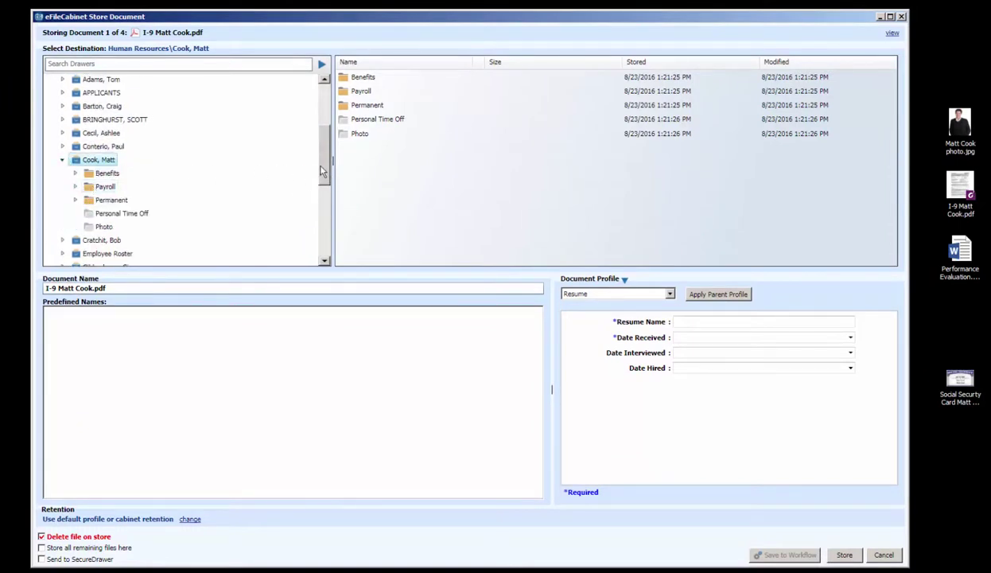
{"action": "scroll", "coordinate": [323, 171], "scroll_direction": "down", "scroll_amount": 2}
{"action": "left_click", "coordinate": [75, 153]}
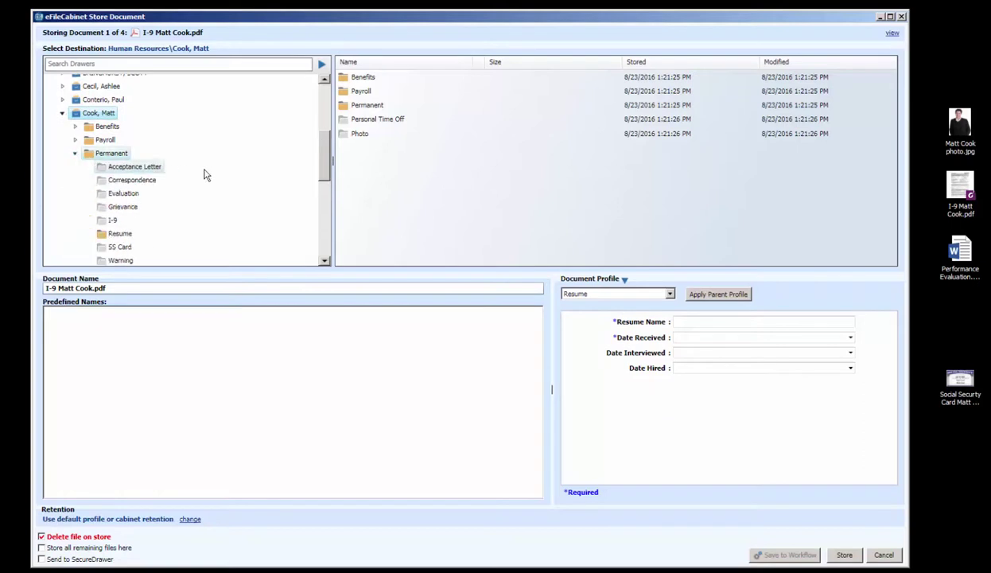
{"action": "scroll", "coordinate": [323, 176], "scroll_direction": "down", "scroll_amount": 2}
{"action": "left_click", "coordinate": [119, 155]}
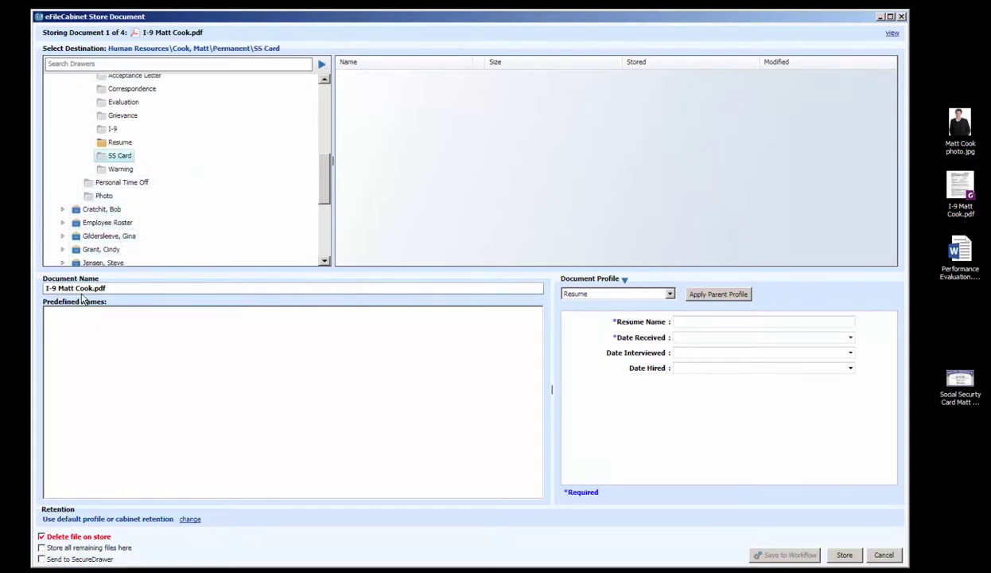
{"action": "left_click", "coordinate": [103, 133]}
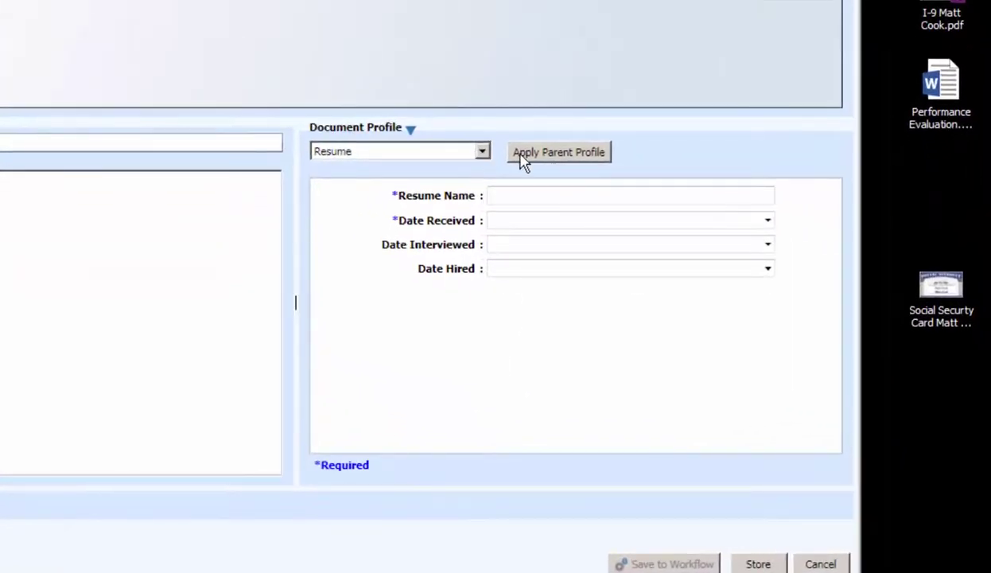
Fill the form from the drawer profile and switch the document profile to I-9
{"action": "left_click", "coordinate": [524, 159]}
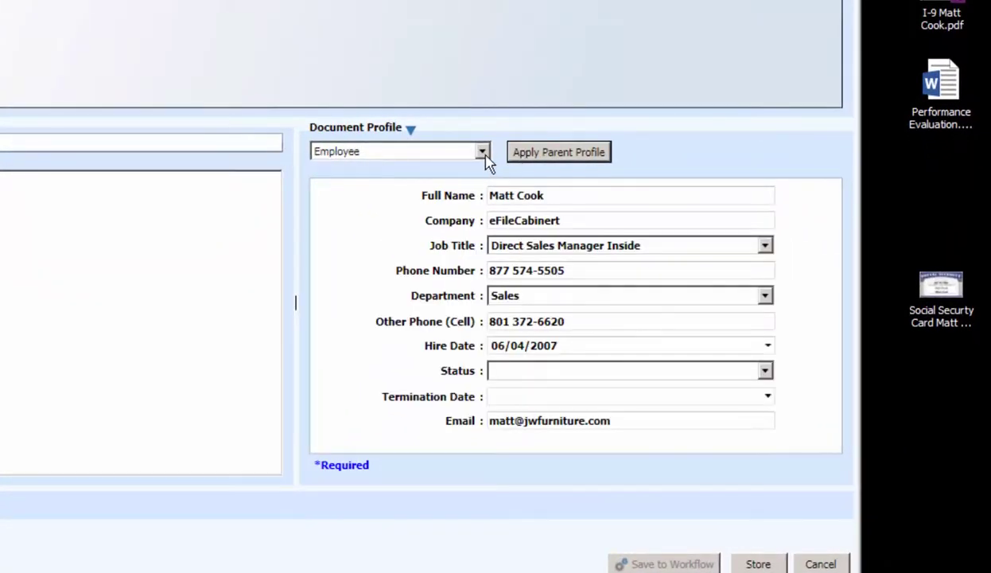
{"action": "left_click", "coordinate": [482, 153]}
{"action": "scroll", "coordinate": [416, 233], "scroll_direction": "up", "scroll_amount": 1}
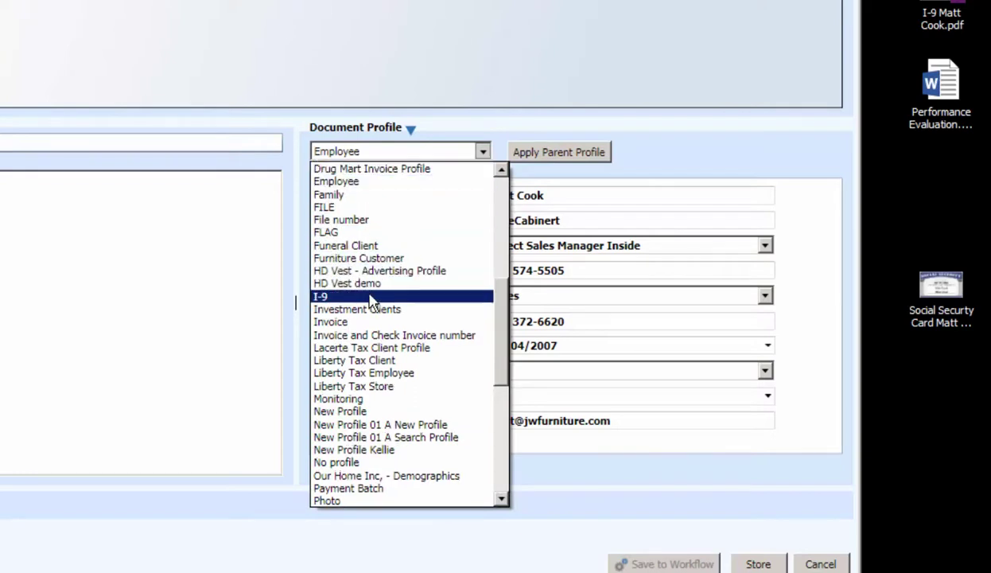
{"action": "left_click", "coordinate": [366, 296]}
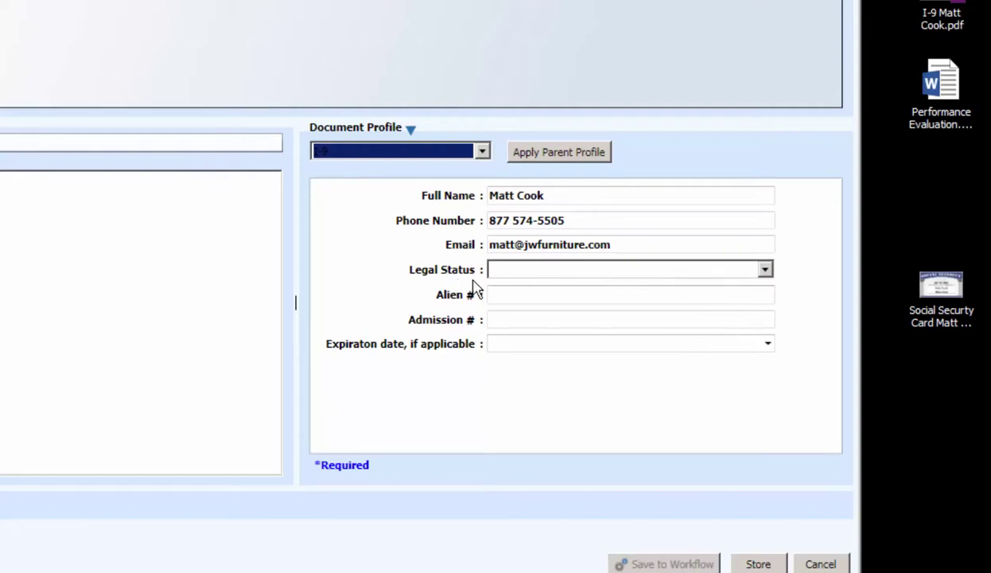
Set Legal Status to 'A citizen of the United States' and store the I-9
{"action": "left_click", "coordinate": [765, 272]}
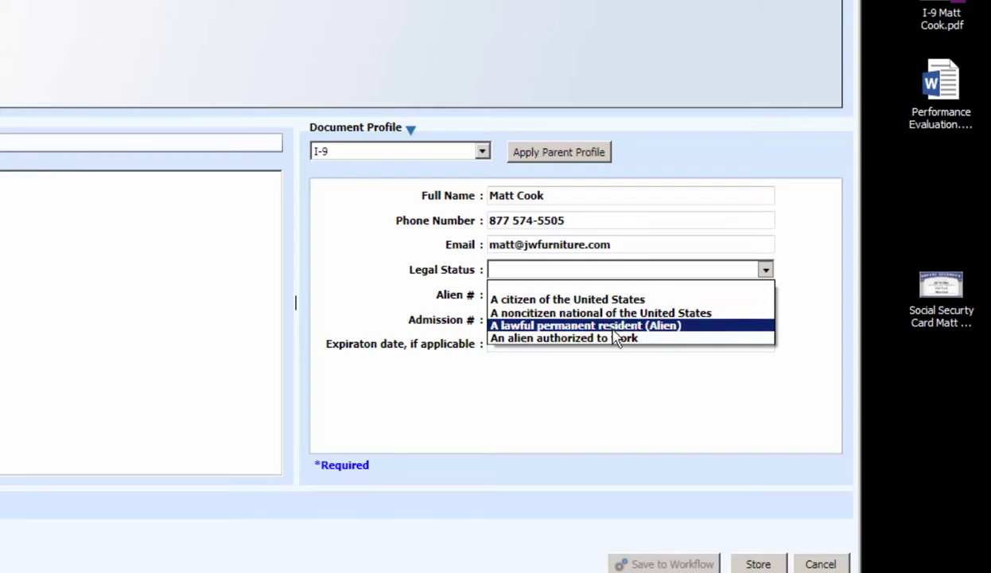
{"action": "left_click", "coordinate": [689, 396]}
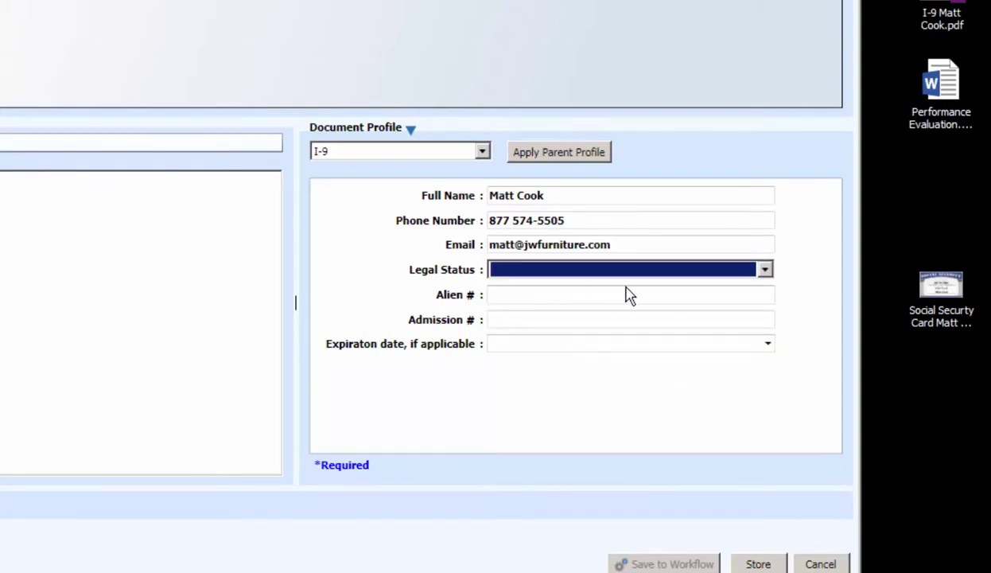
{"action": "left_click", "coordinate": [769, 345]}
{"action": "left_click", "coordinate": [768, 345]}
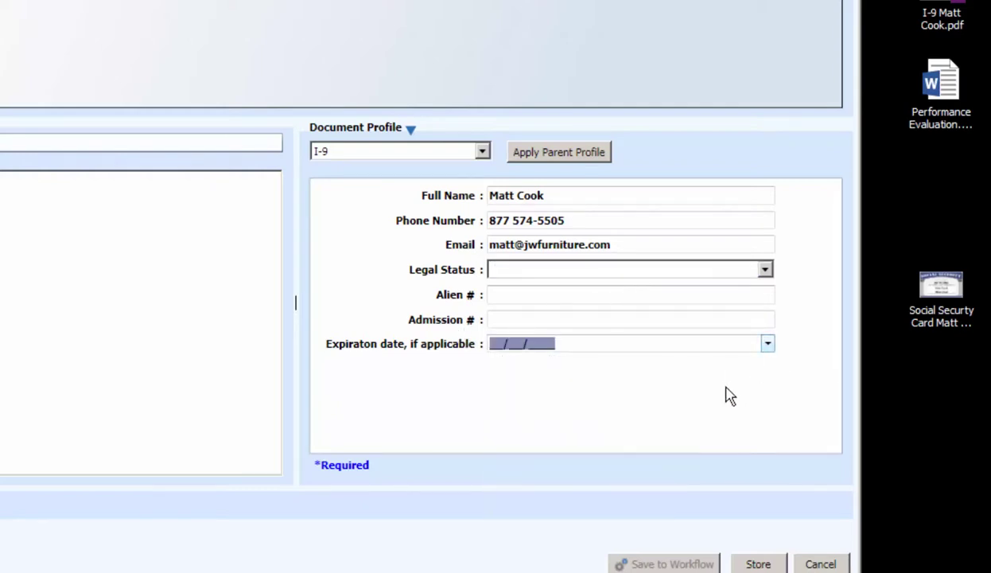
{"action": "left_click", "coordinate": [729, 395]}
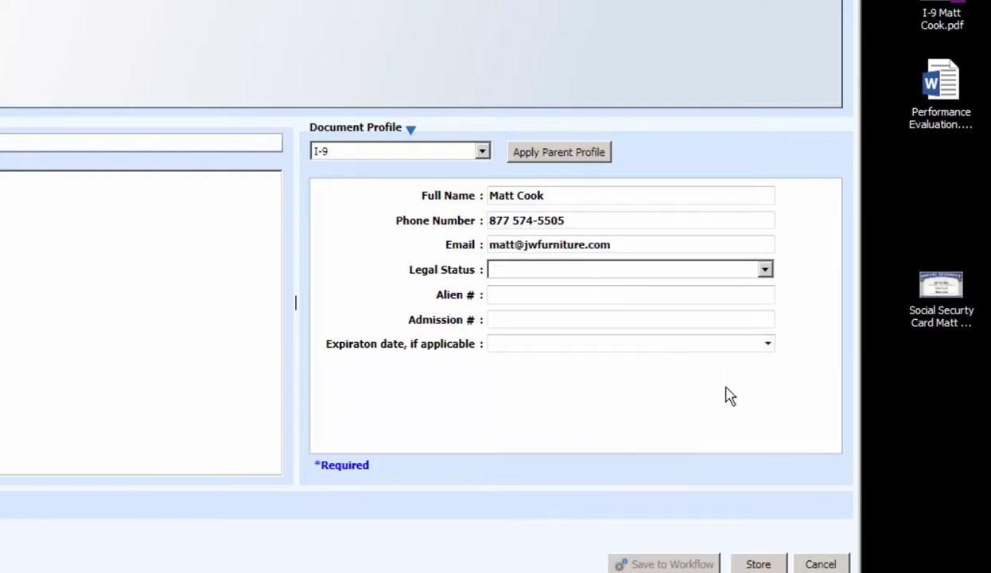
{"action": "left_click", "coordinate": [765, 271]}
{"action": "left_click", "coordinate": [726, 299]}
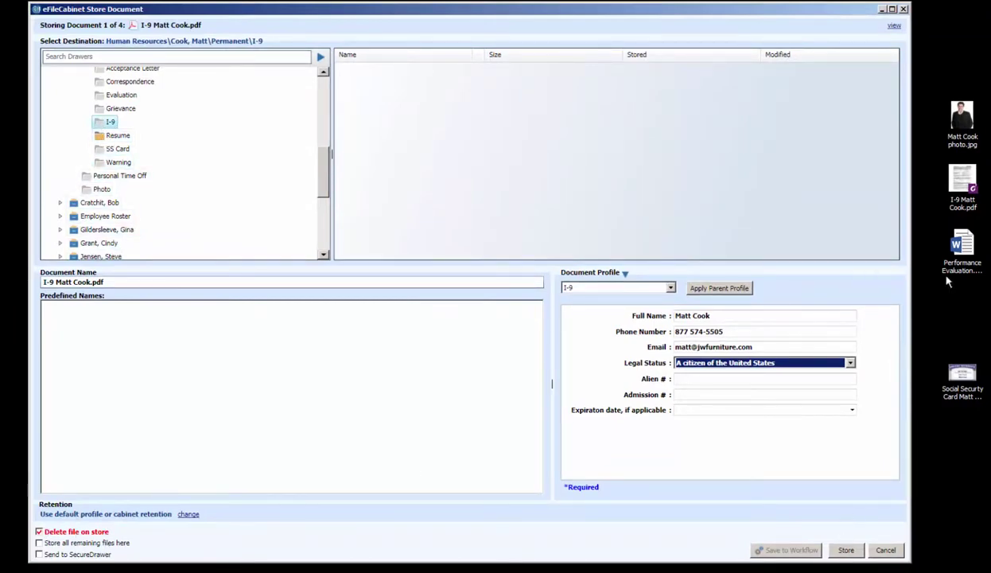
{"action": "left_click", "coordinate": [846, 550]}
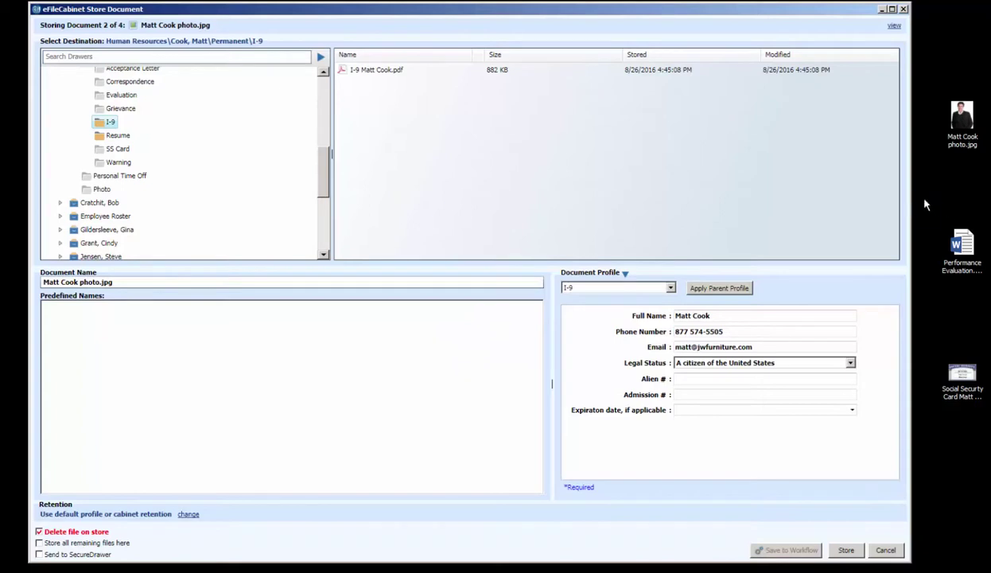
File the photo in the Photo folder under the Photo profile, entering the employee's name as Company Photo
{"action": "left_click", "coordinate": [86, 191]}
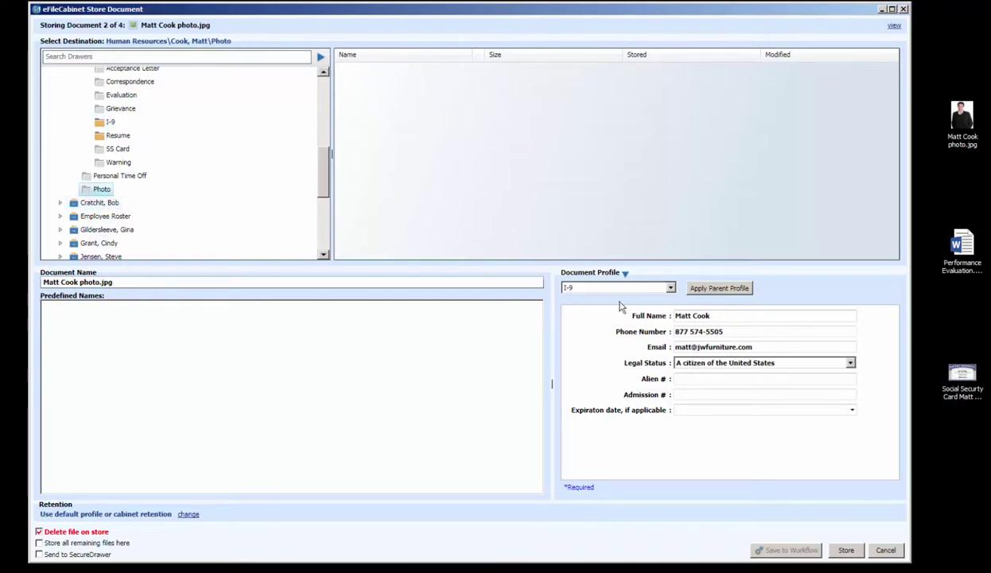
{"action": "left_click", "coordinate": [670, 287]}
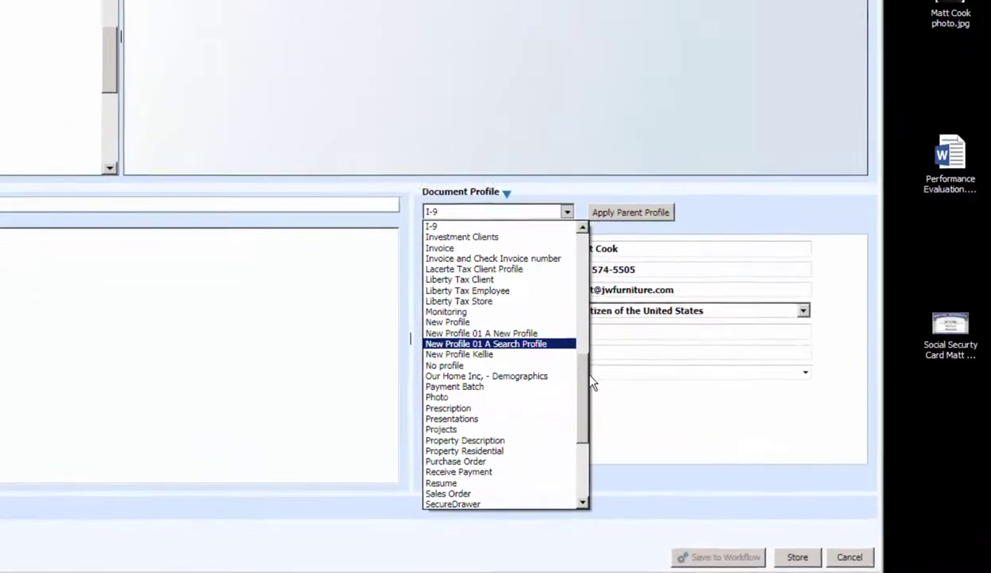
{"action": "scroll", "coordinate": [587, 402], "scroll_direction": "down", "scroll_amount": 1}
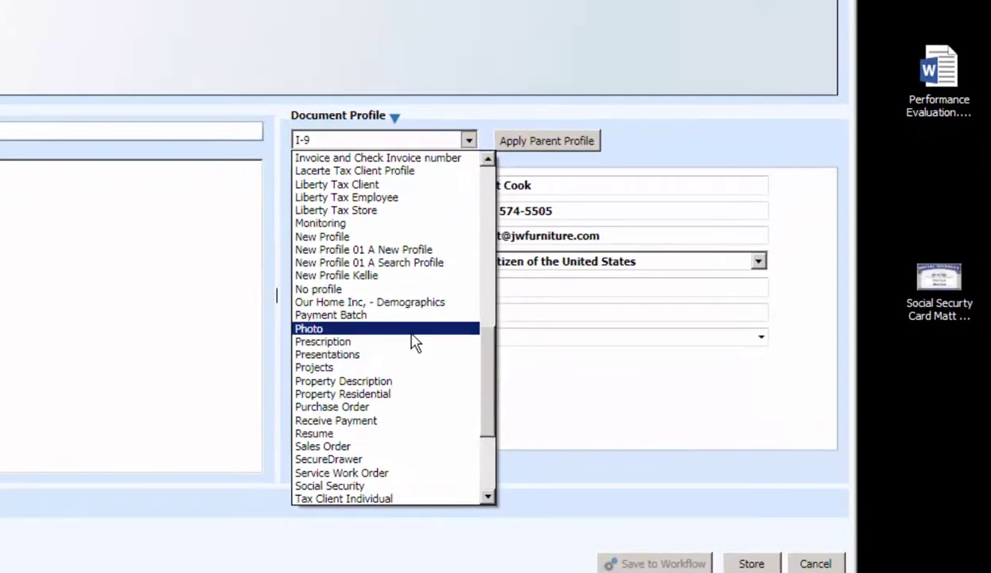
{"action": "left_click", "coordinate": [411, 329]}
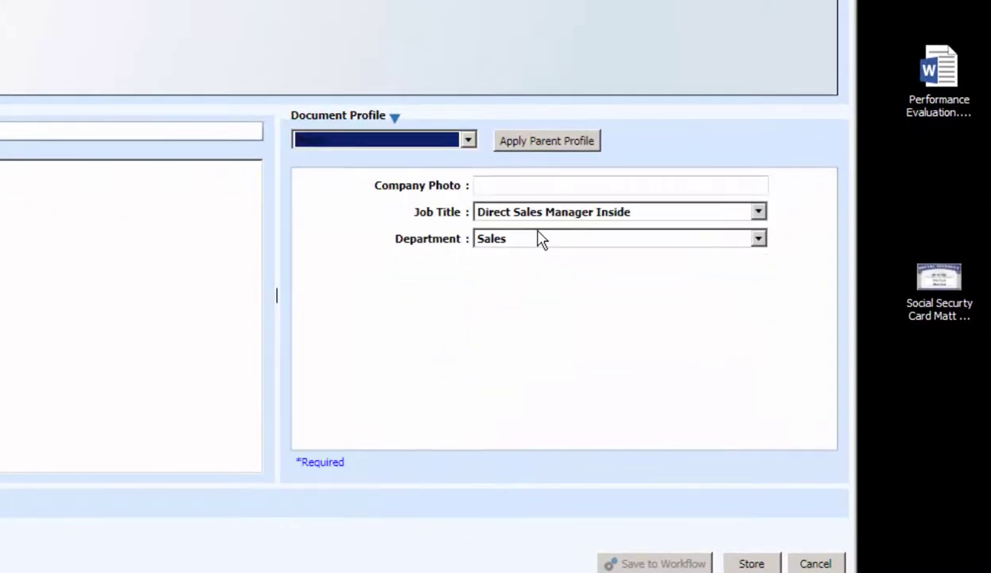
{"action": "left_click", "coordinate": [498, 186]}
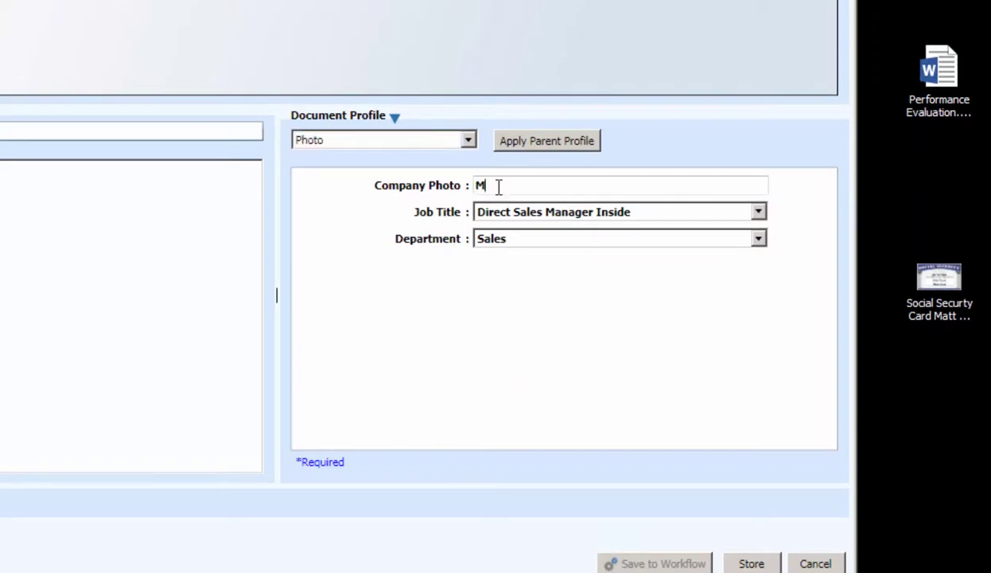
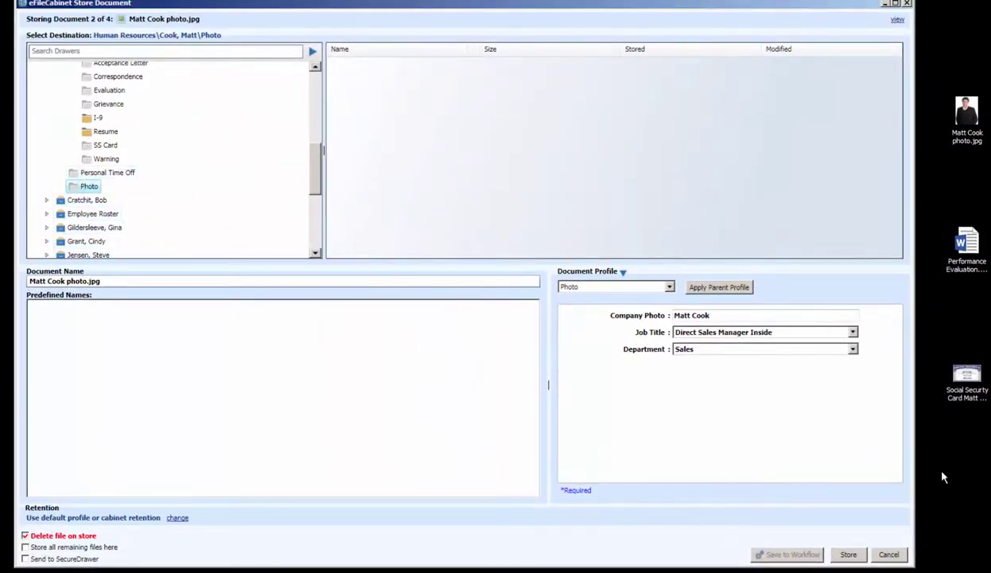
{"action": "left_click", "coordinate": [850, 555]}
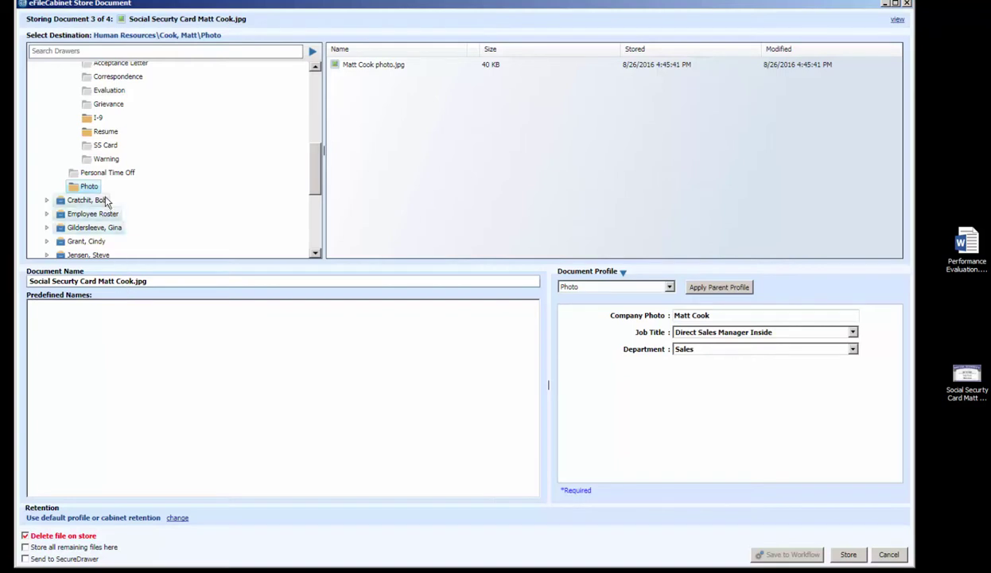
File the card scan in the SS Card folder under the Social Security profile, with its number filled in
{"action": "left_click", "coordinate": [94, 146]}
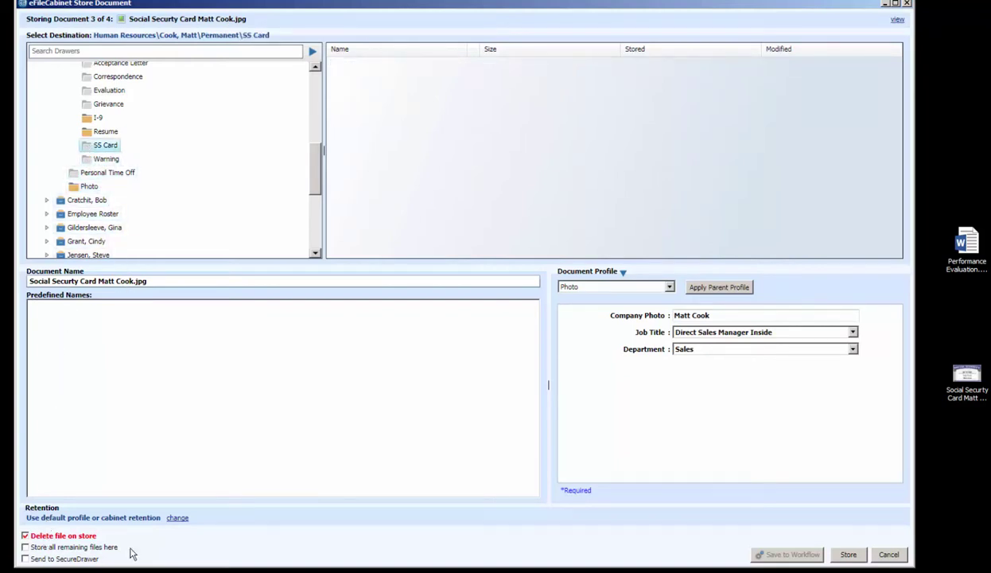
{"action": "left_click", "coordinate": [670, 288]}
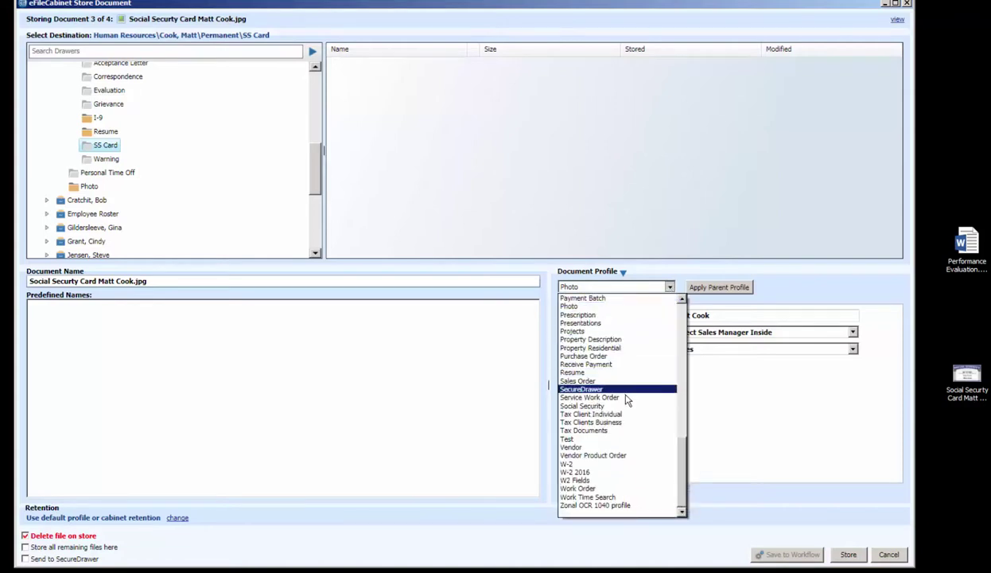
{"action": "left_click", "coordinate": [607, 406]}
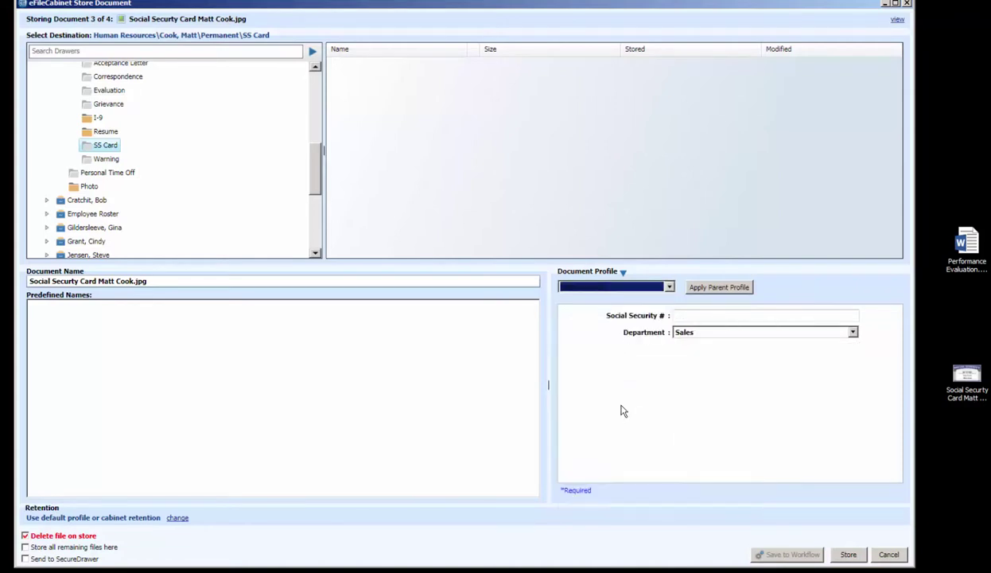
{"action": "left_click", "coordinate": [689, 316]}
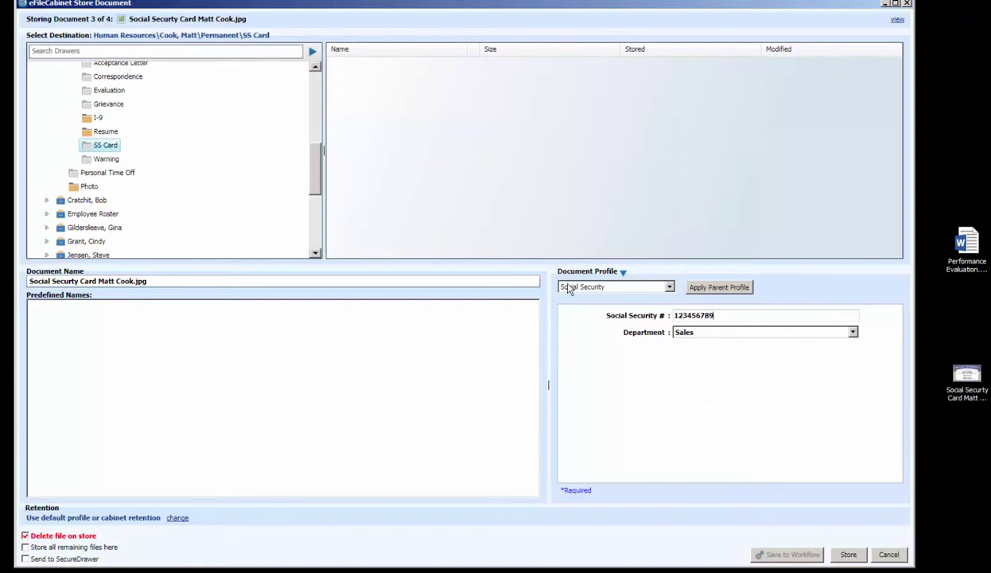
{"action": "left_click", "coordinate": [848, 554]}
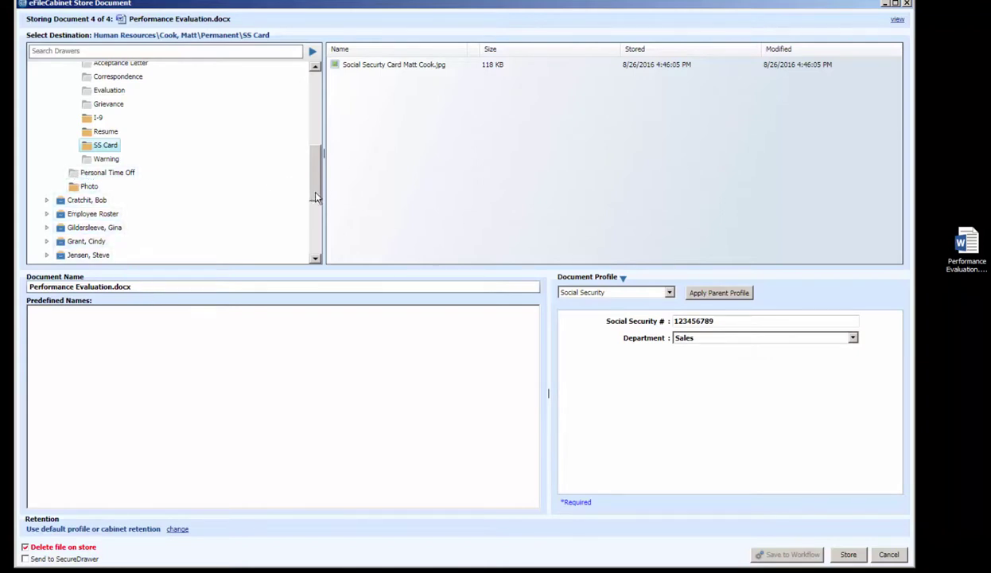
Target the Evaluation folder, turn on Send to SecureDrawer, and apply the drawer's Employee profile
{"action": "scroll", "coordinate": [308, 190], "scroll_direction": "up", "scroll_amount": 2}
{"action": "left_click", "coordinate": [102, 154]}
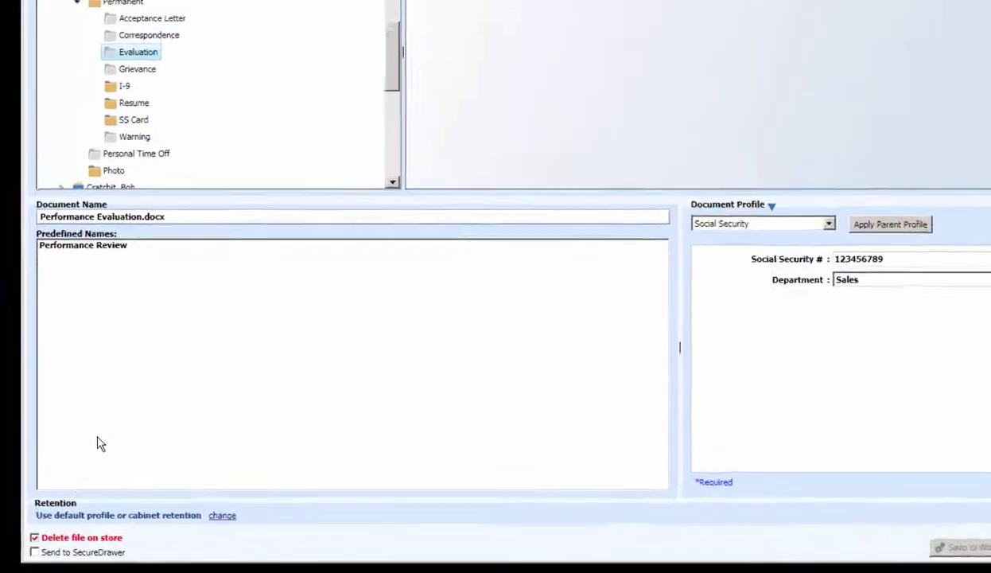
{"action": "left_click", "coordinate": [74, 527]}
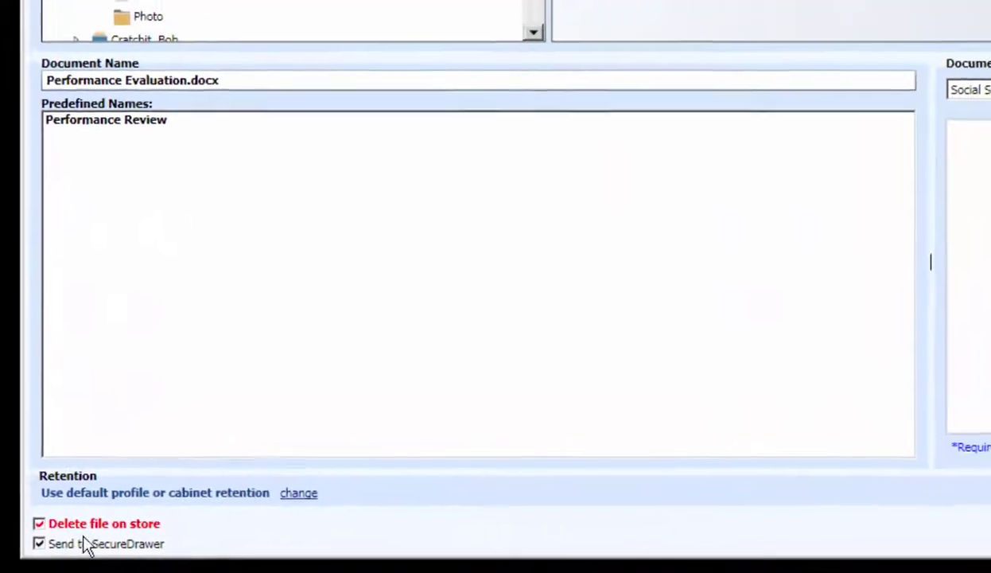
{"action": "left_click", "coordinate": [762, 271]}
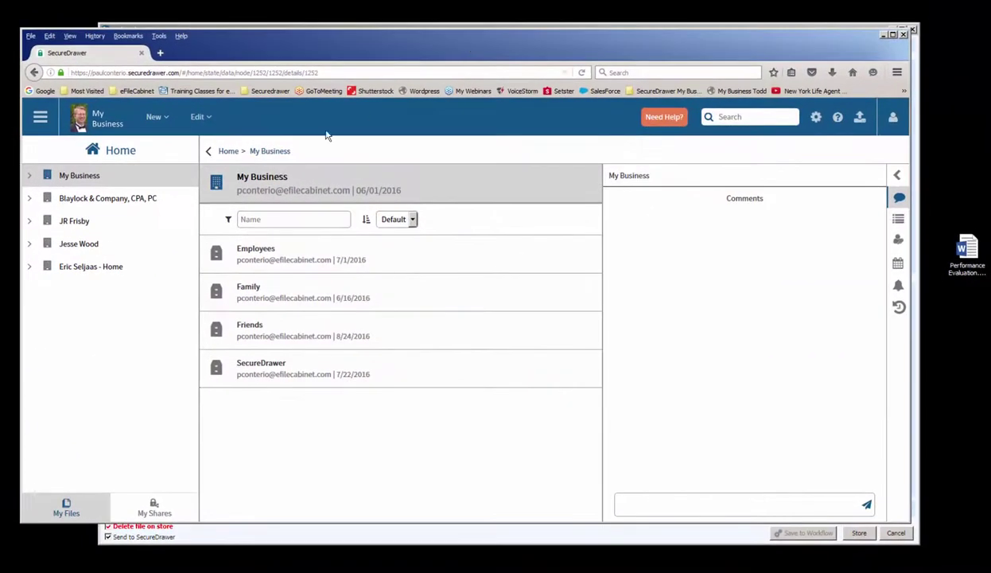
Open the employee's empty folder under My Business > Employees, then move the browser aside
{"action": "left_click", "coordinate": [29, 175]}
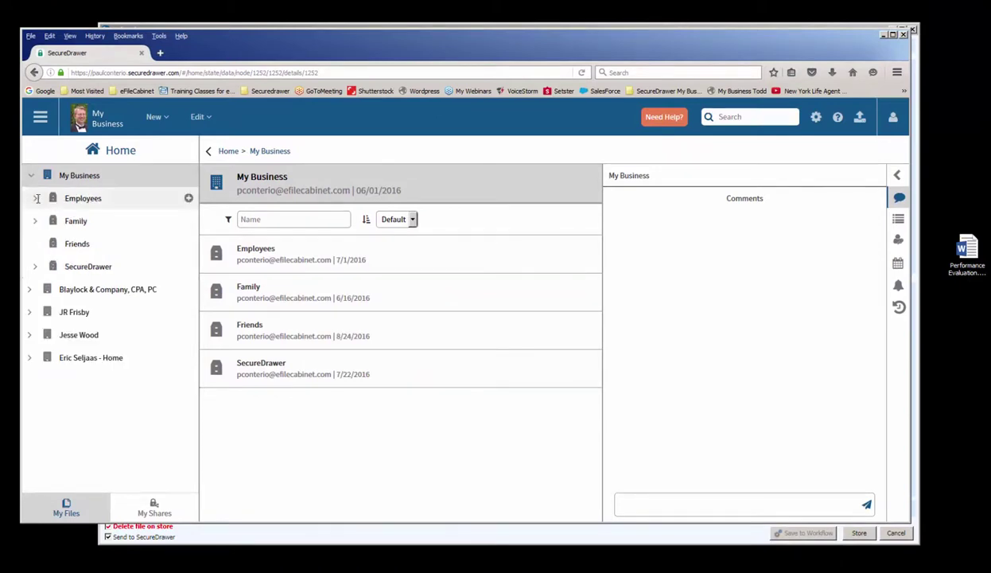
{"action": "left_click", "coordinate": [34, 198]}
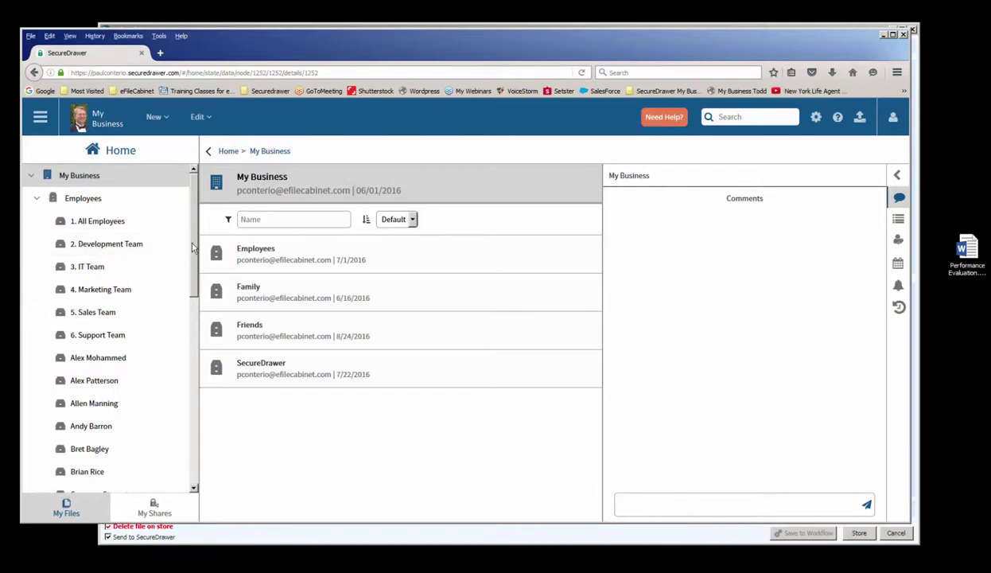
{"action": "scroll", "coordinate": [190, 242], "scroll_direction": "down", "scroll_amount": 3}
{"action": "scroll", "coordinate": [117, 387], "scroll_direction": "down", "scroll_amount": 8}
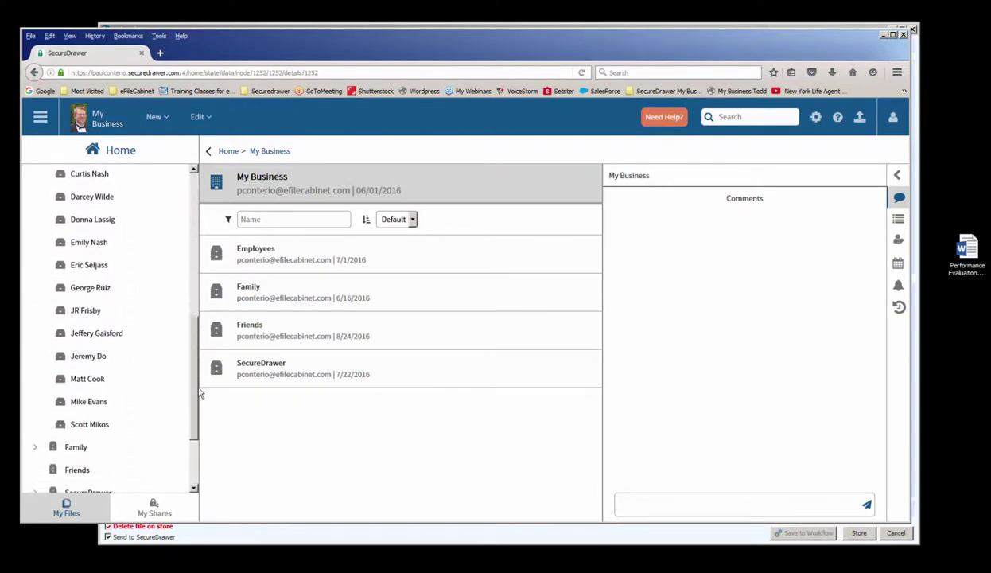
{"action": "left_click", "coordinate": [95, 377]}
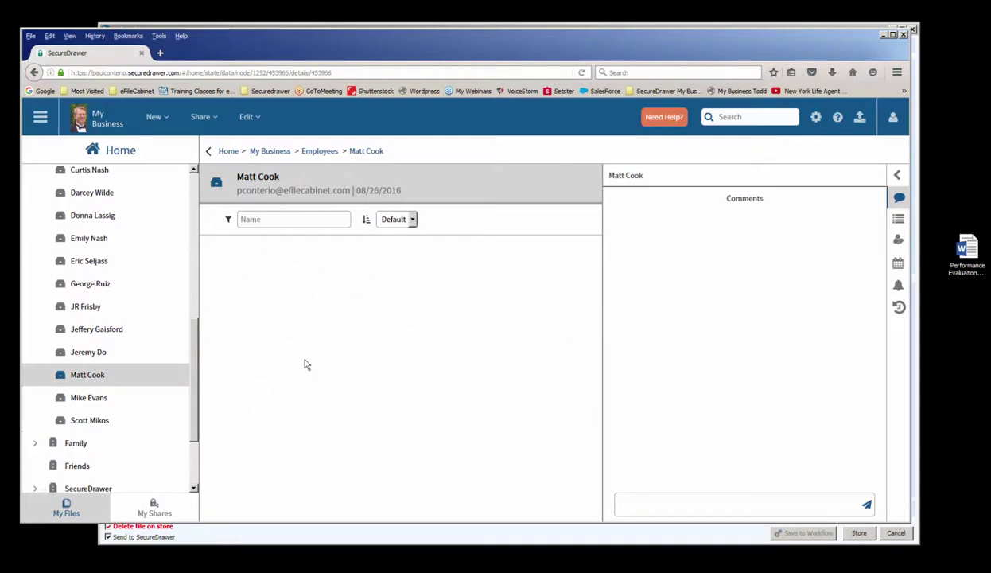
{"action": "left_click_drag", "start_coordinate": [243, 47], "coordinate": [990, 51]}
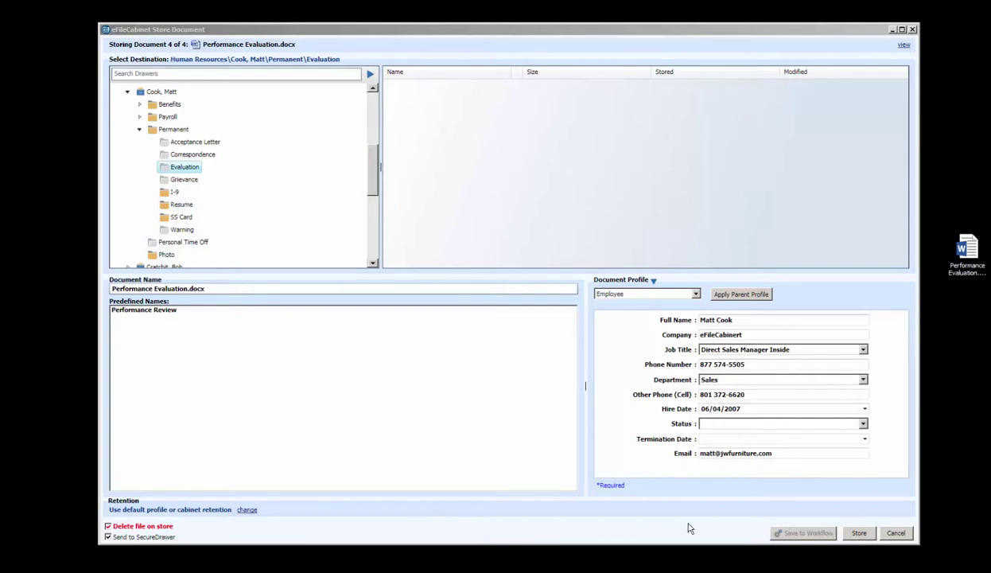
Store the evaluation and upload only Performance Evaluation.docx, cancelling the I-9, photo and SS card uploads
{"action": "left_click", "coordinate": [859, 533]}
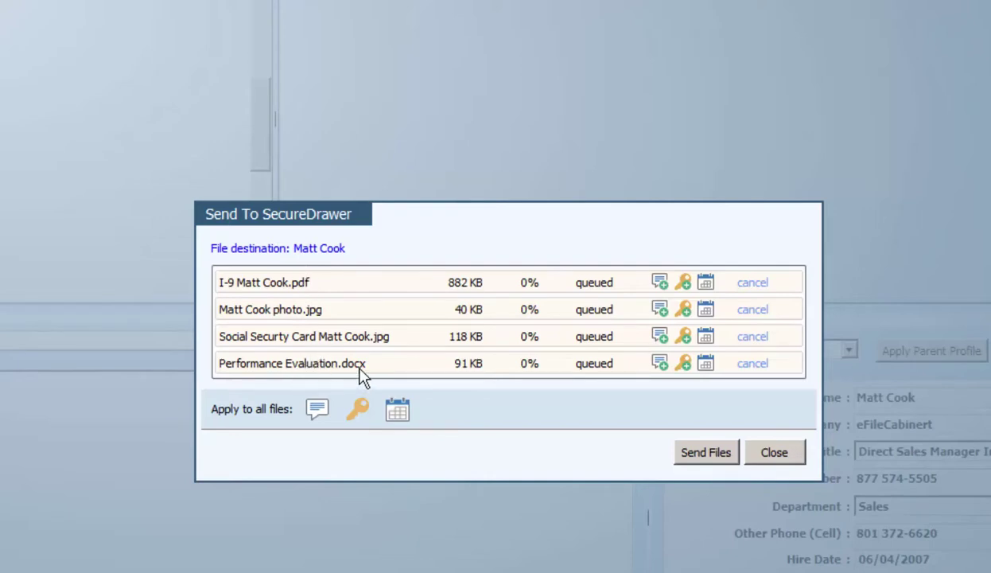
{"action": "left_click", "coordinate": [751, 337]}
{"action": "left_click", "coordinate": [751, 310]}
{"action": "left_click", "coordinate": [753, 284]}
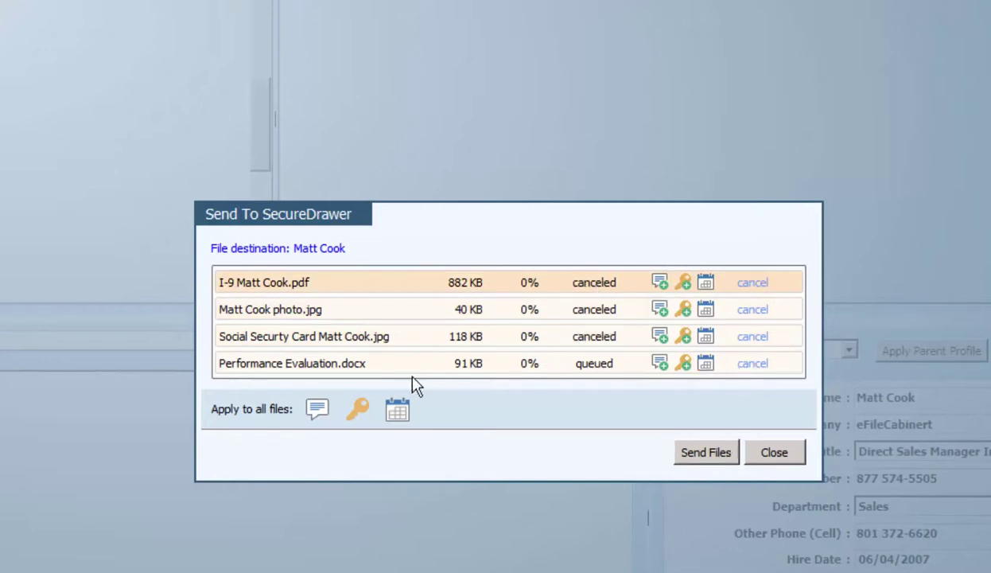
{"action": "left_click", "coordinate": [705, 456]}
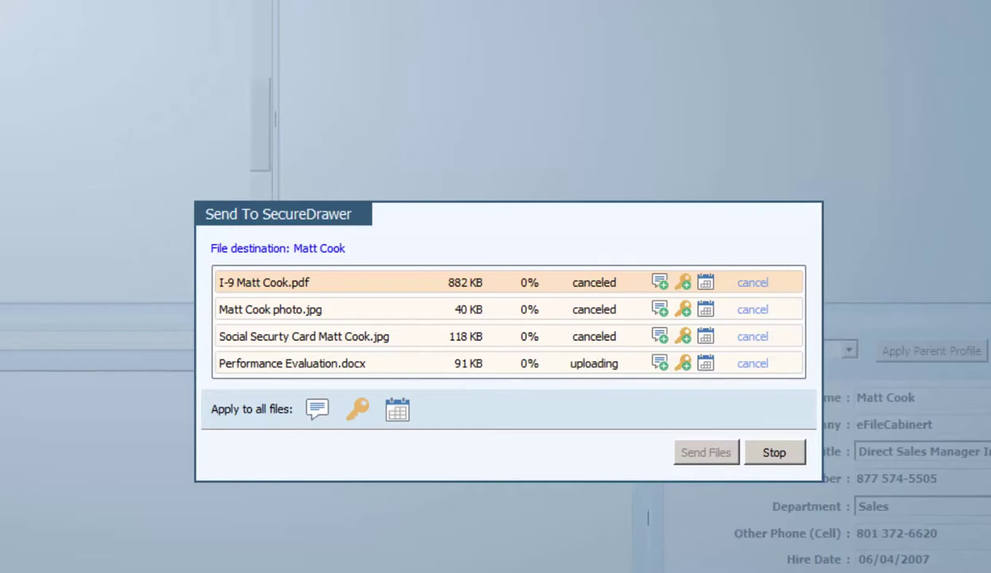
{"action": "left_click", "coordinate": [710, 262]}
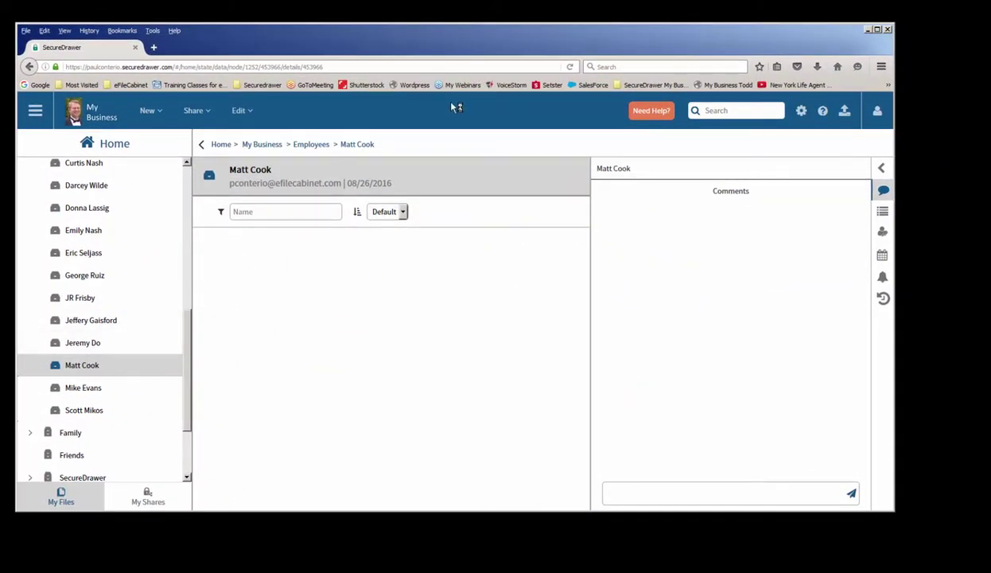
Reload the SecureDrawer folder to confirm Performance Evaluation.docx arrived
{"action": "left_click", "coordinate": [570, 69]}
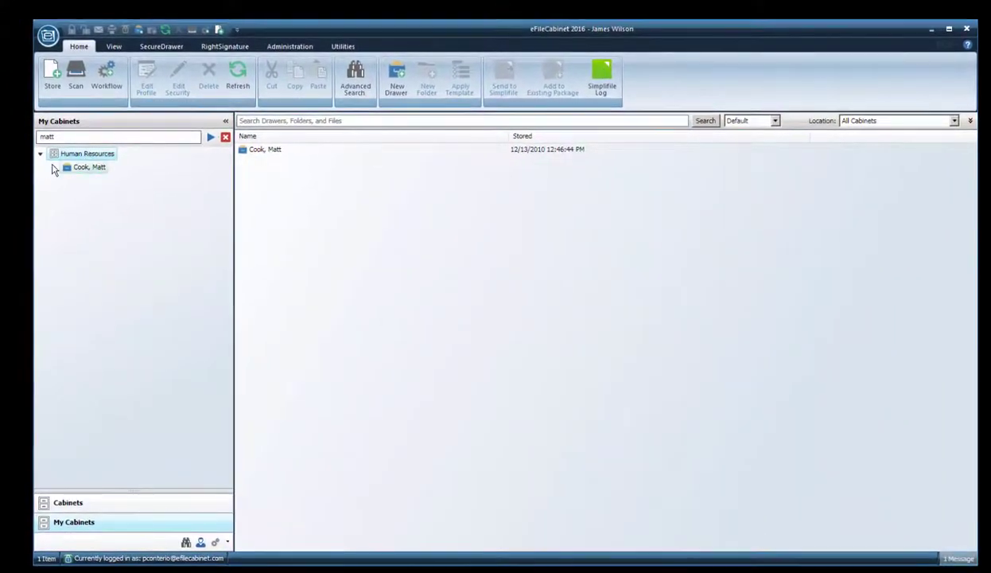
Expand the employee's drawer and preview the stored photo and its profile in the Photo folder
{"action": "left_click", "coordinate": [54, 168]}
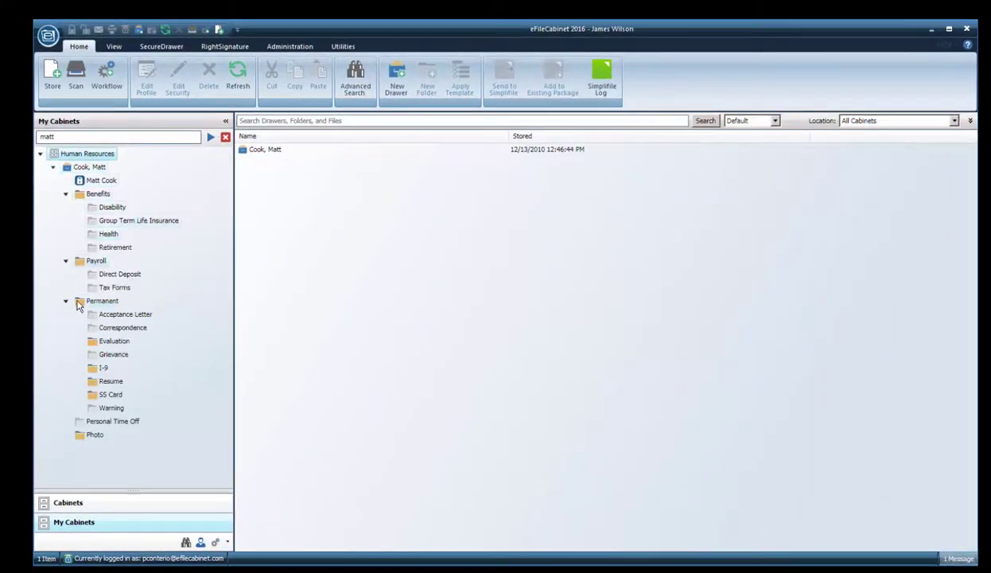
{"action": "left_click", "coordinate": [80, 438]}
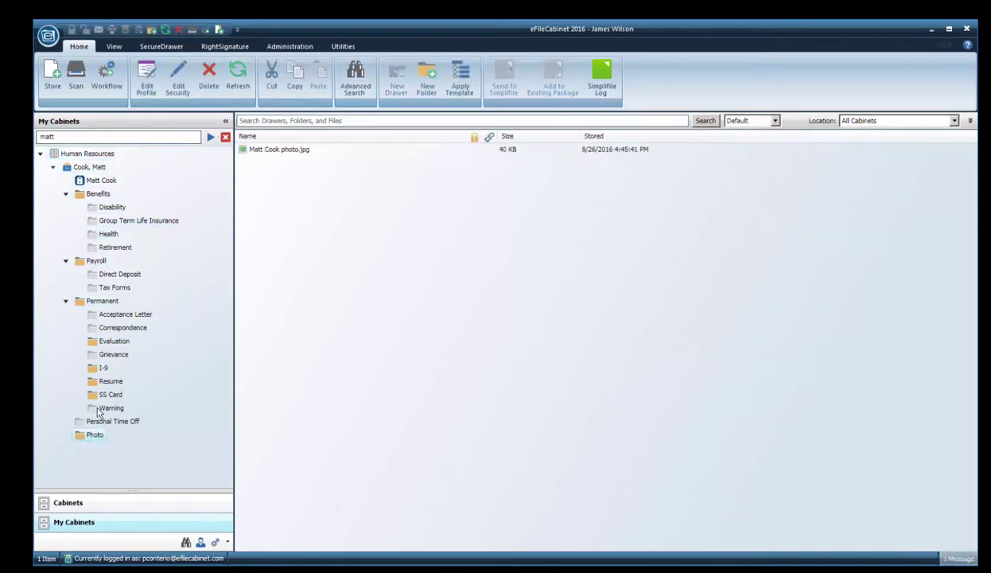
{"action": "left_click", "coordinate": [279, 151]}
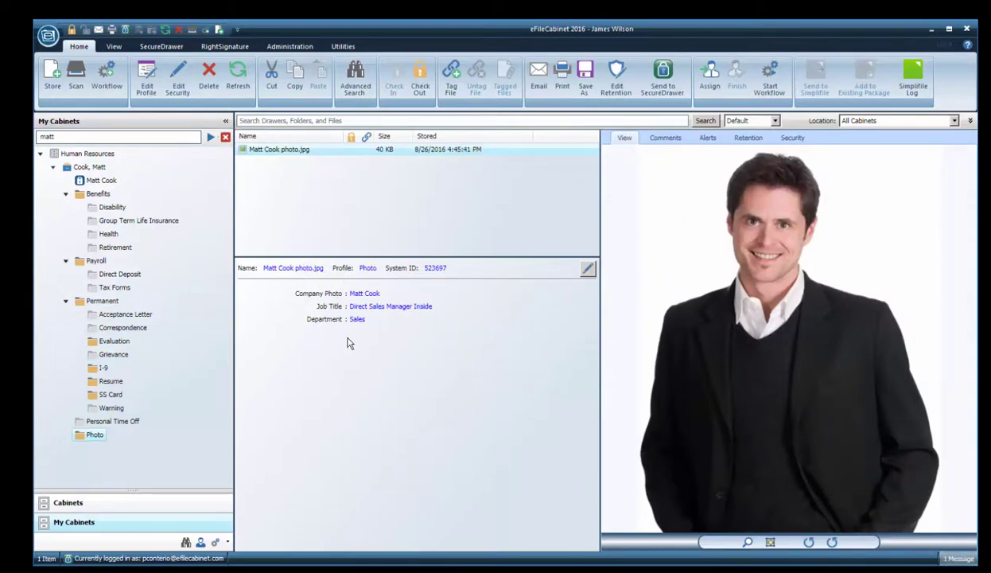
Preview the Social Security card in the SS Card folder, enlarging then restoring the preview
{"action": "left_click", "coordinate": [100, 397]}
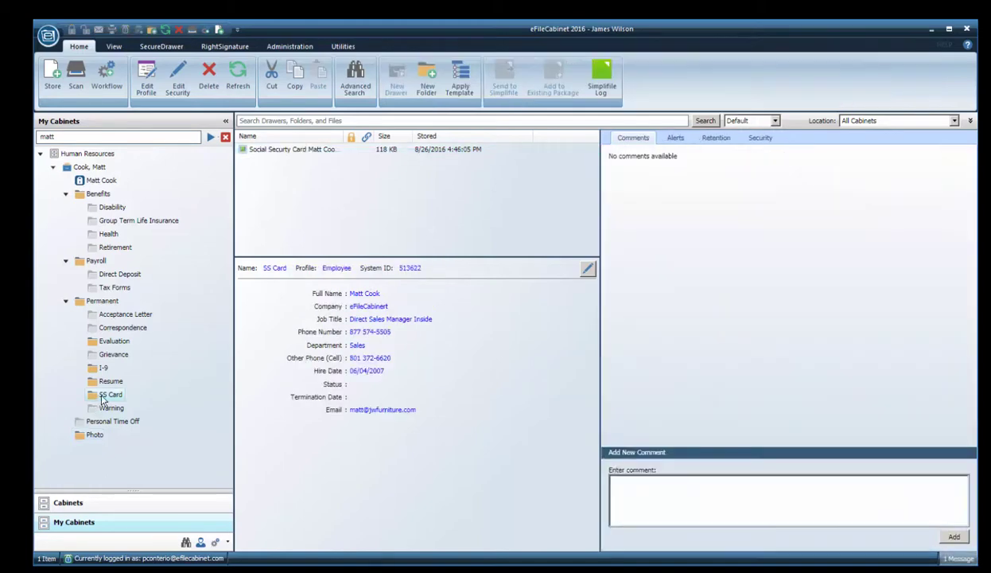
{"action": "left_click", "coordinate": [271, 151]}
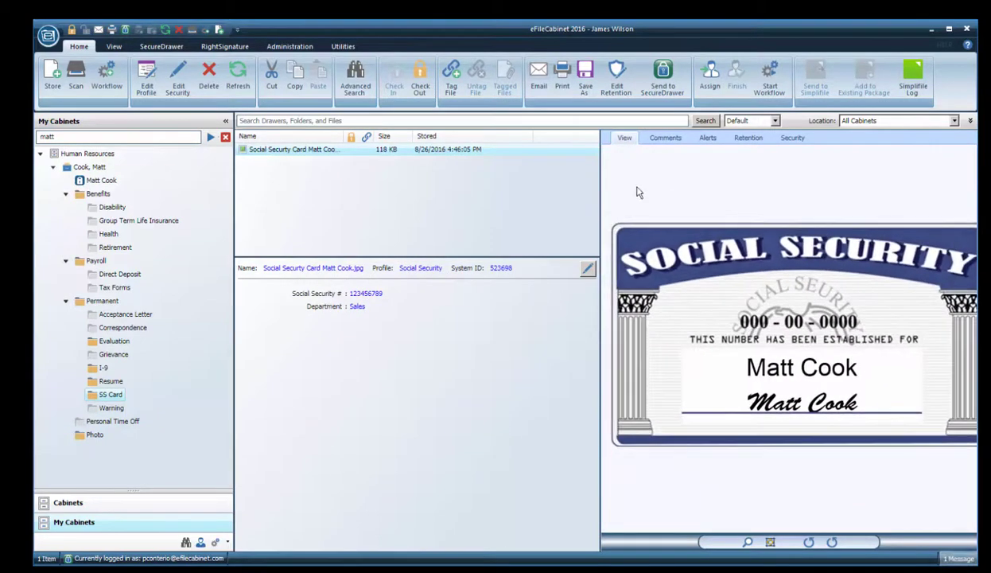
{"action": "double_click", "coordinate": [626, 144]}
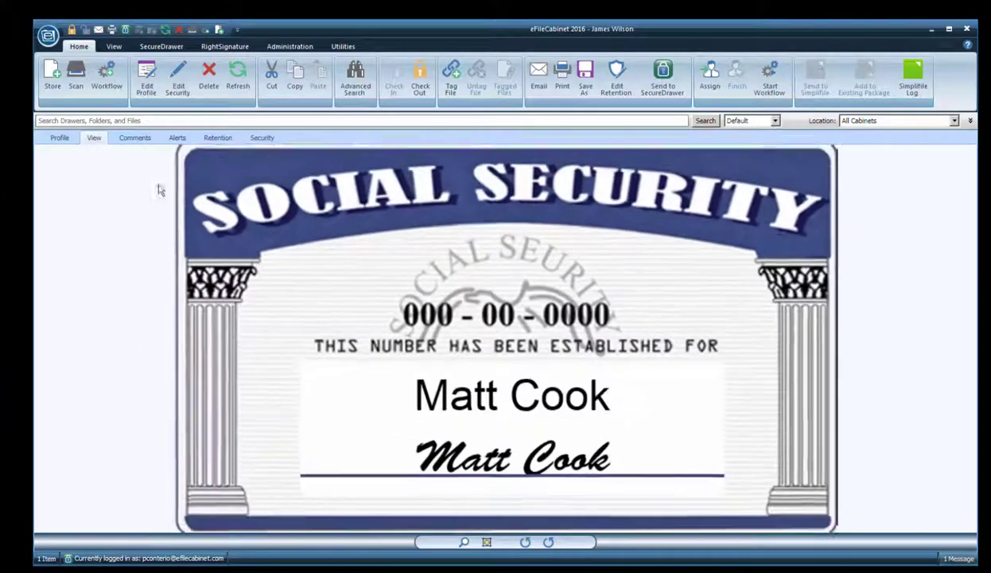
{"action": "double_click", "coordinate": [94, 138]}
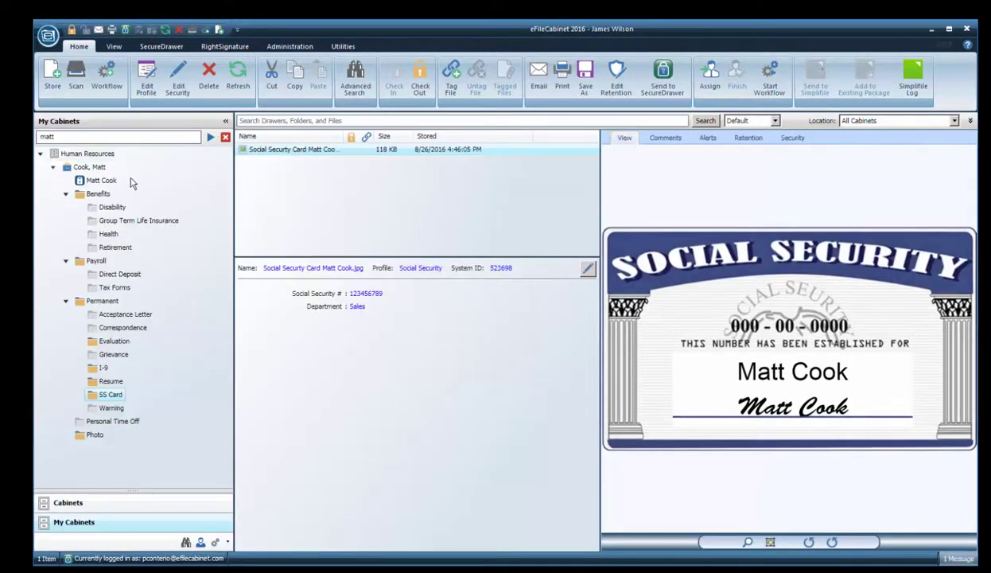